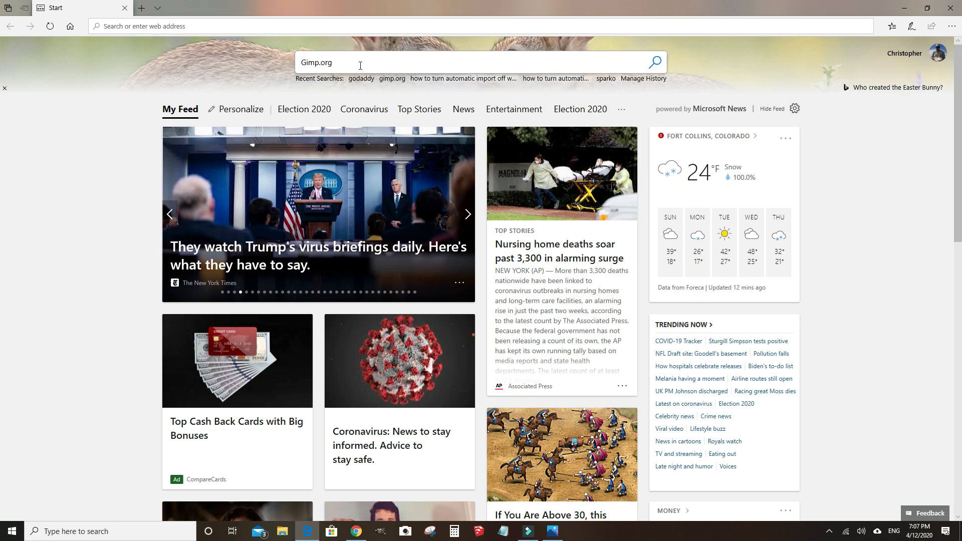
# Go to the official gimp.org site and start the direct download of GIMP 2.10.18 for Windows
pyautogui.click(334, 64)
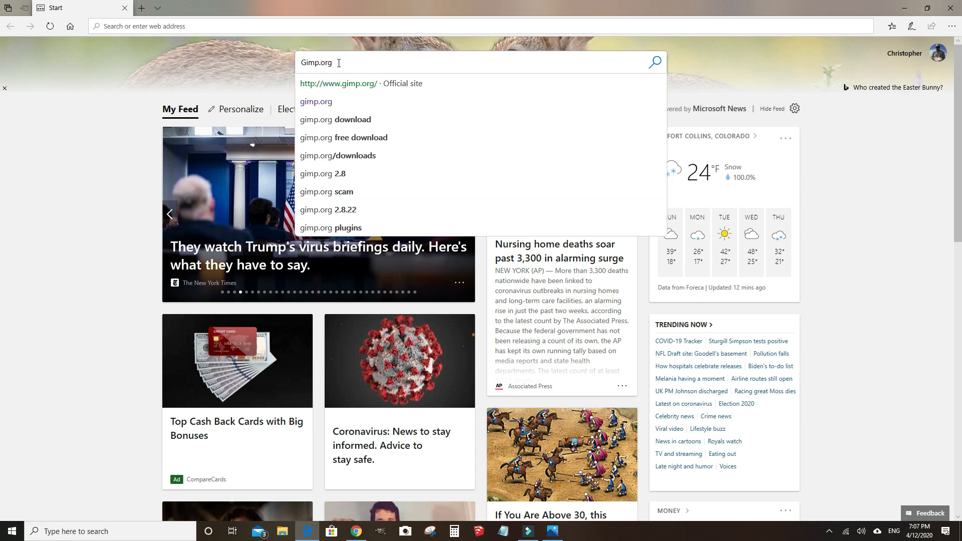
pyautogui.click(353, 84)
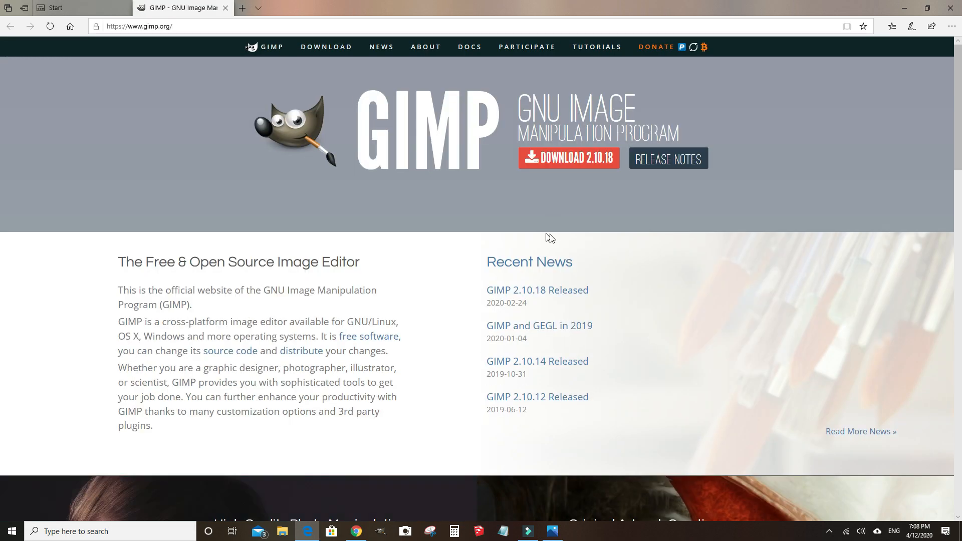
pyautogui.click(575, 158)
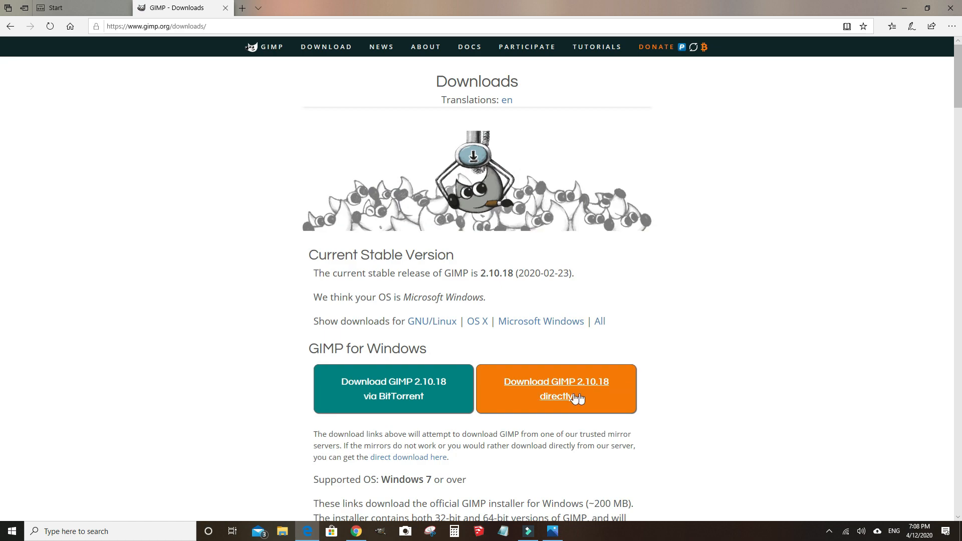
pyautogui.click(564, 396)
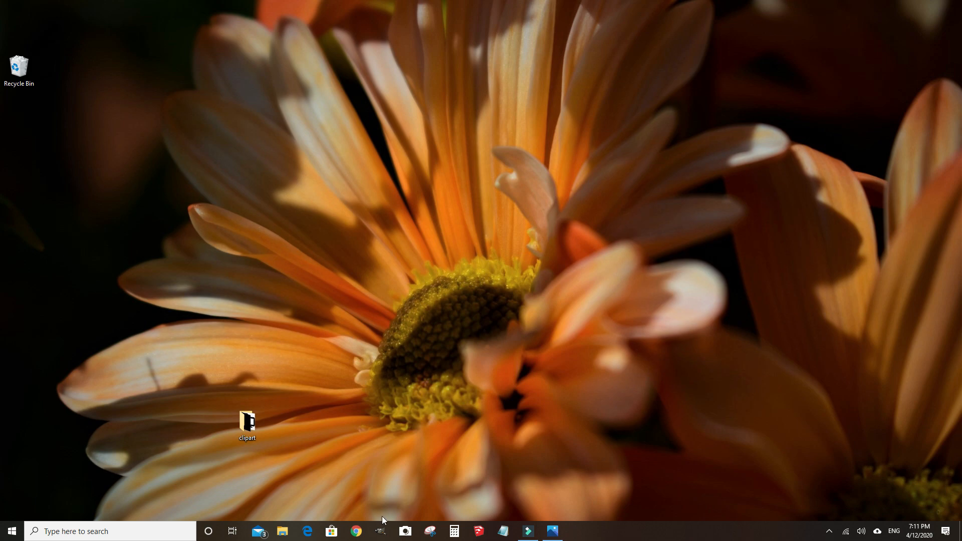
# Switch to GIMP and set up a new image 2000 px wide and 1250 px high
pyautogui.click(380, 532)
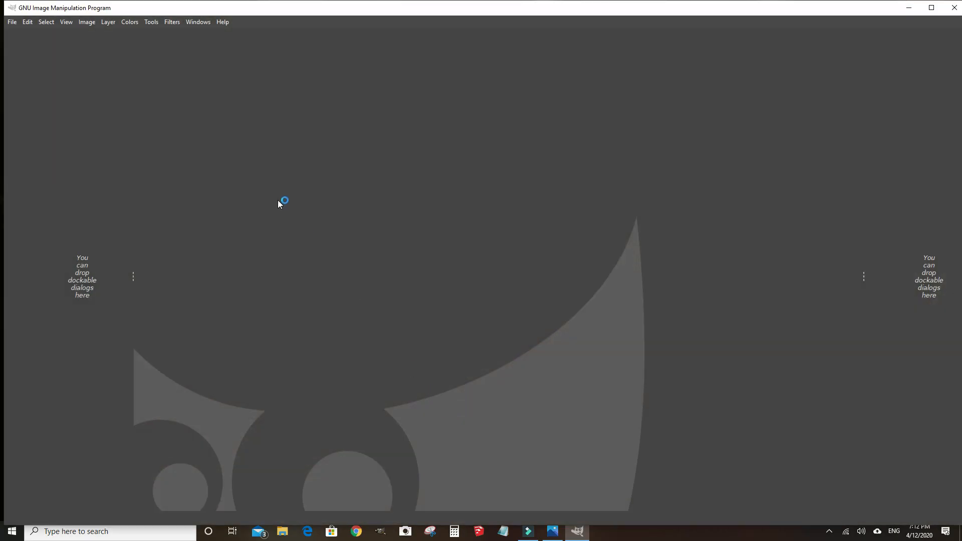
pyautogui.click(13, 23)
pyautogui.click(20, 36)
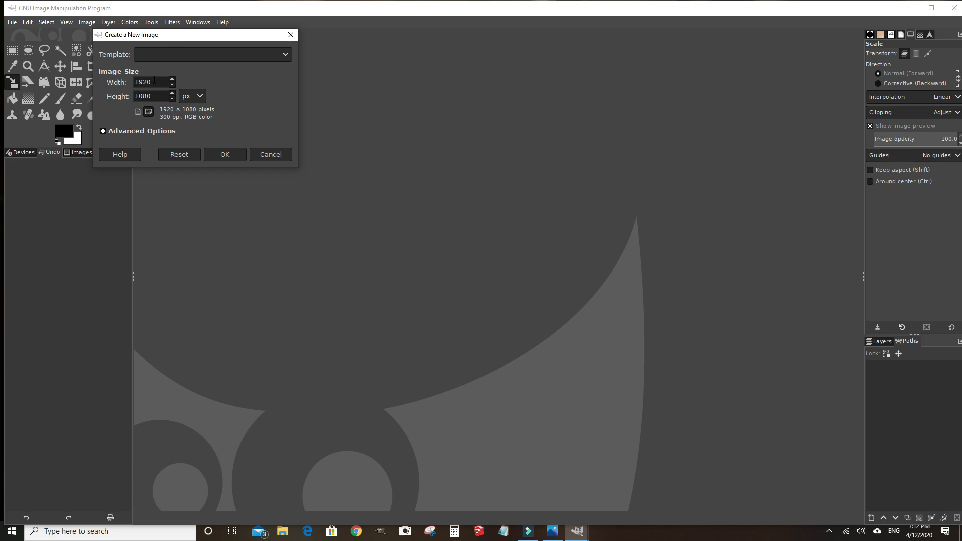
pyautogui.moveTo(156, 81); pyautogui.dragTo(132, 81)
pyautogui.write('2000')
pyautogui.moveTo(154, 95); pyautogui.dragTo(132, 93)
pyautogui.write('1250')
# Set the new image's fill to Transparency in the advanced options and create the image
pyautogui.click(103, 131)
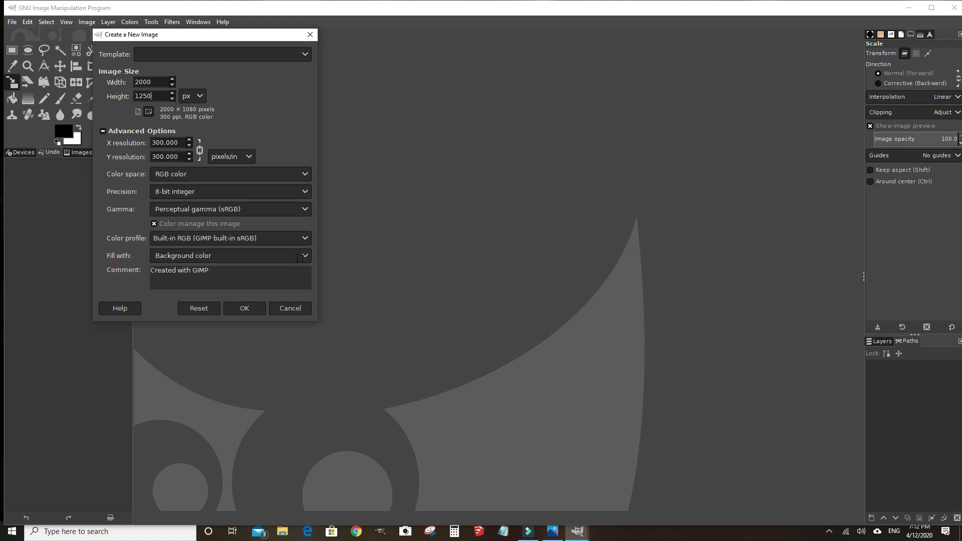
pyautogui.click(306, 256)
pyautogui.click(306, 257)
pyautogui.click(306, 256)
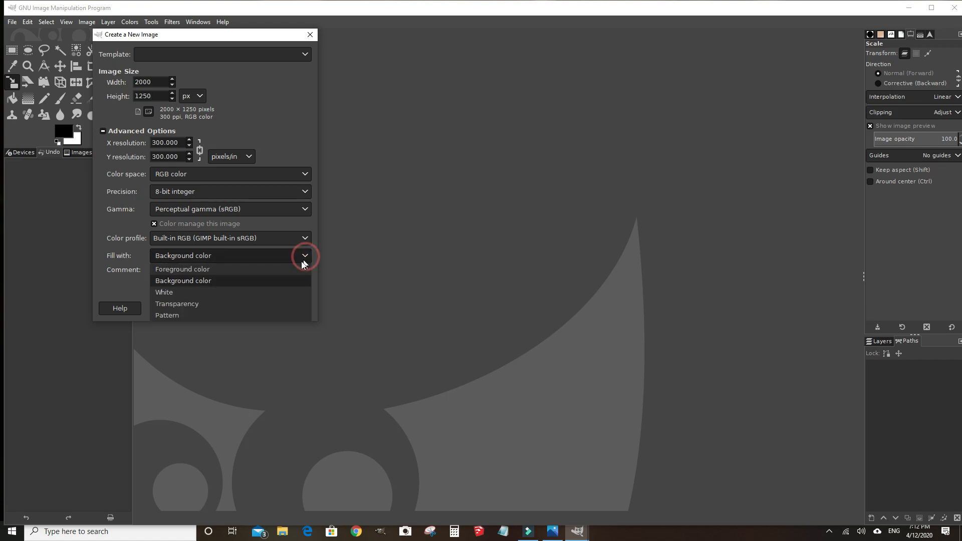
pyautogui.click(192, 305)
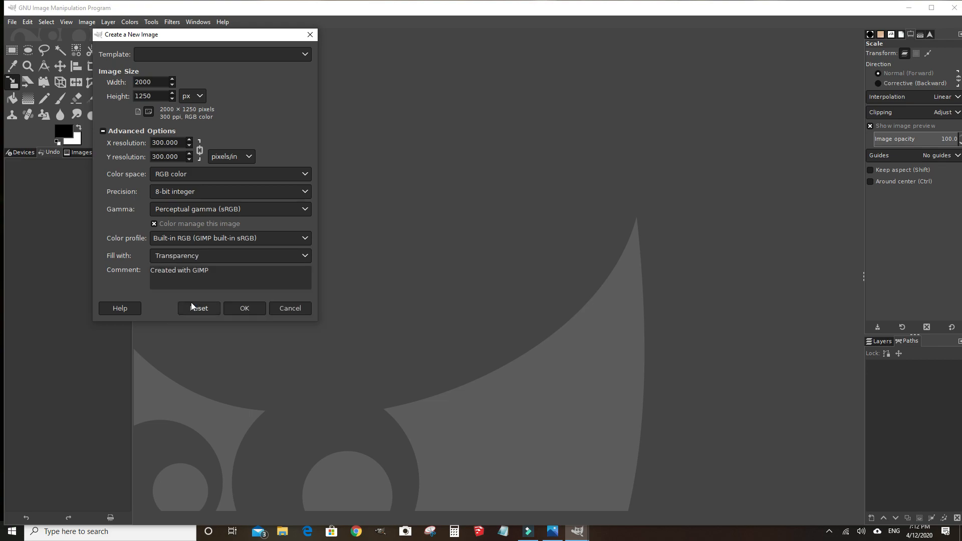
pyautogui.click(244, 309)
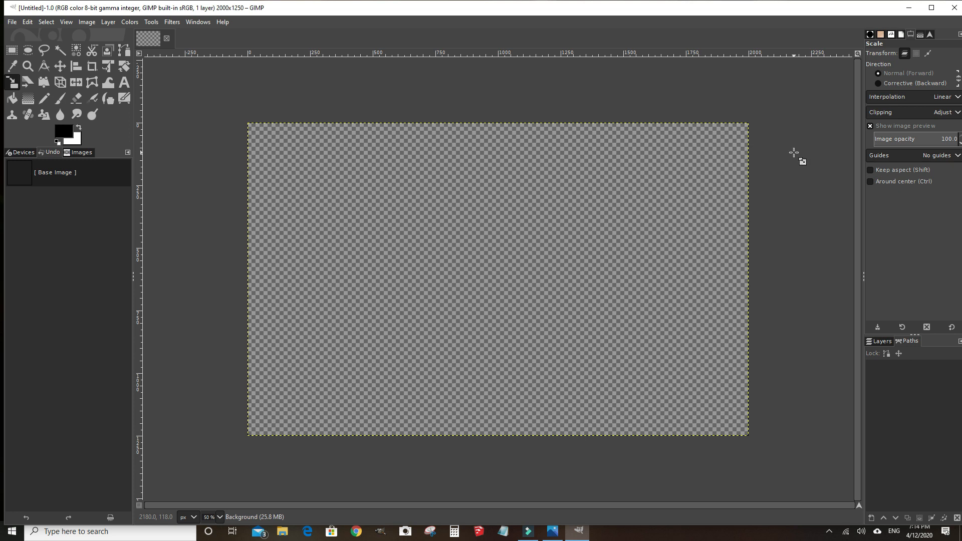
# Open pc.png from the clipart folder on the Desktop
pyautogui.click(12, 22)
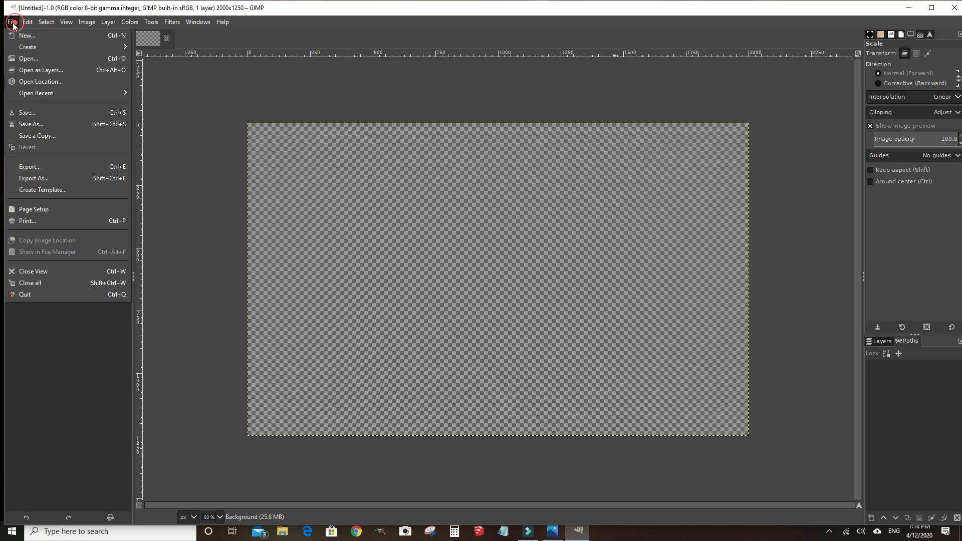
pyautogui.click(28, 58)
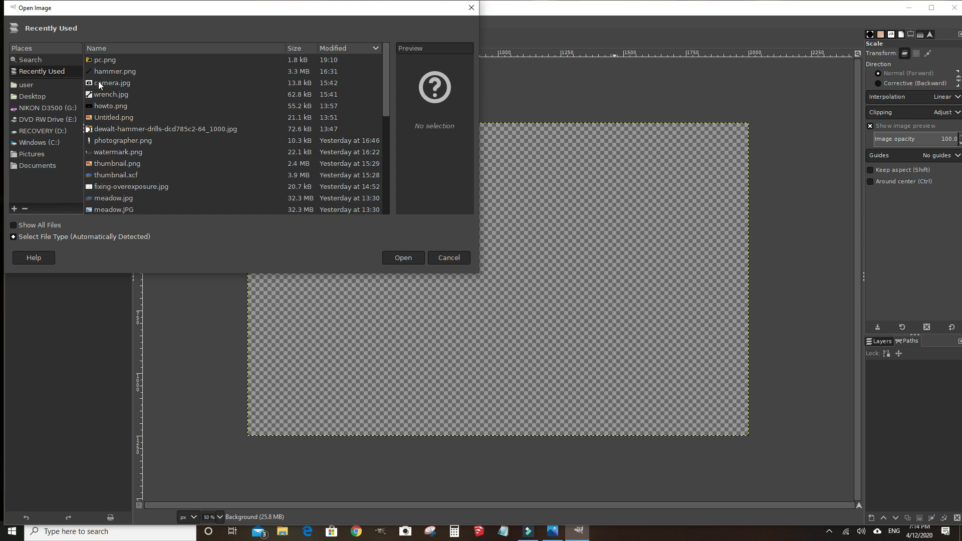
pyautogui.click(35, 97)
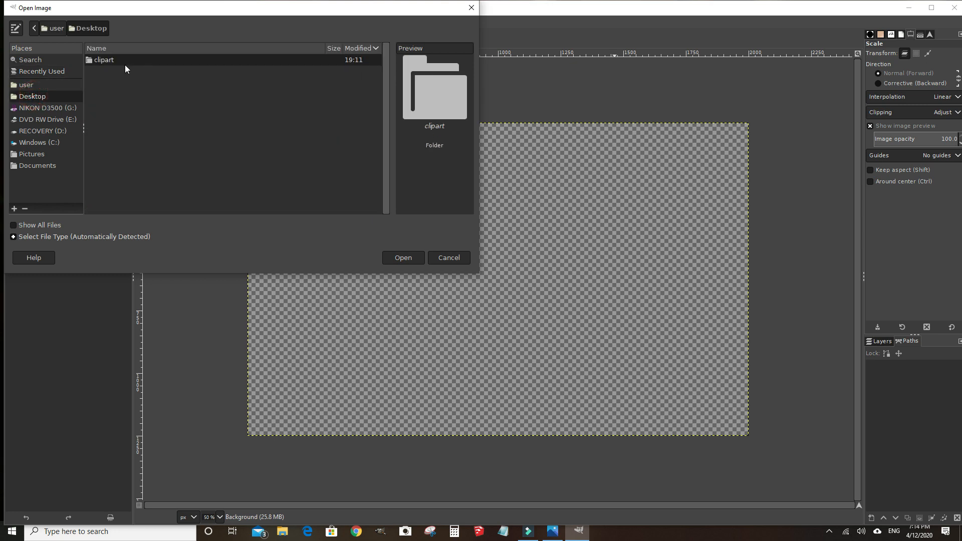
pyautogui.doubleClick(109, 61)
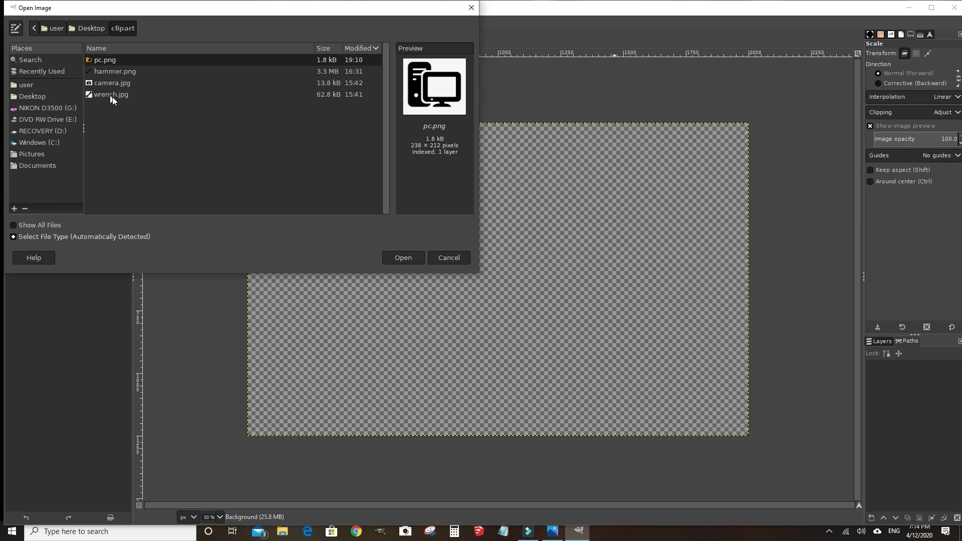
pyautogui.click(403, 257)
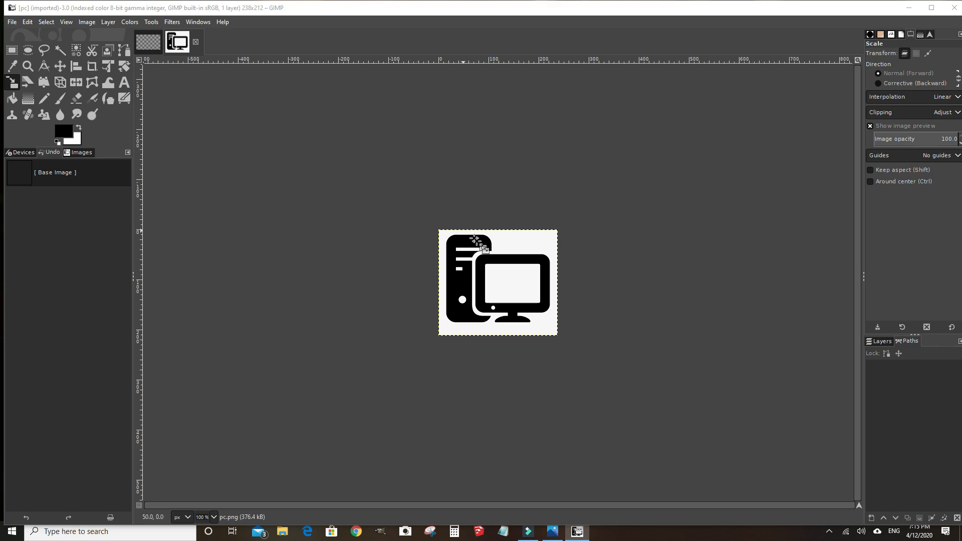
# Select all the white areas around and inside the computer icon with Select by Color
pyautogui.click(214, 518)
pyautogui.click(214, 518)
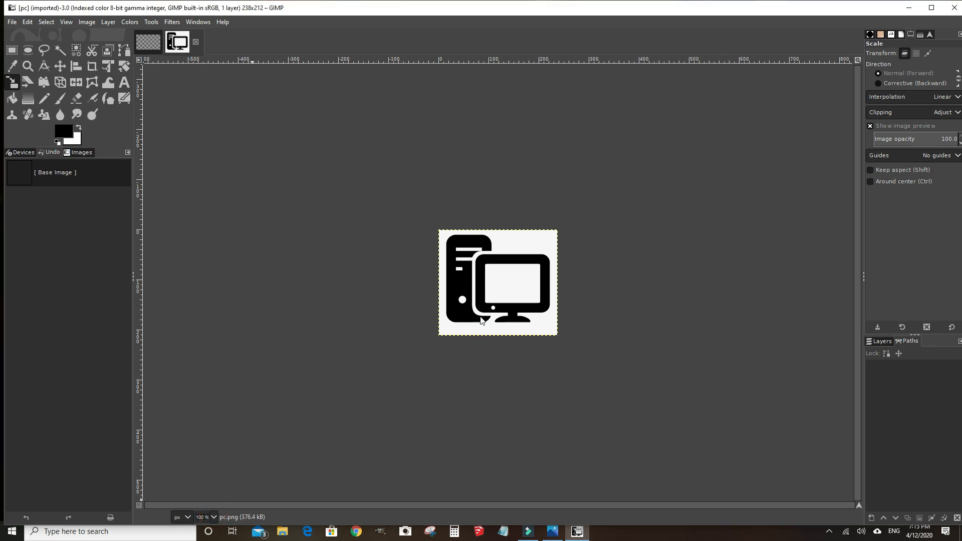
pyautogui.click(213, 518)
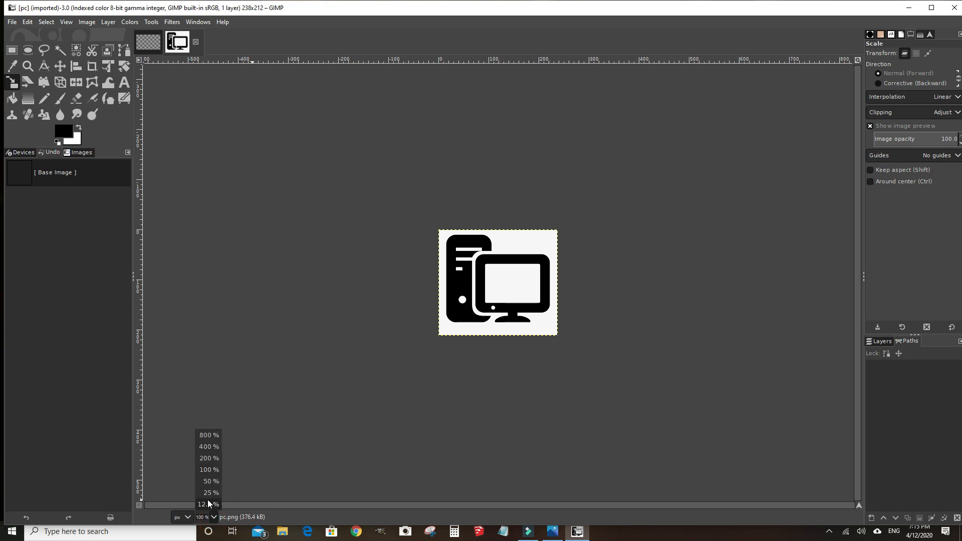
pyautogui.click(214, 458)
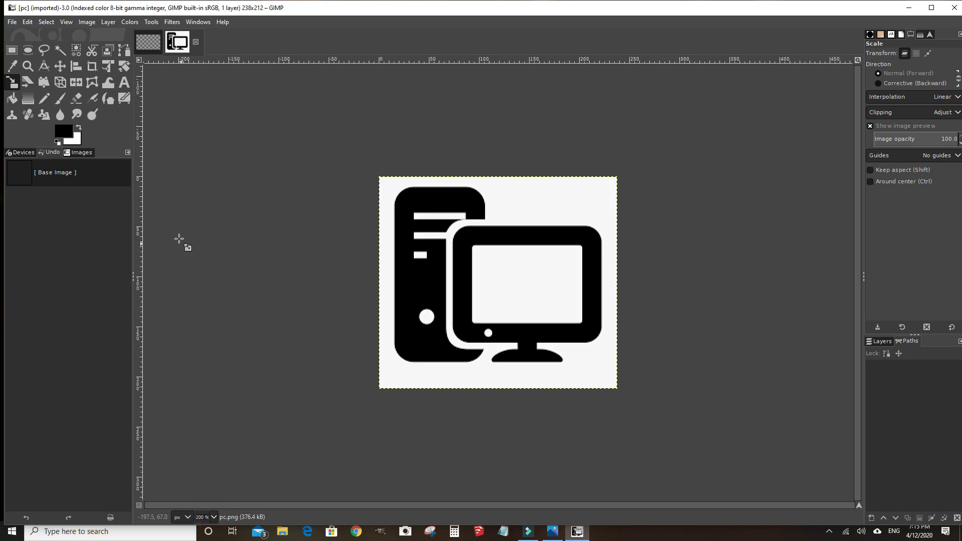
pyautogui.click(76, 51)
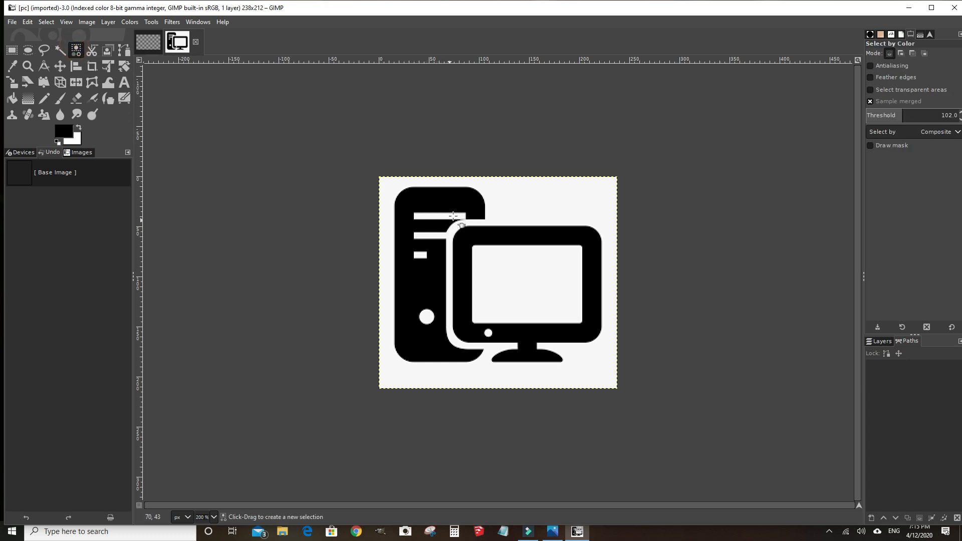
pyautogui.click(527, 193)
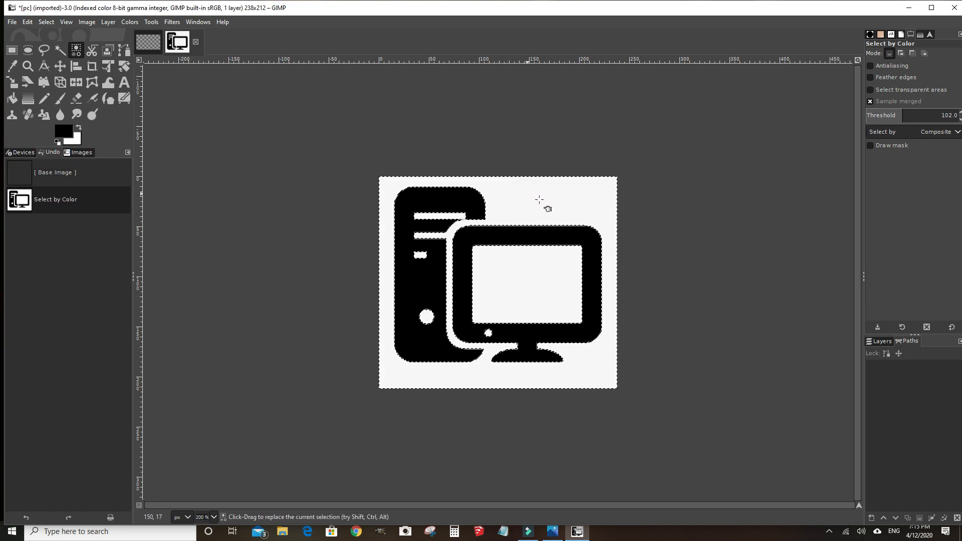
# Add an alpha channel to the layer and delete the selected white background
pyautogui.rightClick(539, 200)
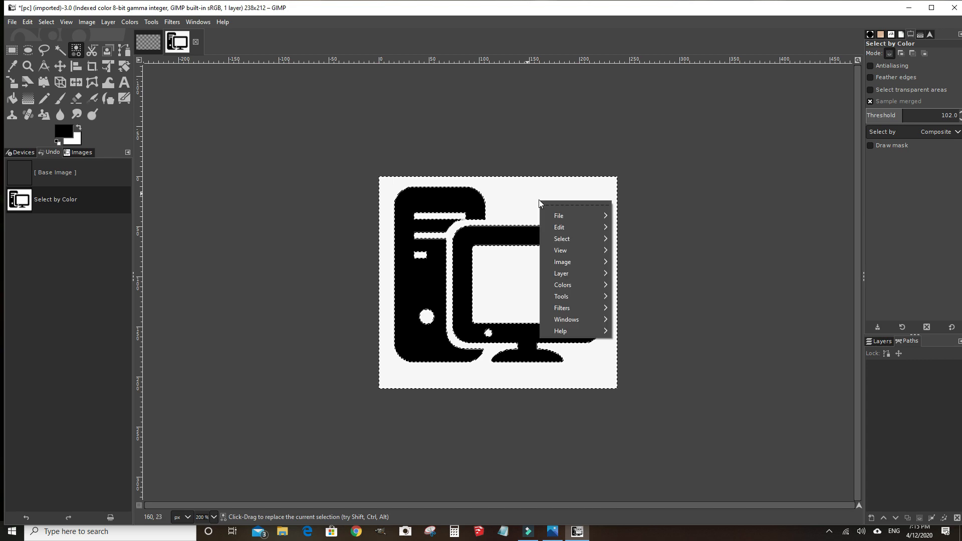
pyautogui.moveTo(555, 272)
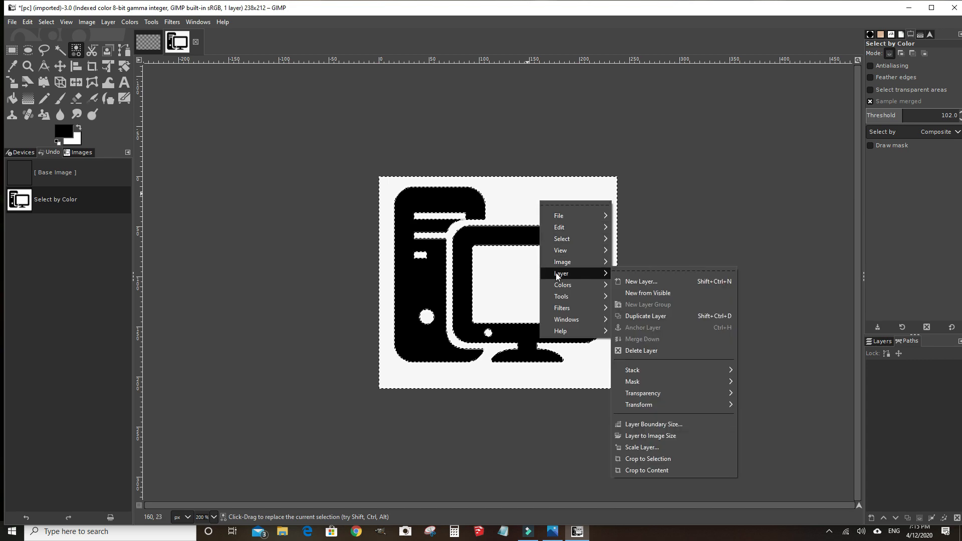
pyautogui.moveTo(662, 391)
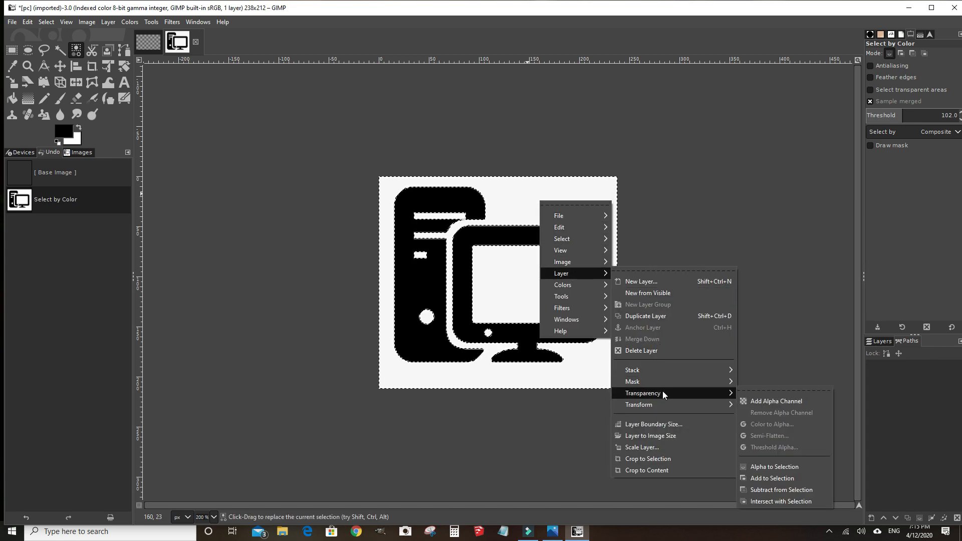
pyautogui.click(758, 400)
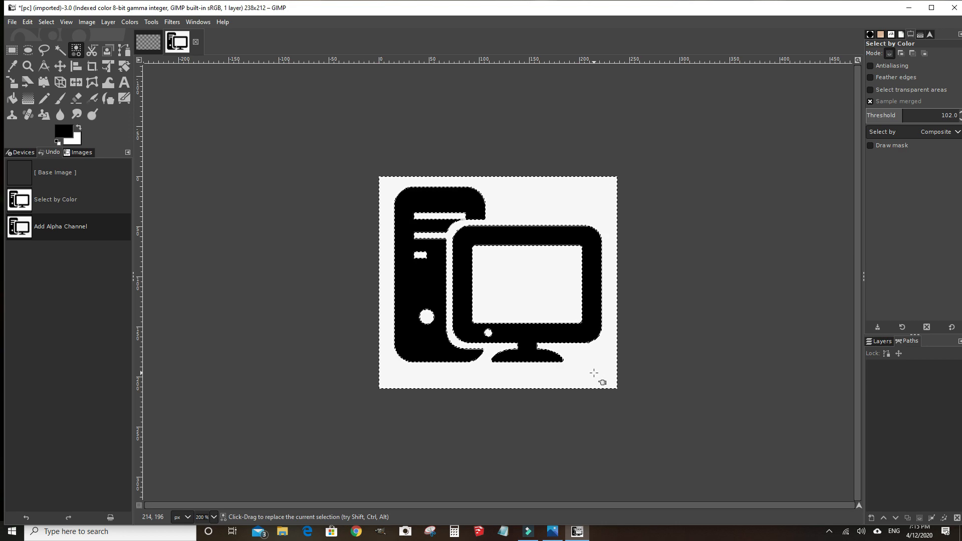
pyautogui.press('Delete')
# Invert the selection so that it covers the black computer shape
pyautogui.hotkey('ctrl', 'i')
pyautogui.hotkey('ctrl', 'i')
pyautogui.hotkey('ctrl', 'i')
pyautogui.hotkey('ctrl', 'i')
pyautogui.hotkey('ctrl', 'i')
pyautogui.hotkey('ctrl', 'i')
pyautogui.hotkey('ctrl', 'i')
pyautogui.hotkey('ctrl', 'i')
pyautogui.hotkey('ctrl', 'i')
pyautogui.hotkey('ctrl', 'i')
pyautogui.hotkey('ctrl', 'i')
pyautogui.hotkey('ctrl', 'i')
pyautogui.hotkey('ctrl', 'i')
pyautogui.hotkey('ctrl', 'i')
pyautogui.hotkey('ctrl', 'i')
pyautogui.hotkey('ctrl', 'i')
pyautogui.hotkey('ctrl', 'i')
pyautogui.hotkey('ctrl', 'i')
pyautogui.hotkey('ctrl', 'i')
pyautogui.hotkey('ctrl', 'i')
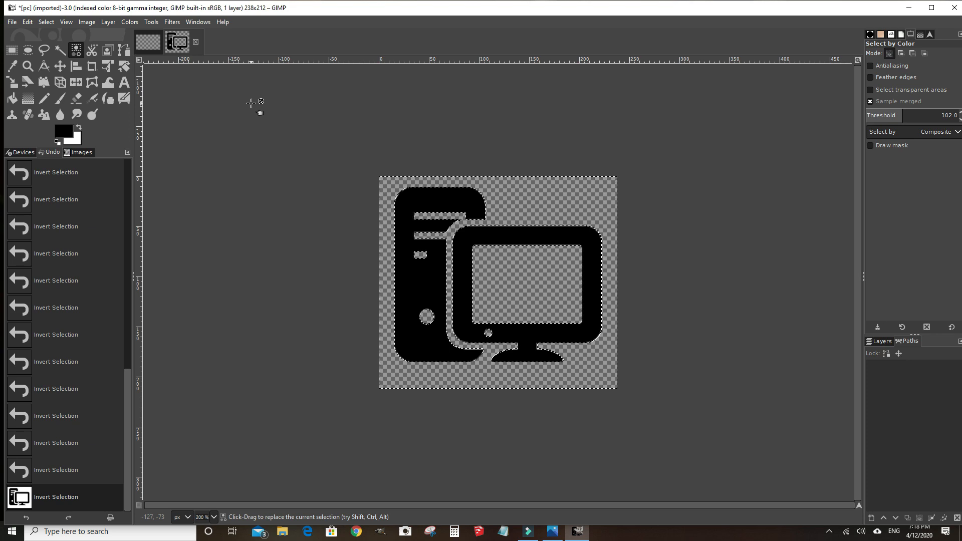
pyautogui.press('ctrl')
pyautogui.hotkey('ctrl', 'i')
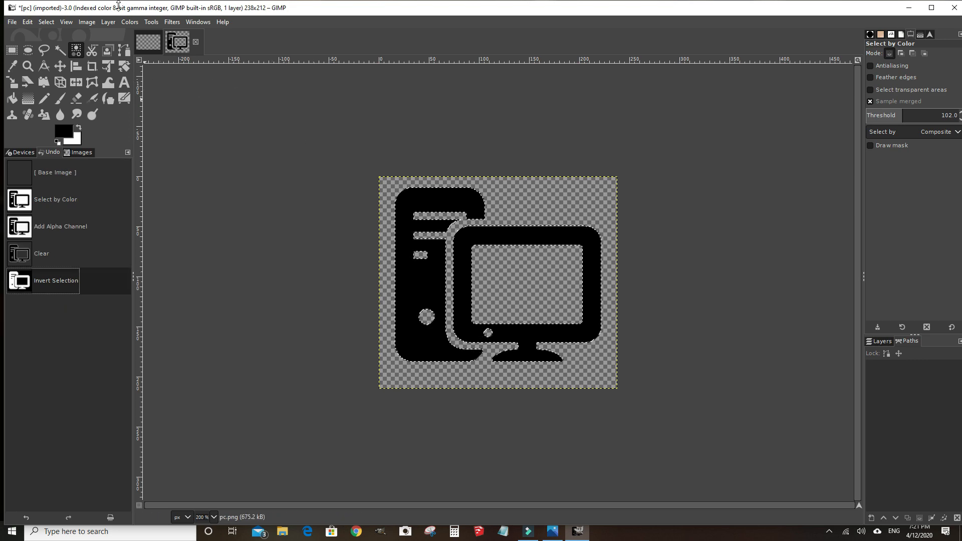
# Shrink the selection of the computer shape by 4 px
pyautogui.click(45, 22)
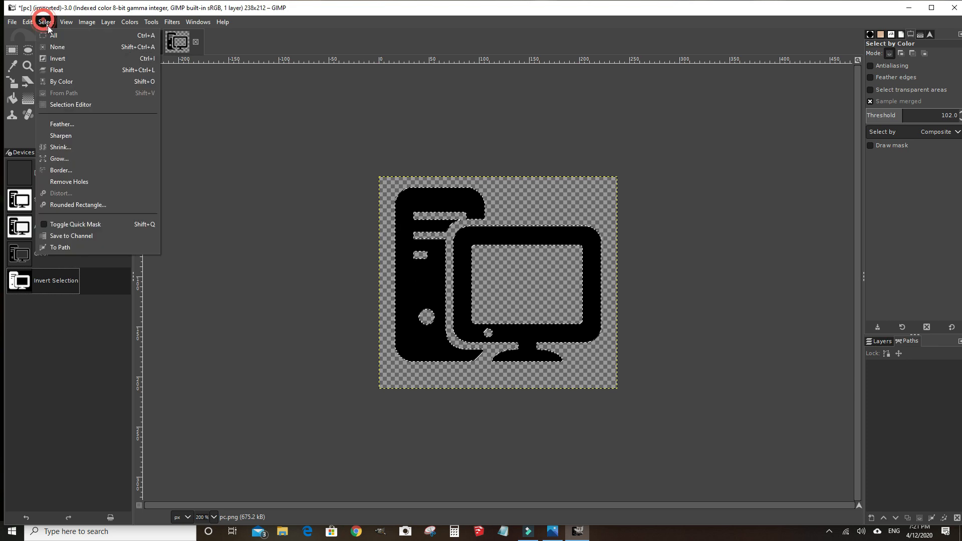
pyautogui.click(55, 143)
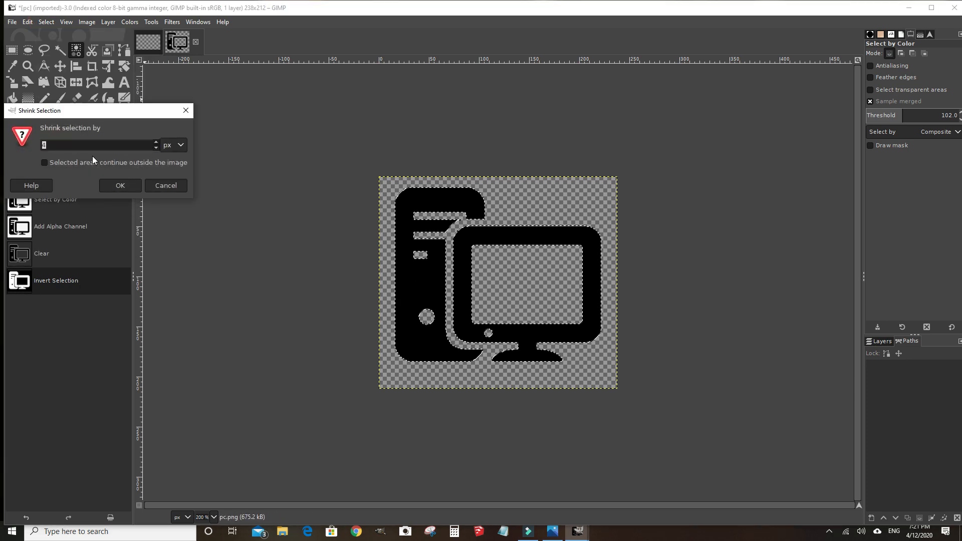
pyautogui.click(129, 185)
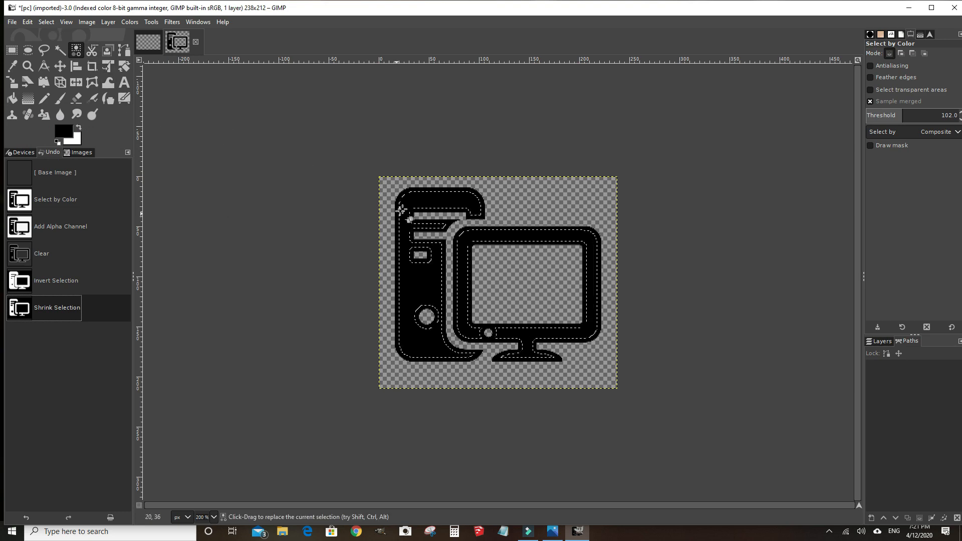
# Feather the shrunken selection by 2 px
pyautogui.click(45, 22)
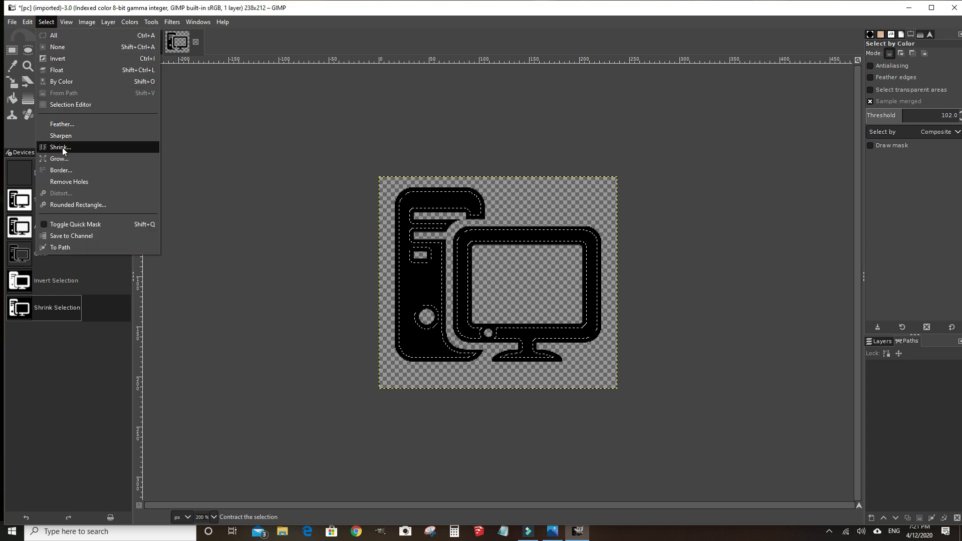
pyautogui.click(90, 124)
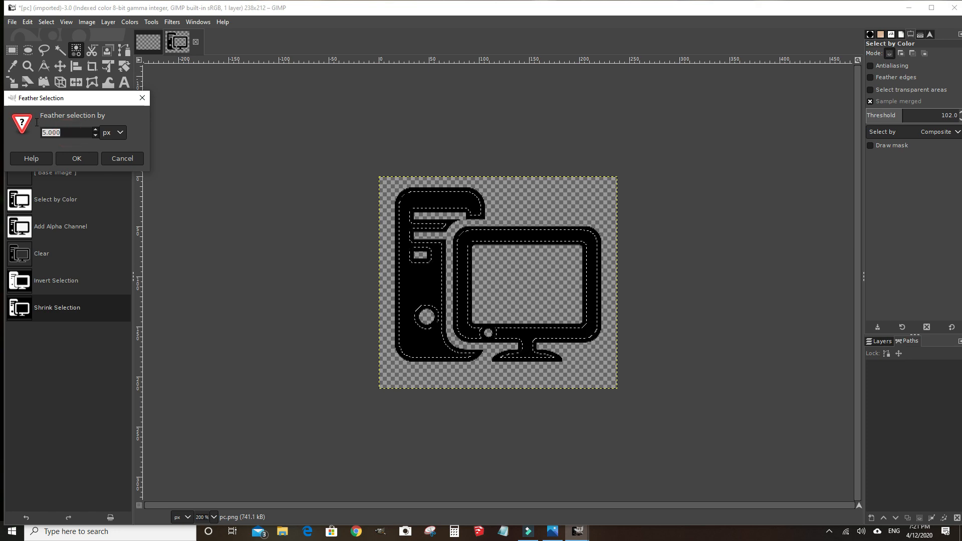
pyautogui.write('2')
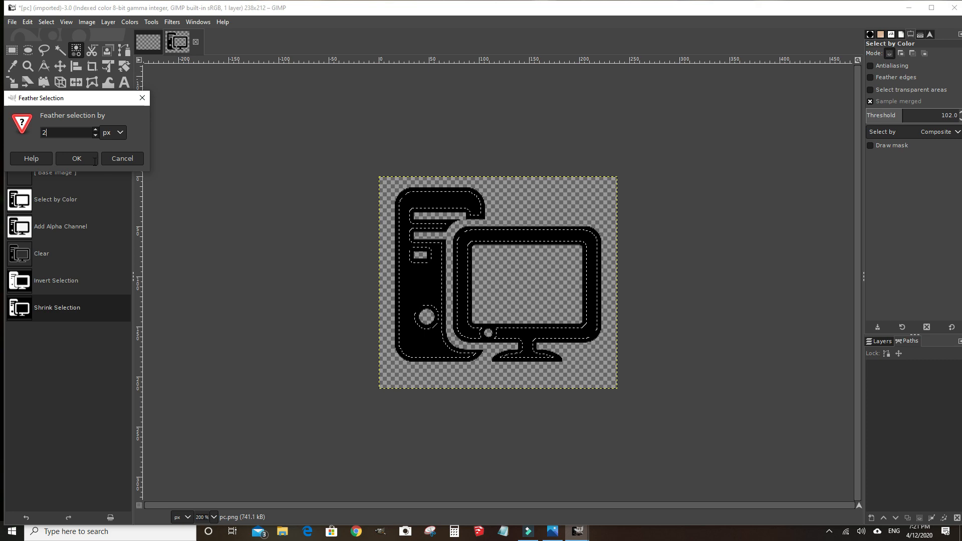
pyautogui.click(77, 159)
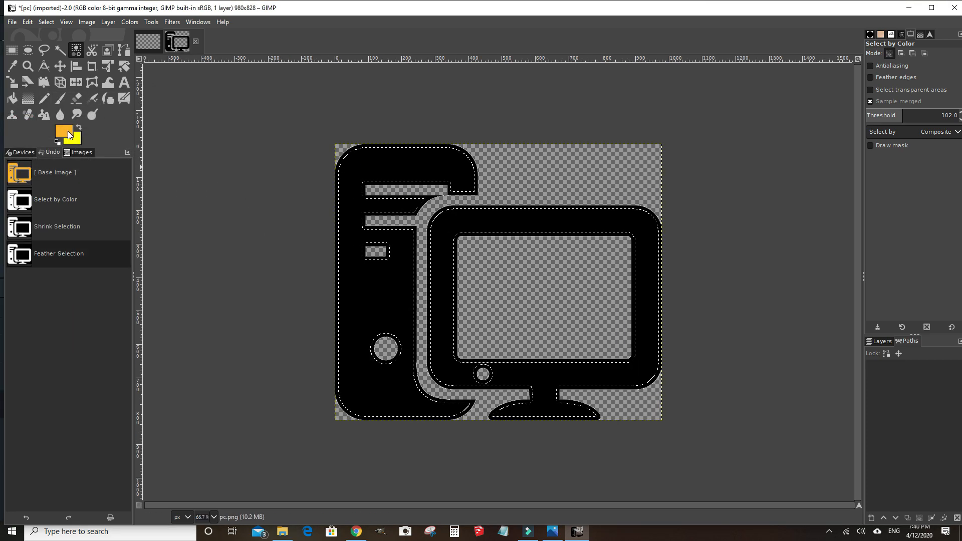
# Fill the feathered computer-shape selection with orange fab423 using Bucket Fill and clear the selection
pyautogui.click(64, 132)
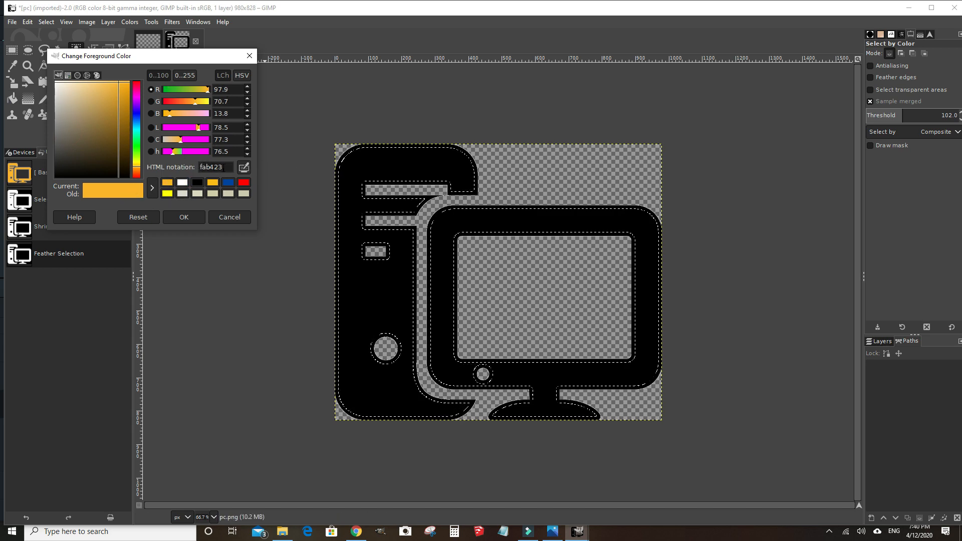
pyautogui.click(186, 215)
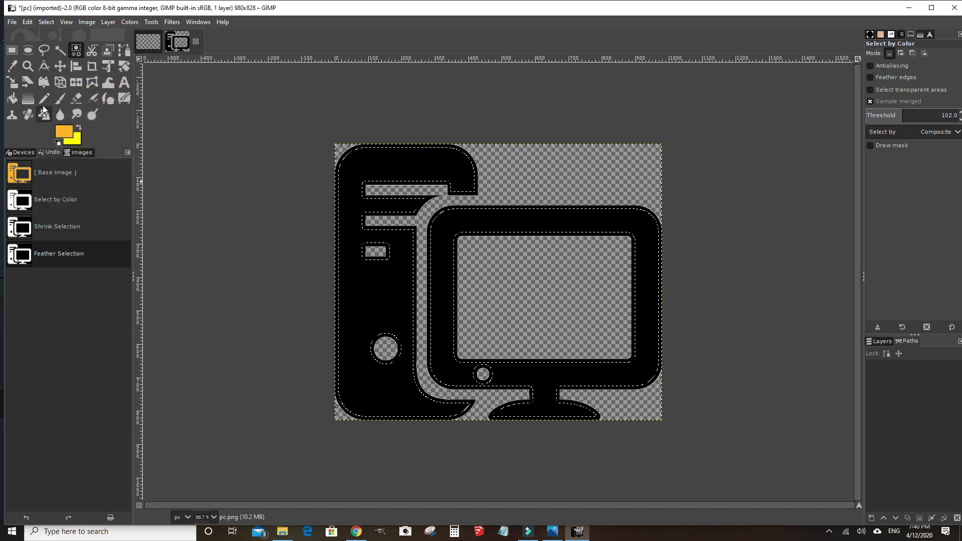
pyautogui.click(12, 98)
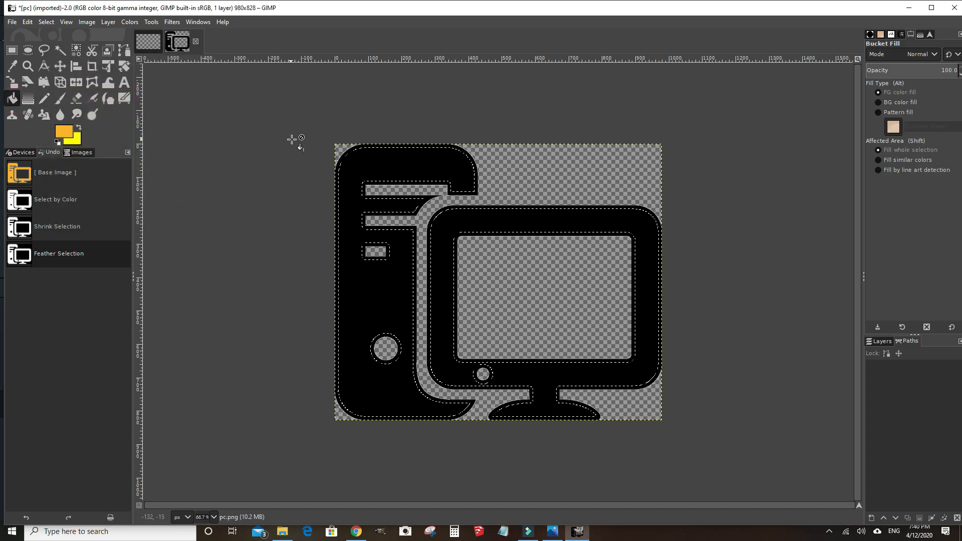
pyautogui.click(382, 155)
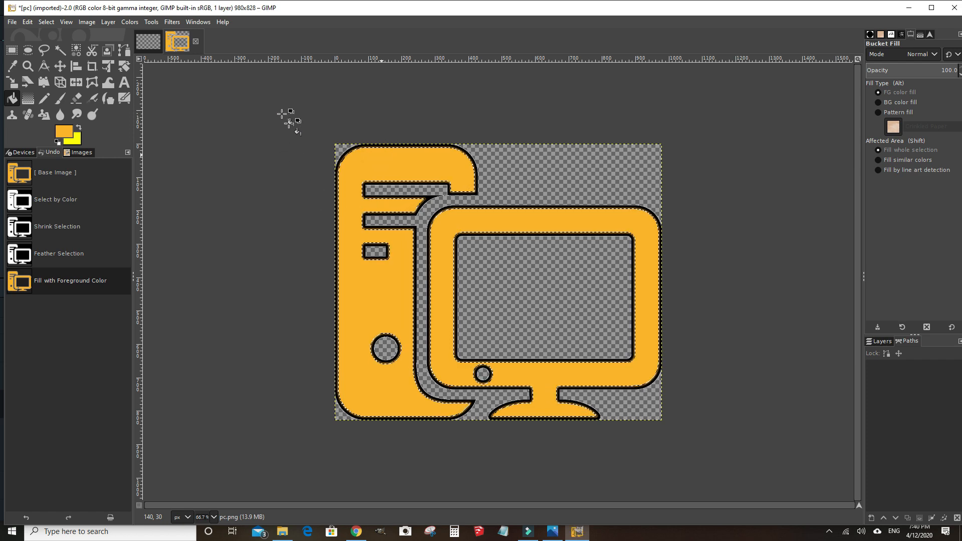
pyautogui.click(50, 22)
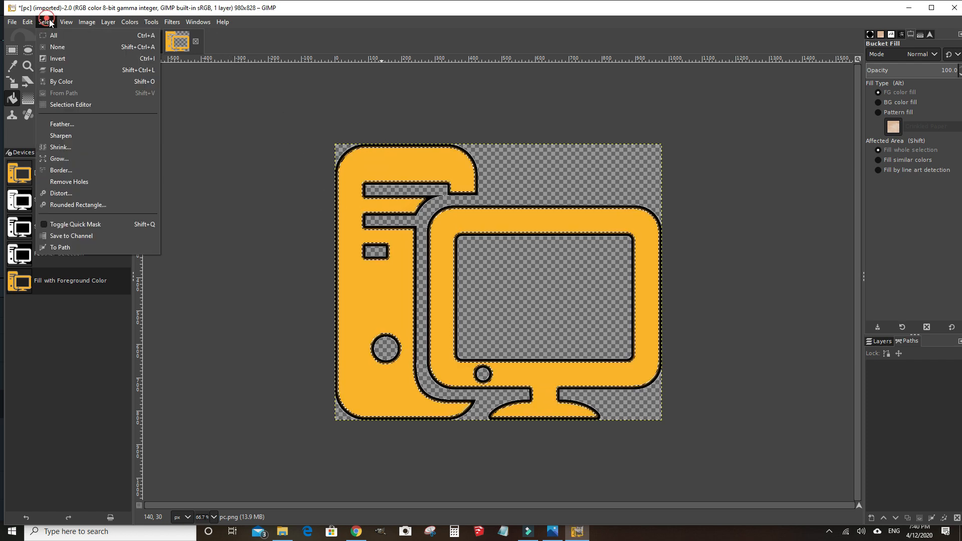
pyautogui.click(61, 46)
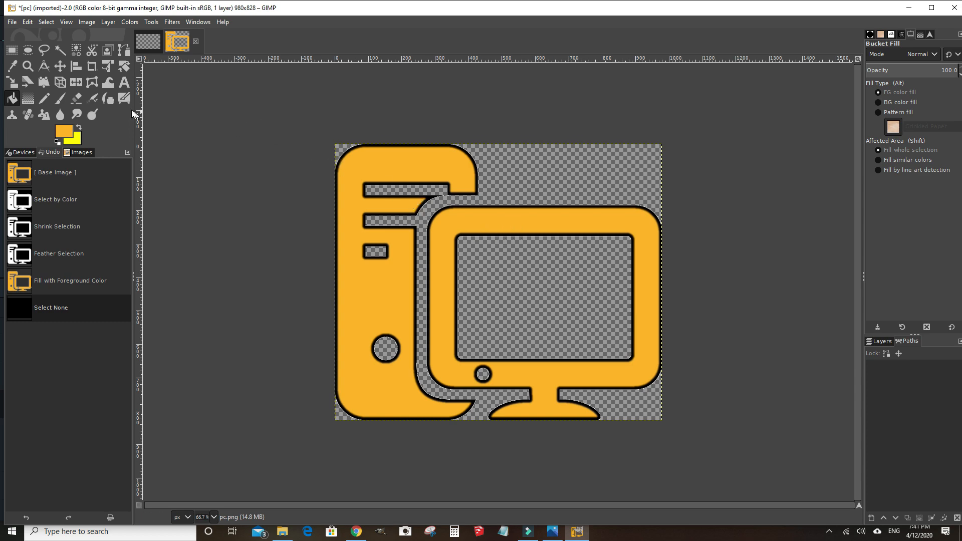
# Draw a rectangular selection over the monitor's screen opening and adjust its edges to 530 × 380 px at position 360, 270
pyautogui.click(11, 50)
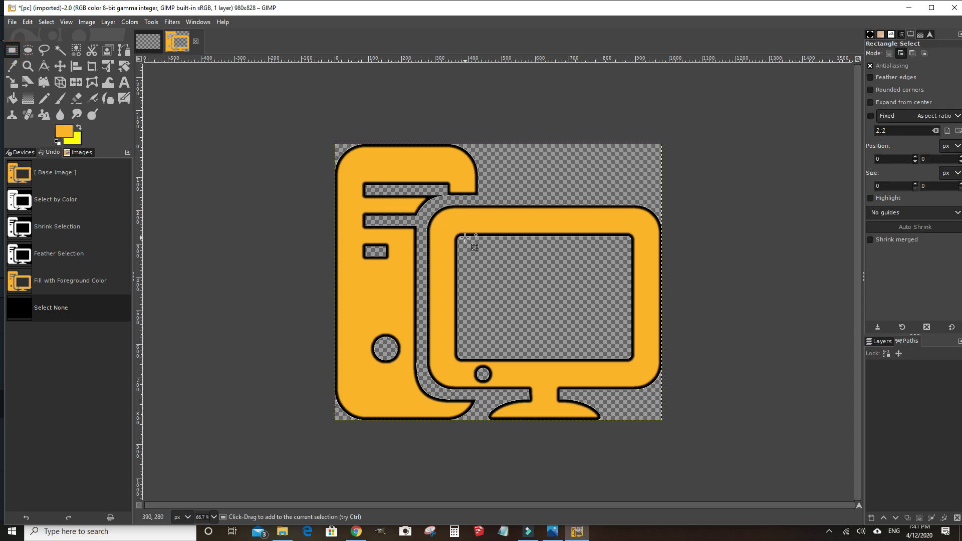
pyautogui.moveTo(460, 235); pyautogui.dragTo(632, 358)
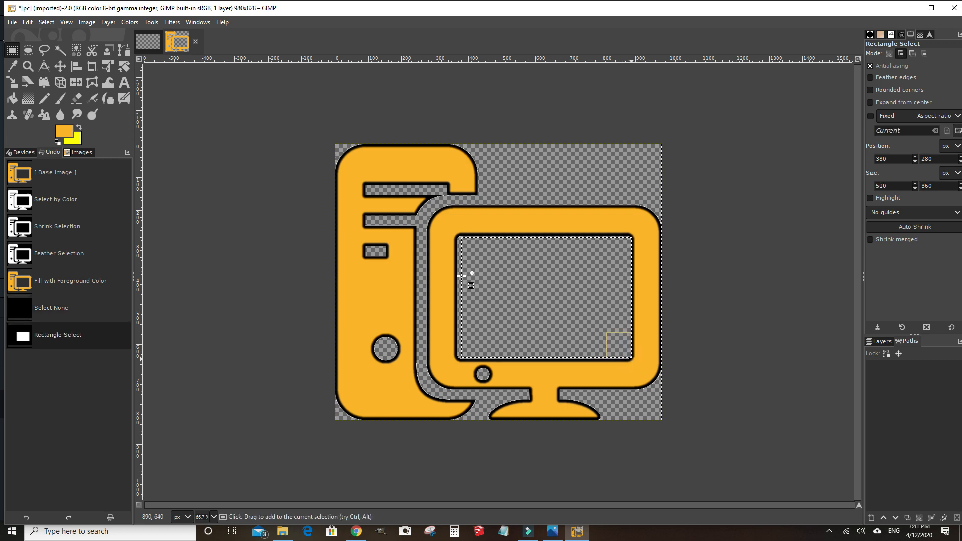
pyautogui.click(461, 249)
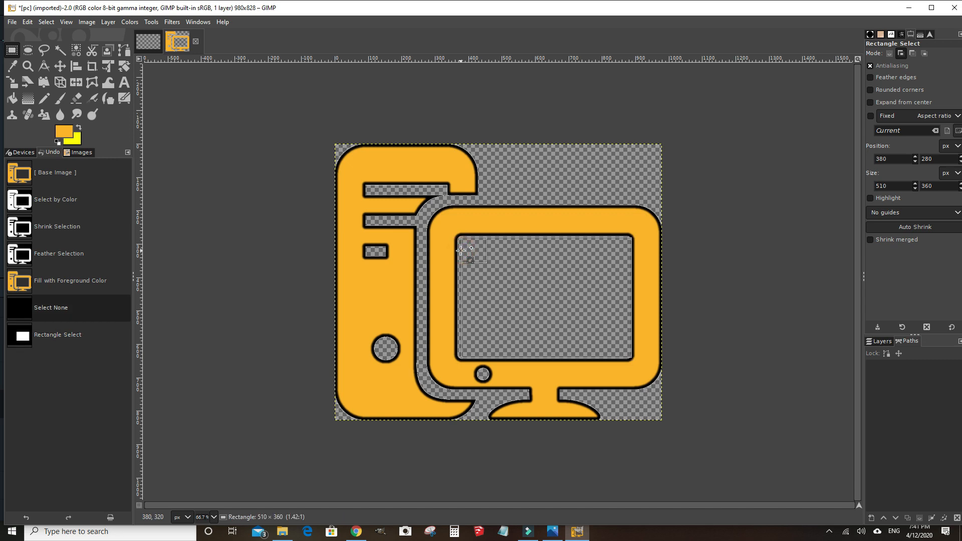
pyautogui.moveTo(461, 249); pyautogui.dragTo(457, 250)
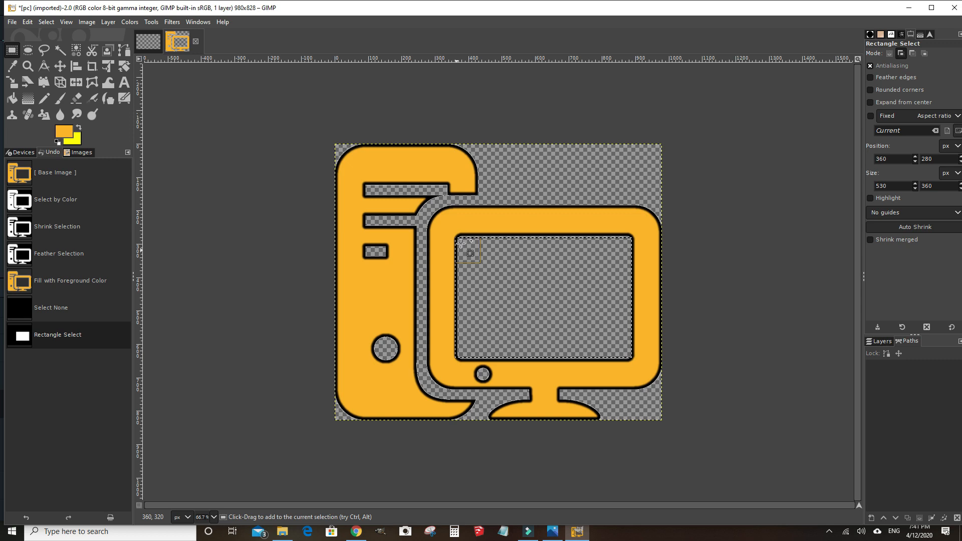
pyautogui.click(475, 240)
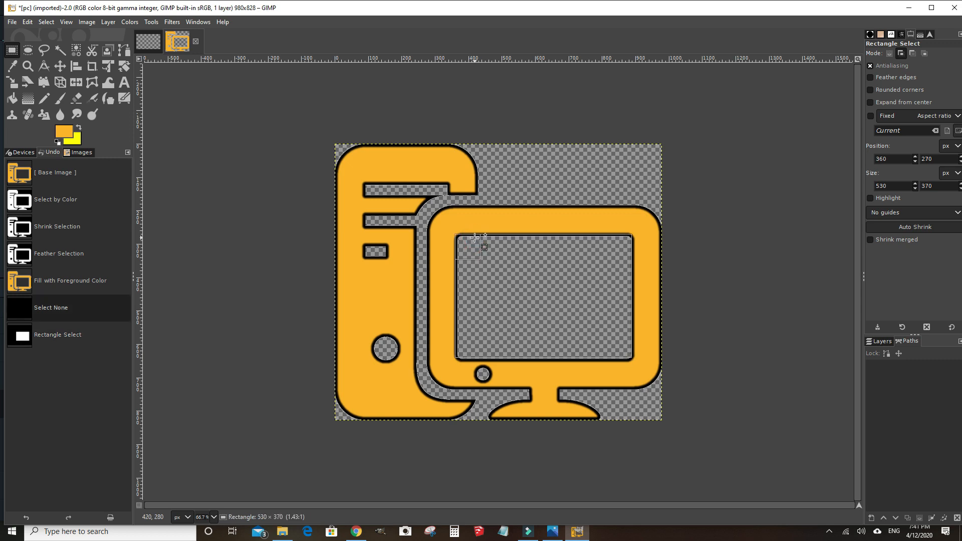
pyautogui.click(539, 305)
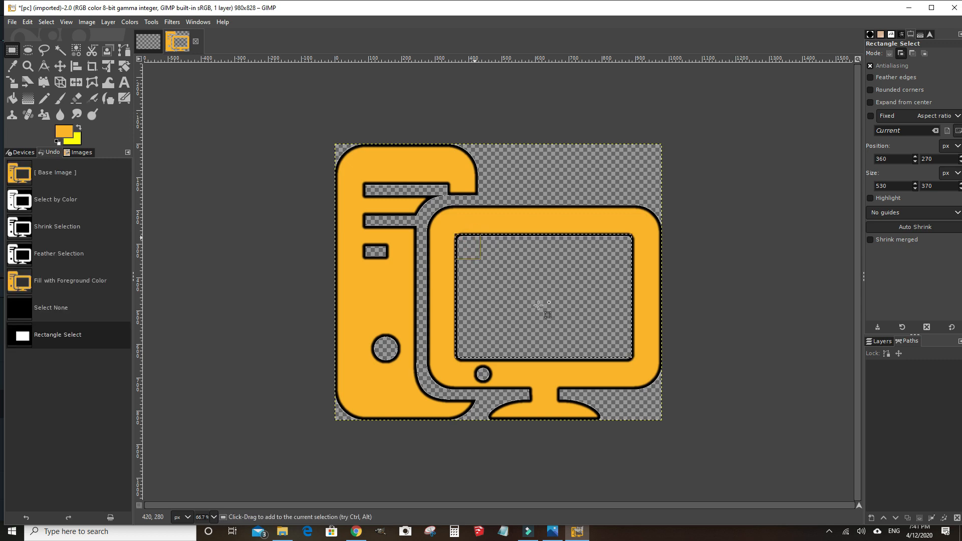
pyautogui.click(567, 356)
pyautogui.click(483, 349)
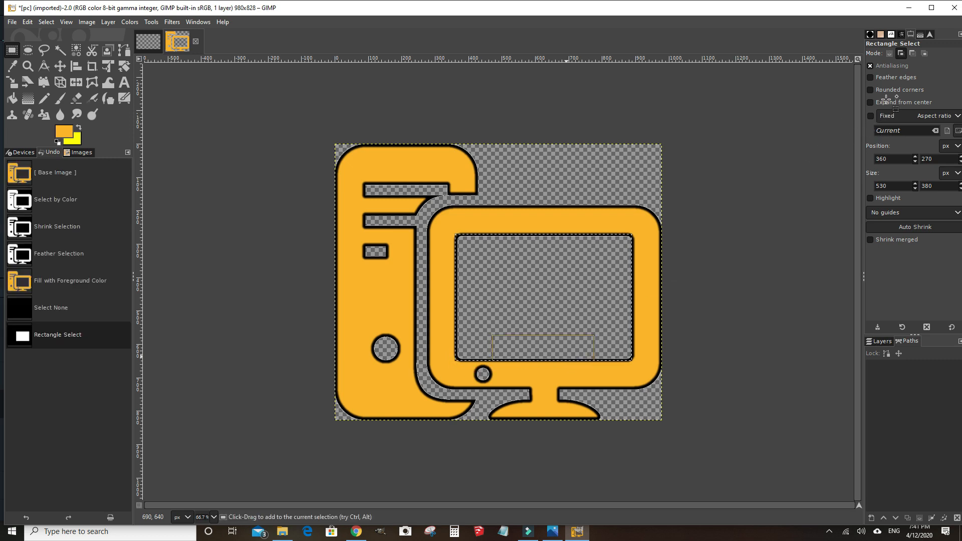
# Round the corners of the screen selection with a radius of 22.2 px
pyautogui.click(872, 91)
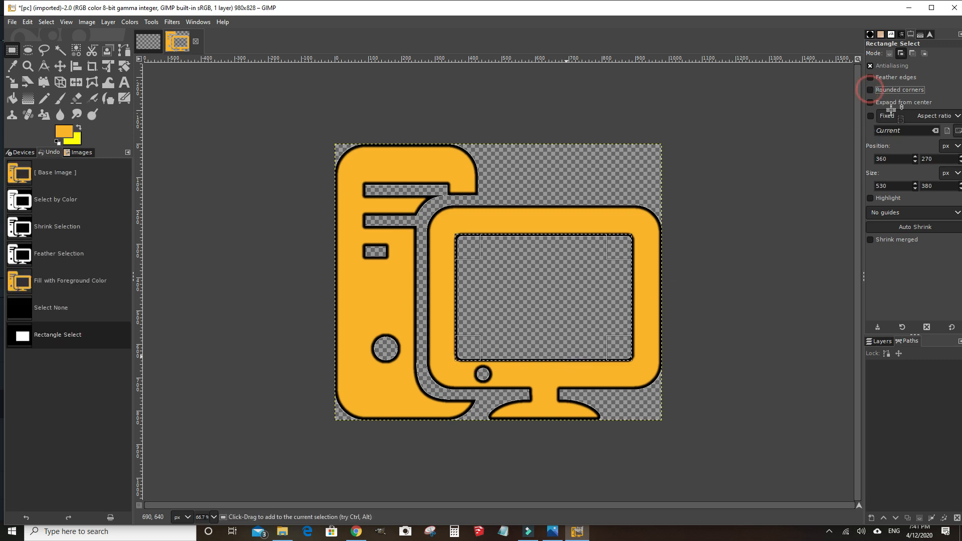
pyautogui.click(886, 92)
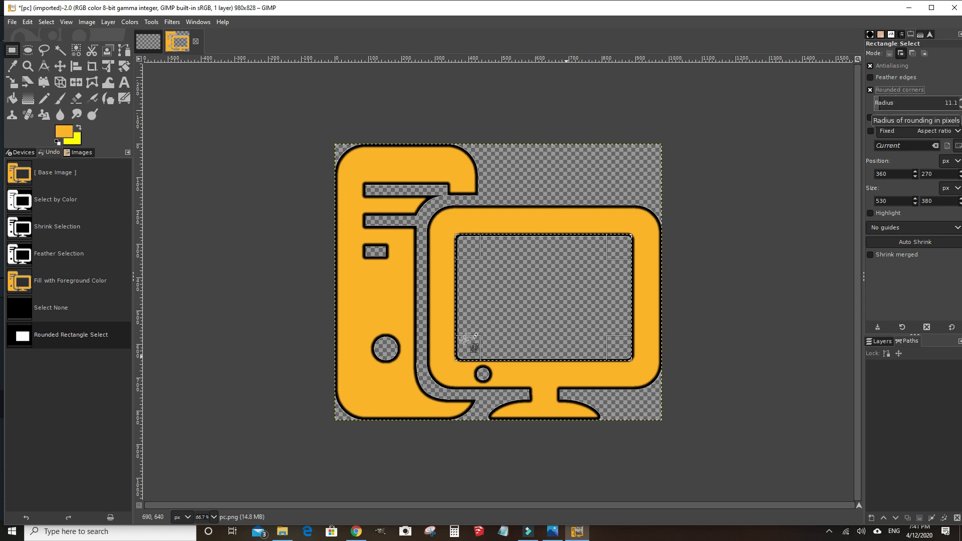
pyautogui.click(887, 101)
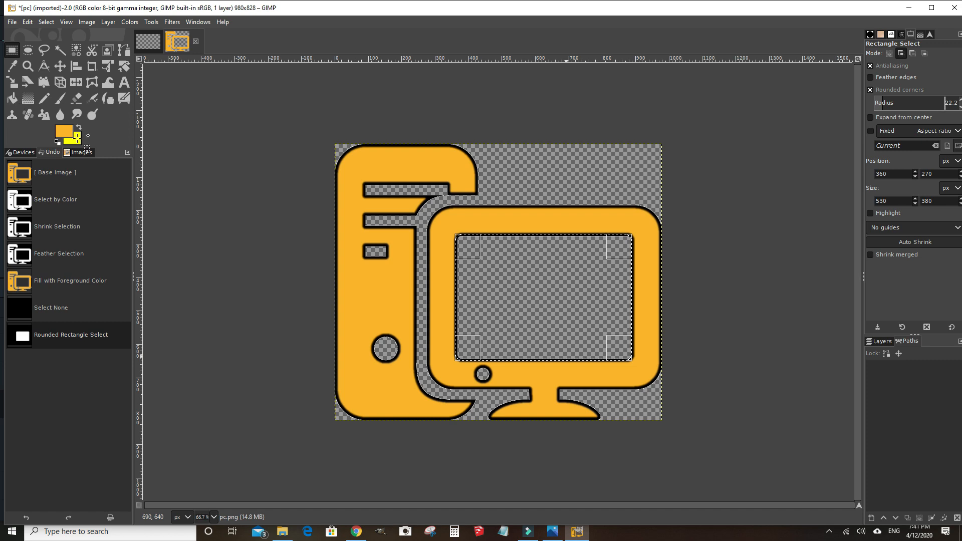
# Reset the colors to the default black and white and fill the screen selection with black
pyautogui.click(15, 101)
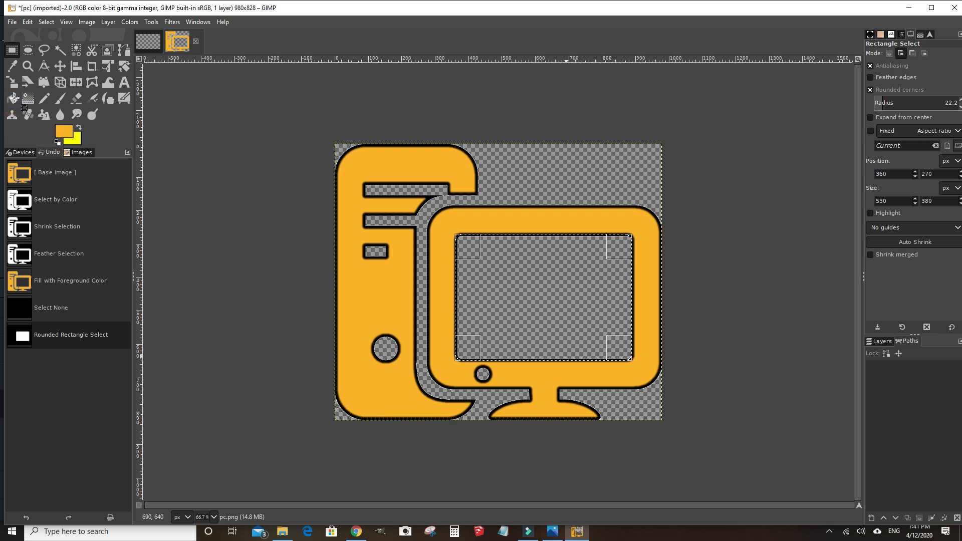
pyautogui.click(56, 144)
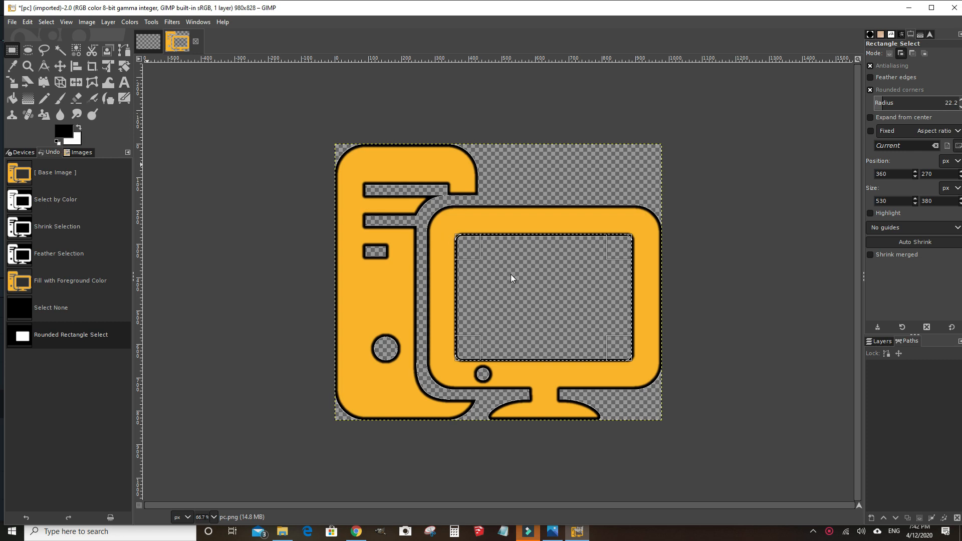
pyautogui.click(12, 98)
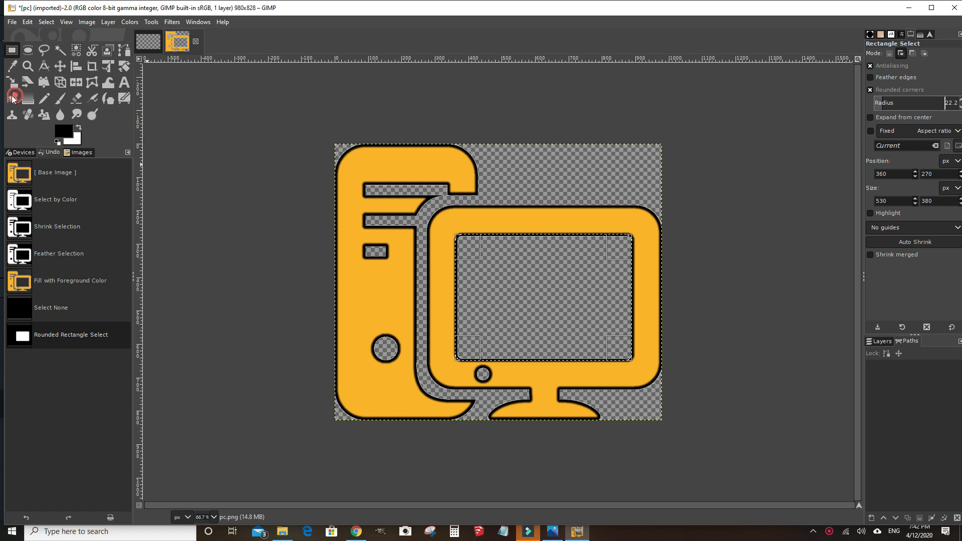
pyautogui.click(528, 266)
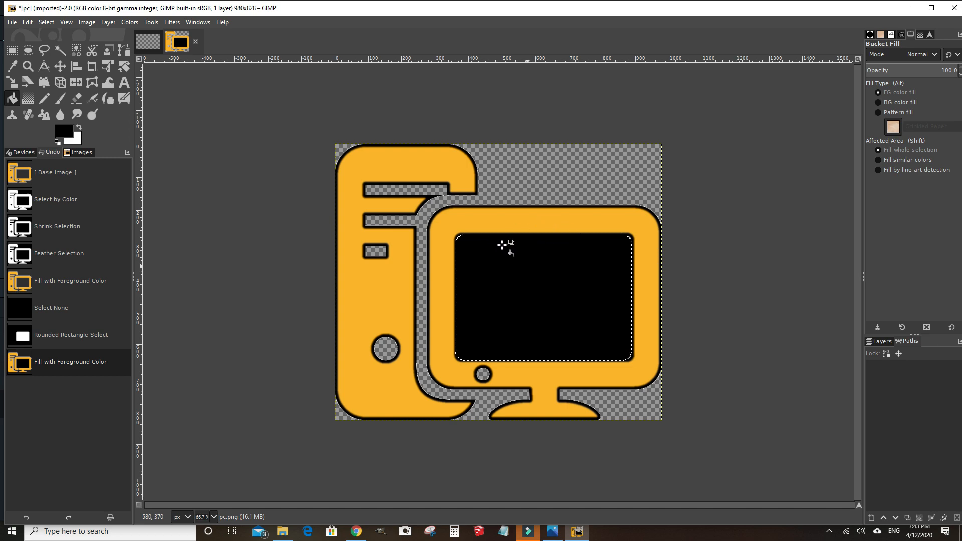
# Add a white FG to Transparent radial gradient from the screen's upper-left corner to about 570, 450 px, and clear the selection
pyautogui.click(79, 127)
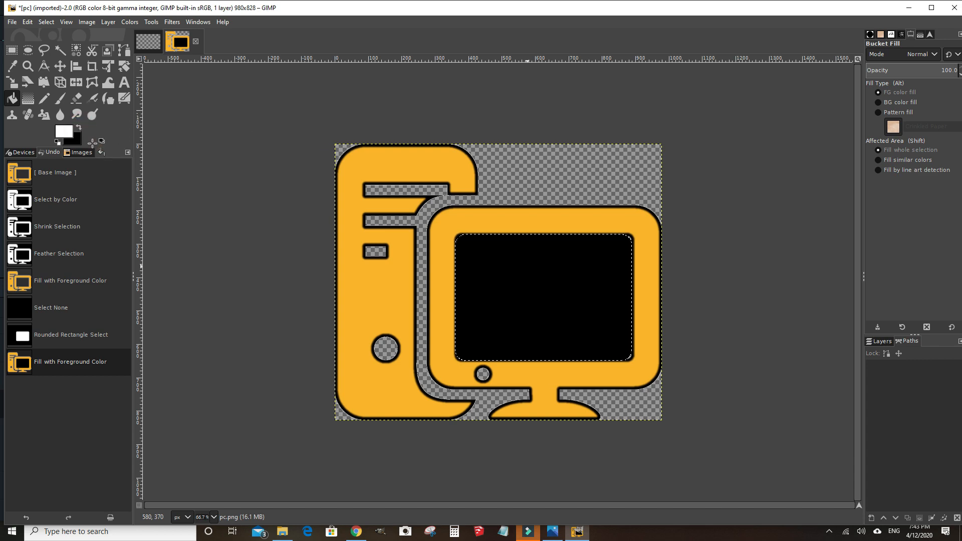
pyautogui.click(28, 98)
pyautogui.click(875, 91)
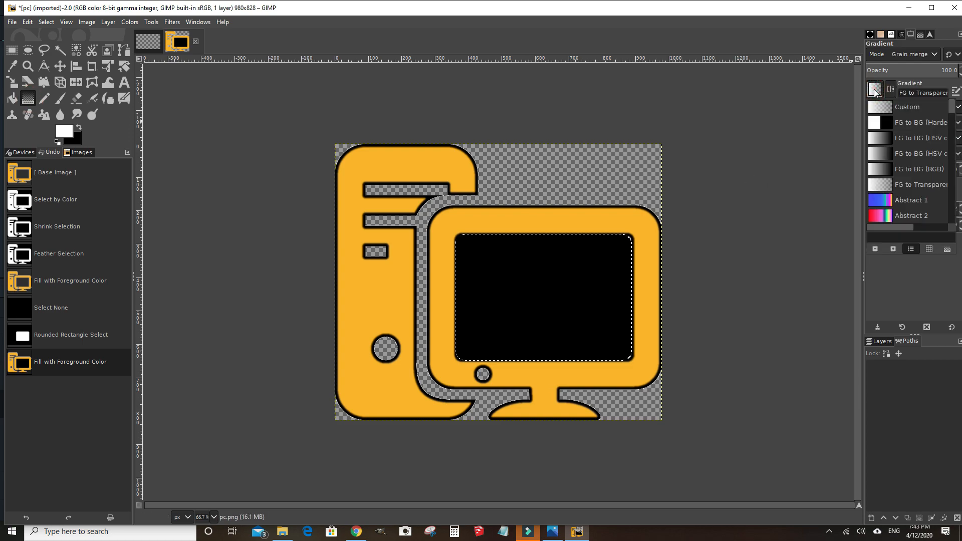
pyautogui.click(885, 187)
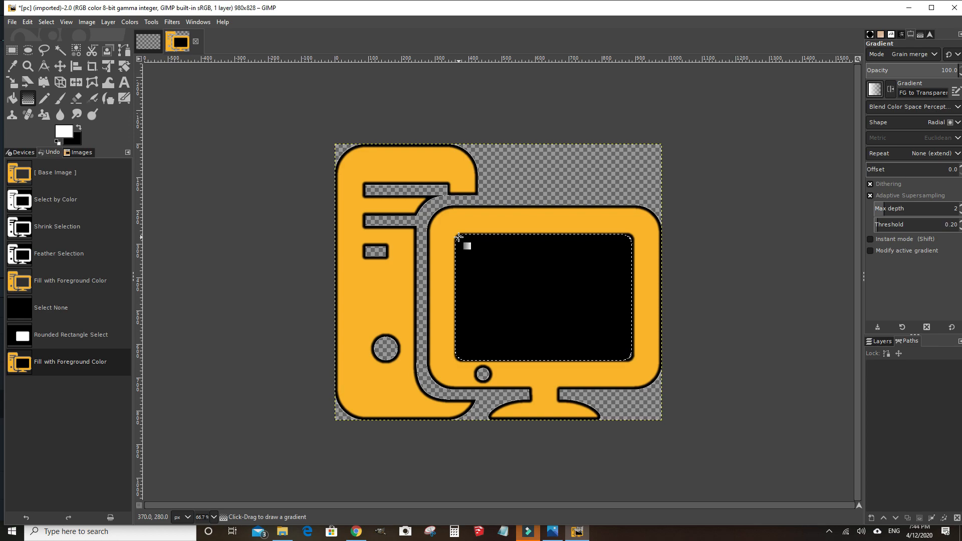
pyautogui.moveTo(459, 237); pyautogui.dragTo(516, 289)
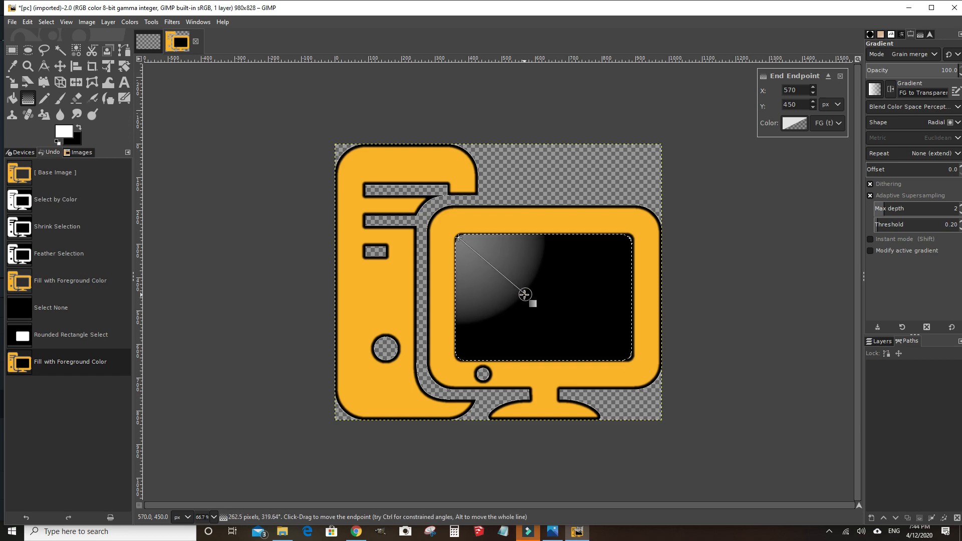
pyautogui.press('Return')
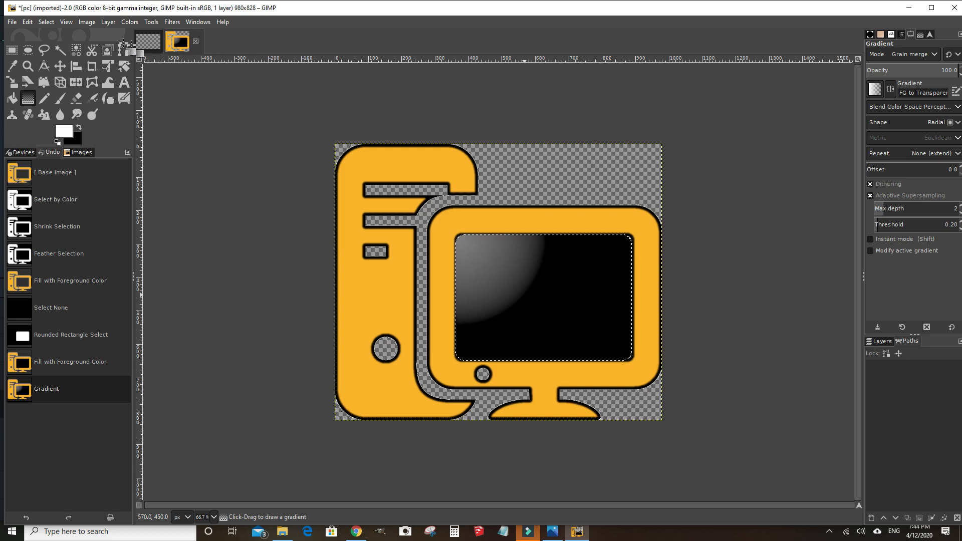
pyautogui.click(46, 22)
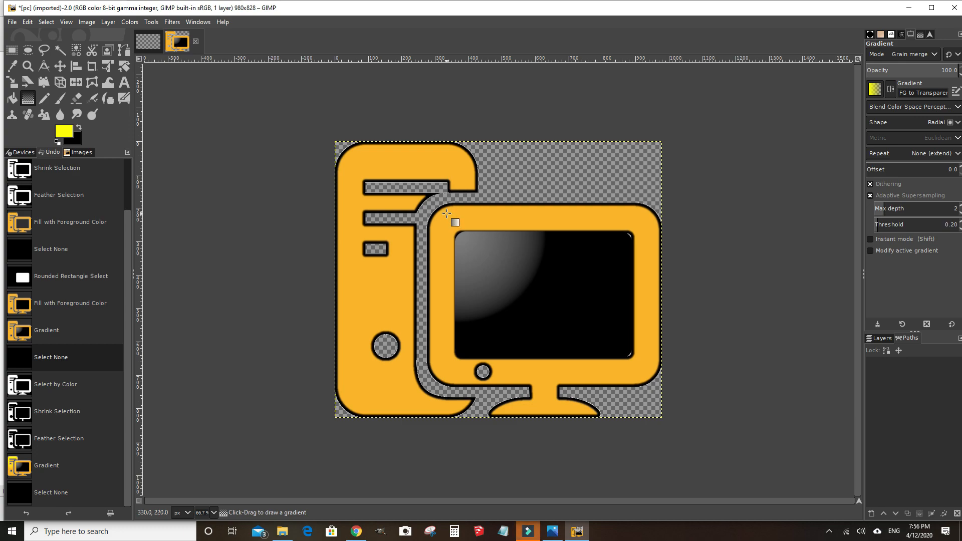
# Select the orange areas of the computer by color and shrink the selection by 20 px
pyautogui.click(76, 50)
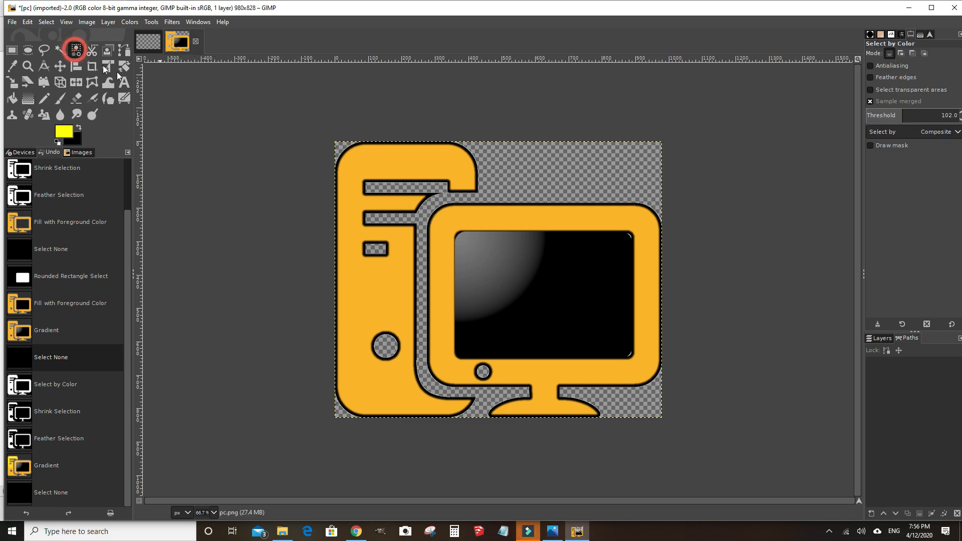
pyautogui.click(368, 167)
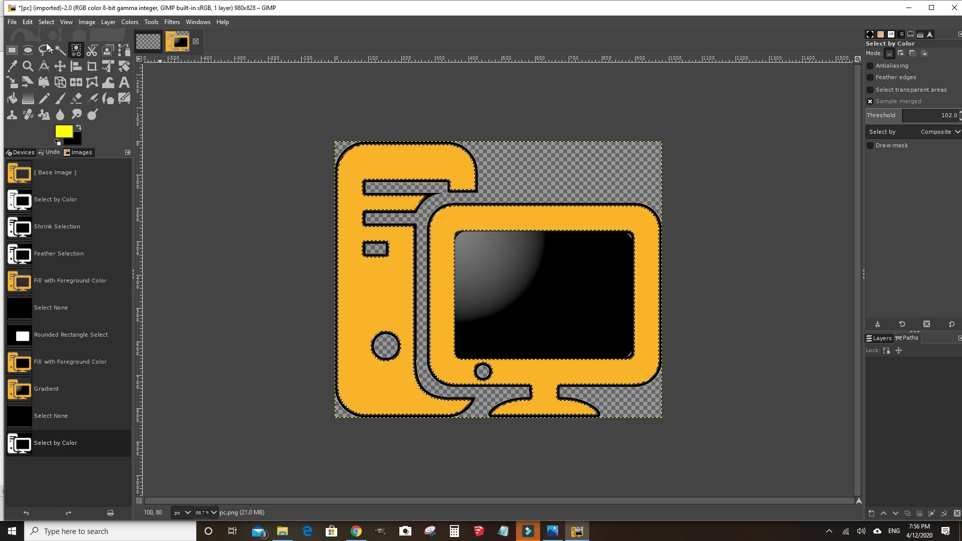
pyautogui.click(48, 22)
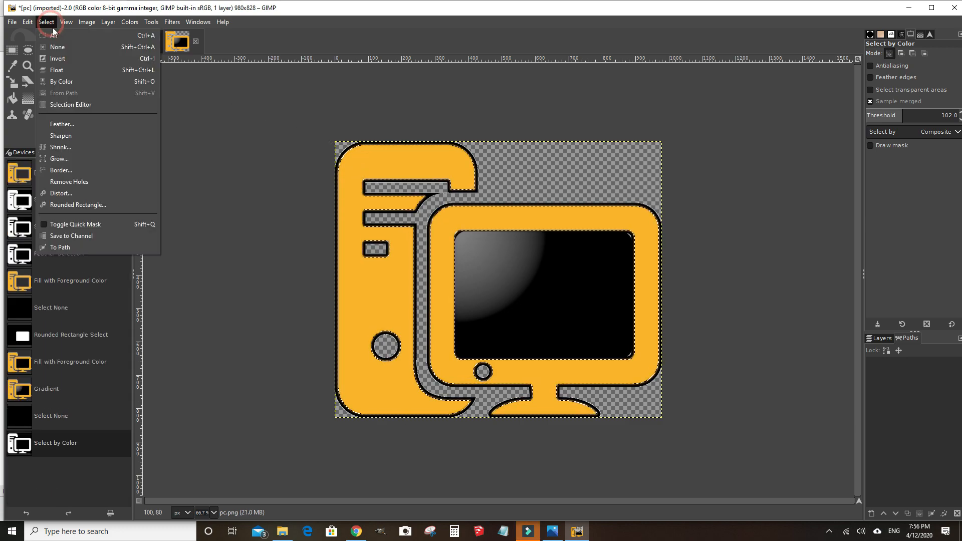
pyautogui.click(59, 147)
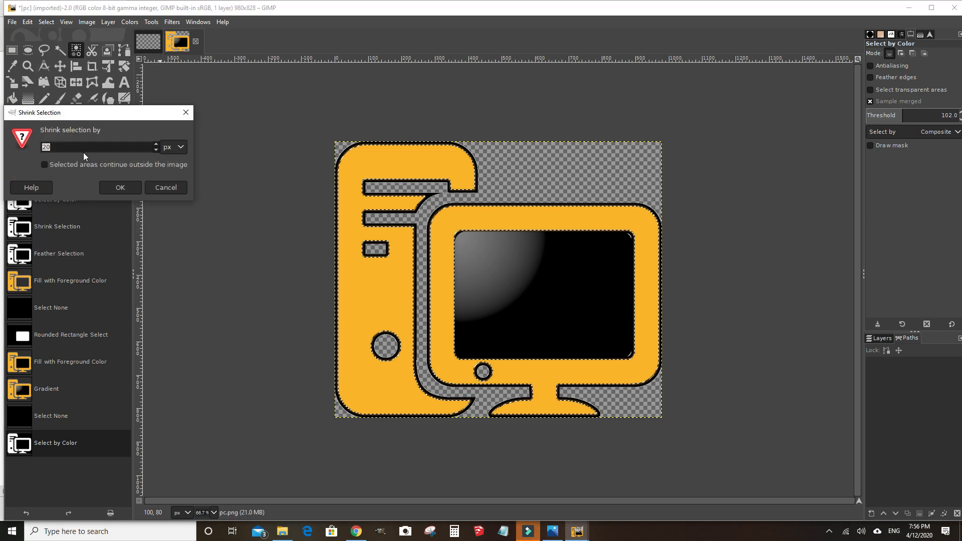
pyautogui.click(119, 187)
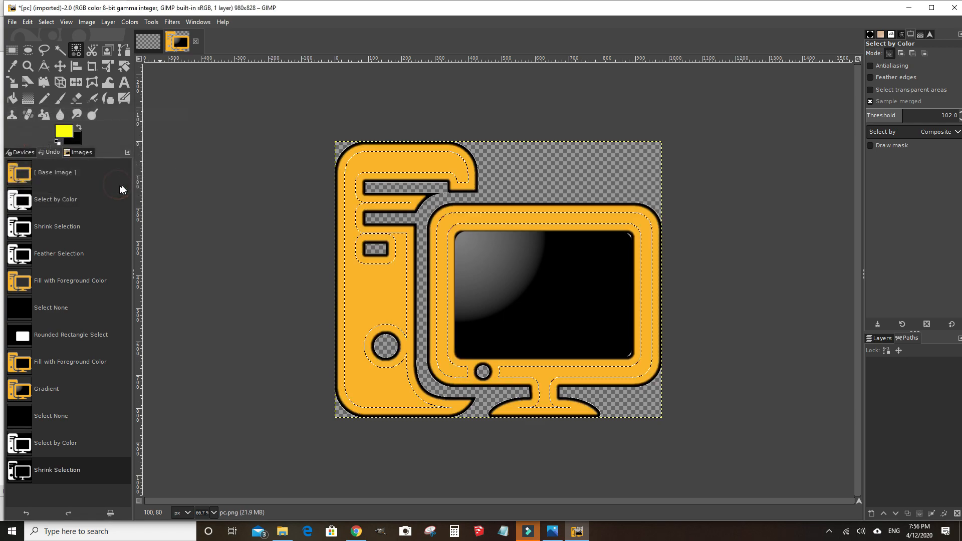
# Feather the shrunken orange selection by 10 px and shade it with a yellow FG to Transparent radial gradient from the image's upper-left area
pyautogui.click(46, 22)
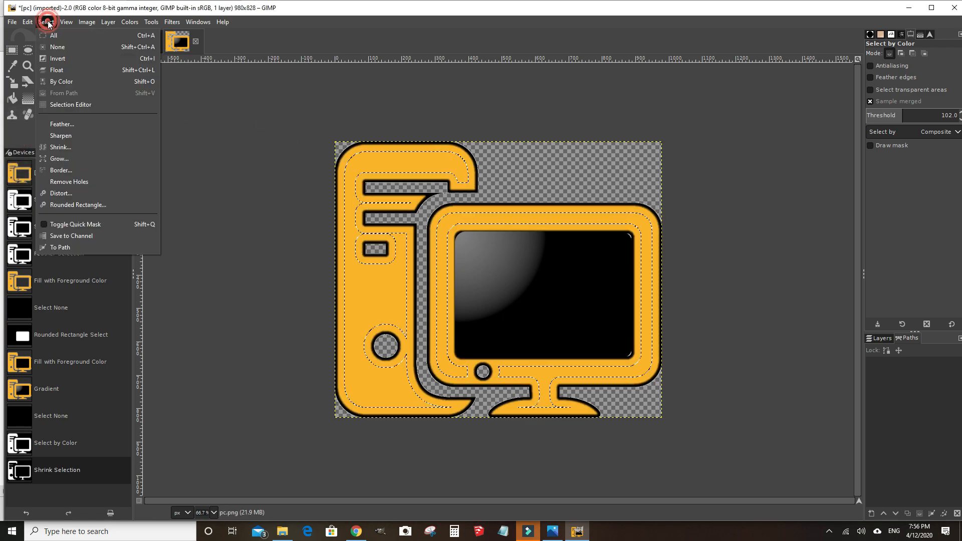
pyautogui.click(61, 124)
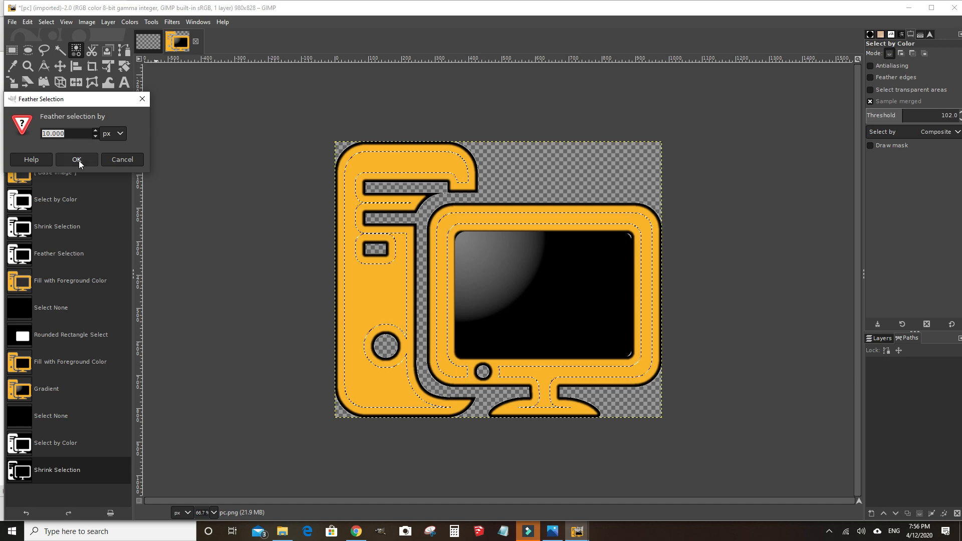
pyautogui.click(79, 161)
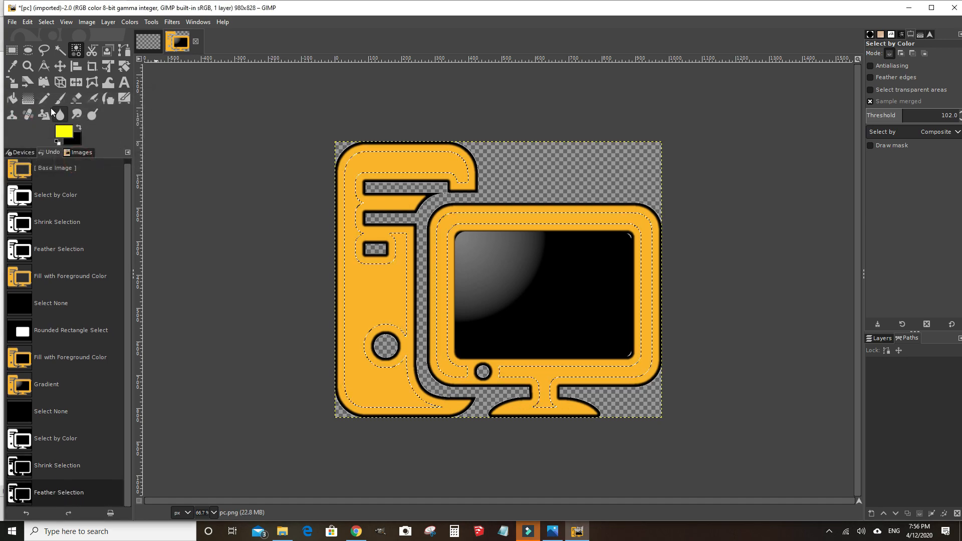
pyautogui.click(30, 99)
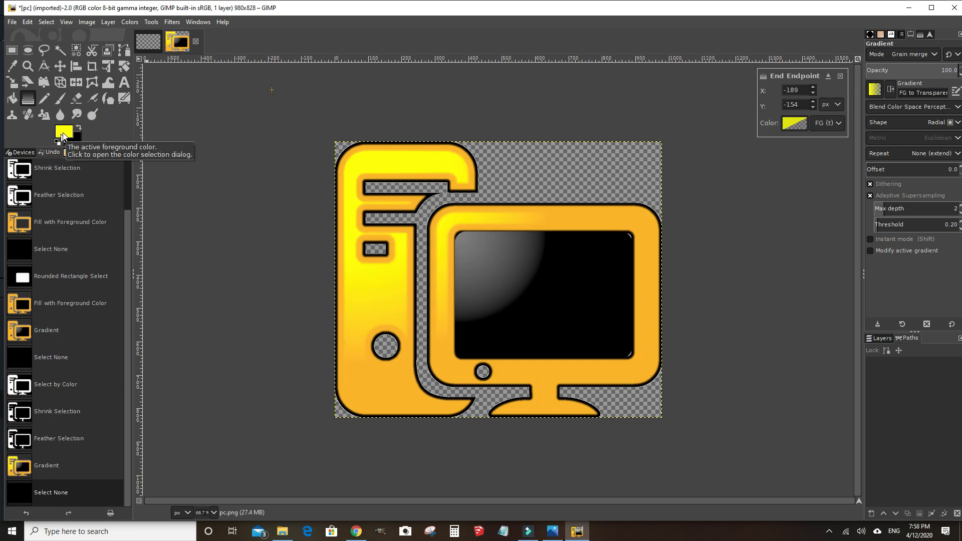
pyautogui.click(62, 134)
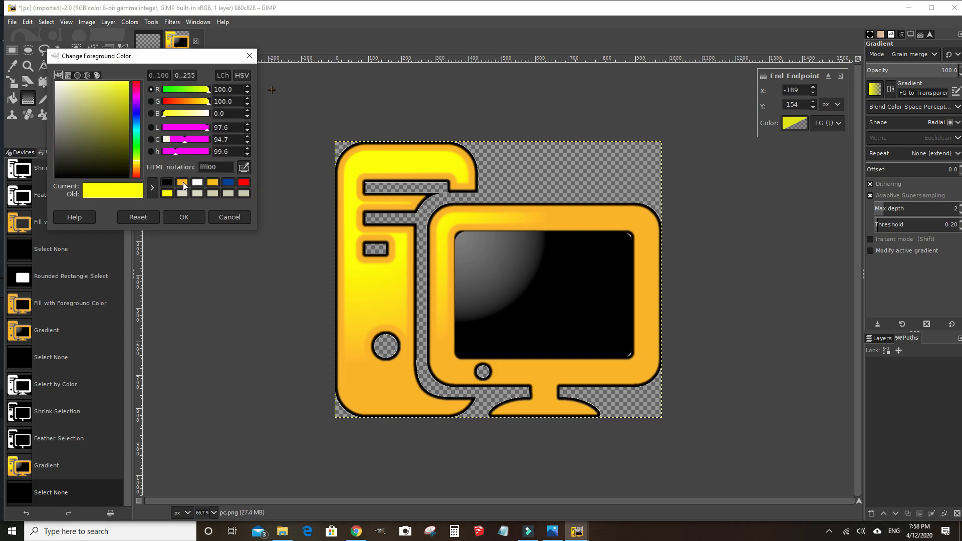
pyautogui.click(182, 183)
pyautogui.moveTo(117, 81); pyautogui.dragTo(82, 86)
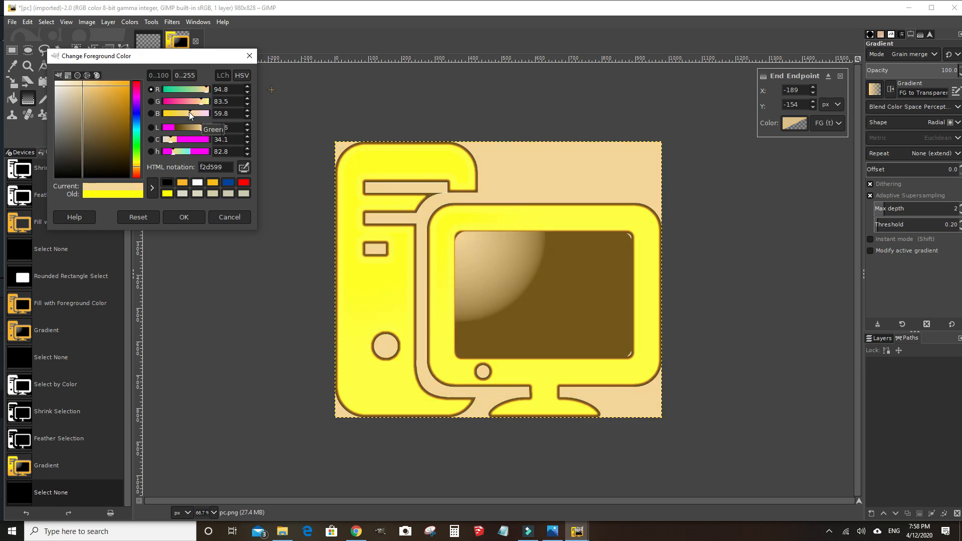
pyautogui.moveTo(189, 112); pyautogui.dragTo(211, 89)
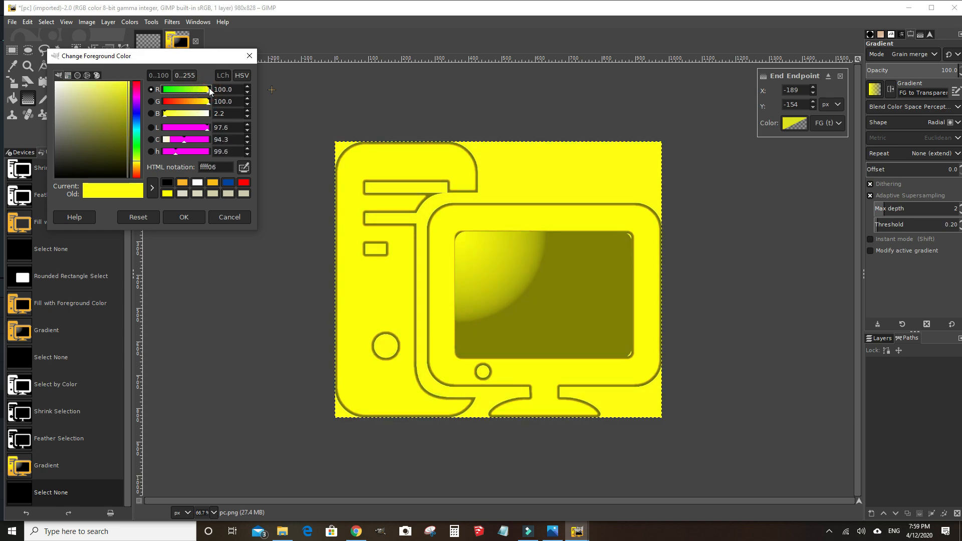
pyautogui.moveTo(122, 87); pyautogui.dragTo(114, 98)
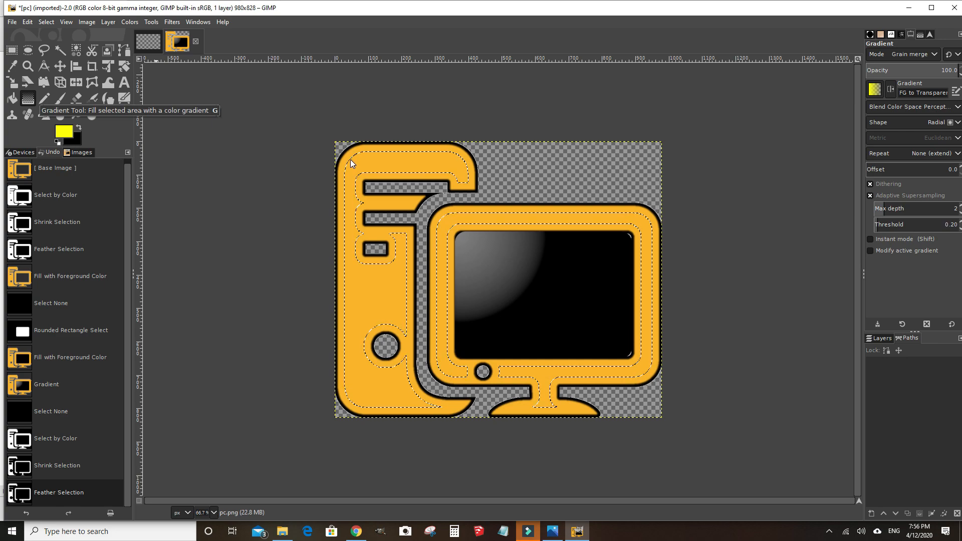
# Add a yellow FG to Transparent radial gradient from the tower's upper-left corner to about 530, 430 px, and clear the selection
pyautogui.moveTo(350, 160); pyautogui.dragTo(513, 286)
pyautogui.press('Return')
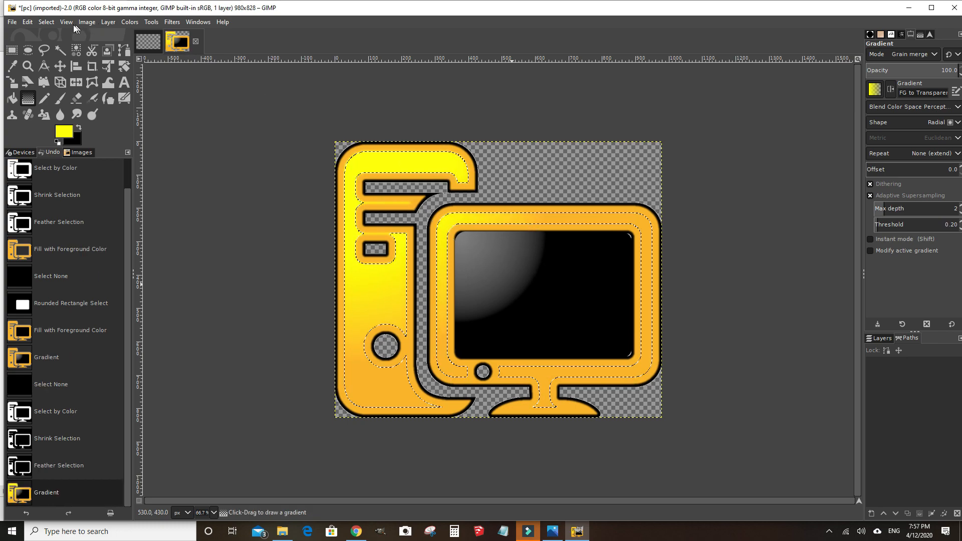
pyautogui.click(45, 22)
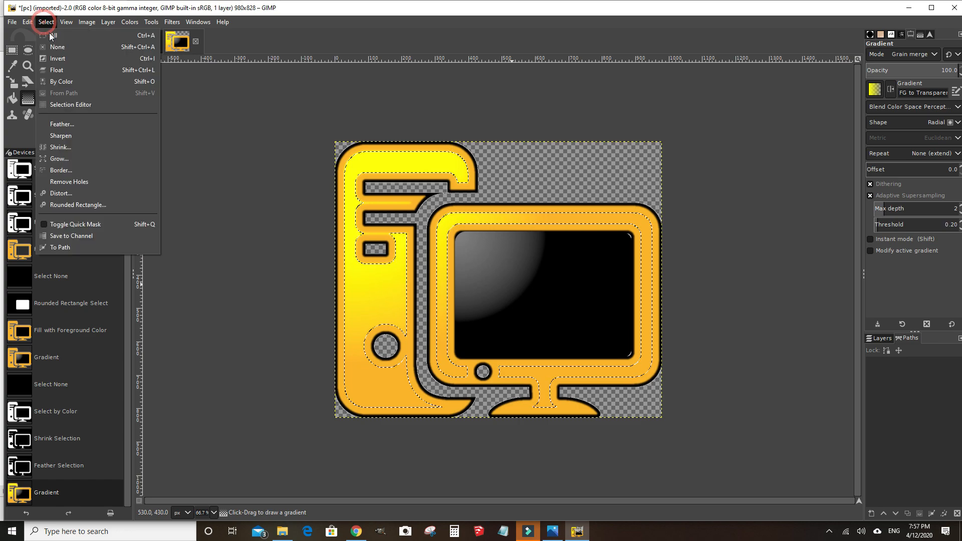
pyautogui.click(55, 43)
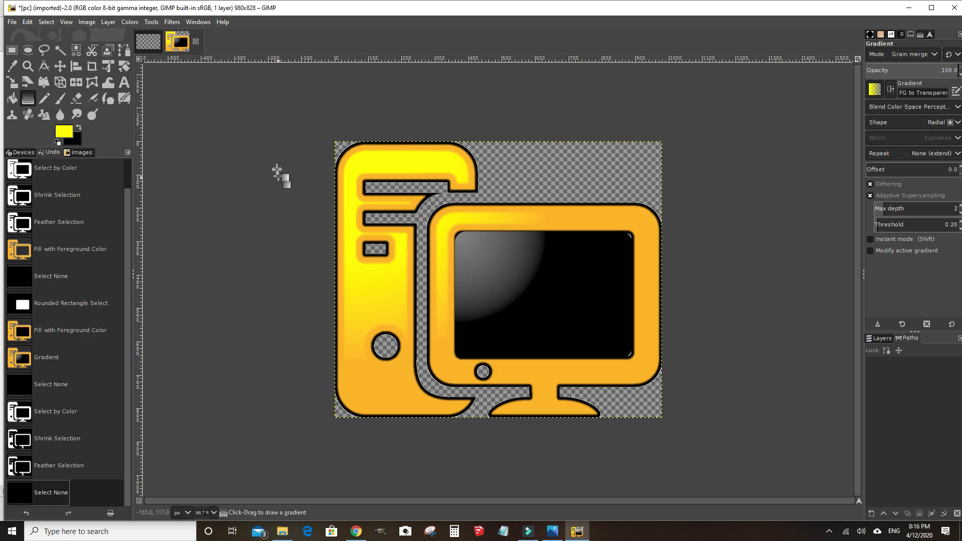
# Save the computer artwork as pc.xcf in the Desktop clipart folder
pyautogui.click(12, 22)
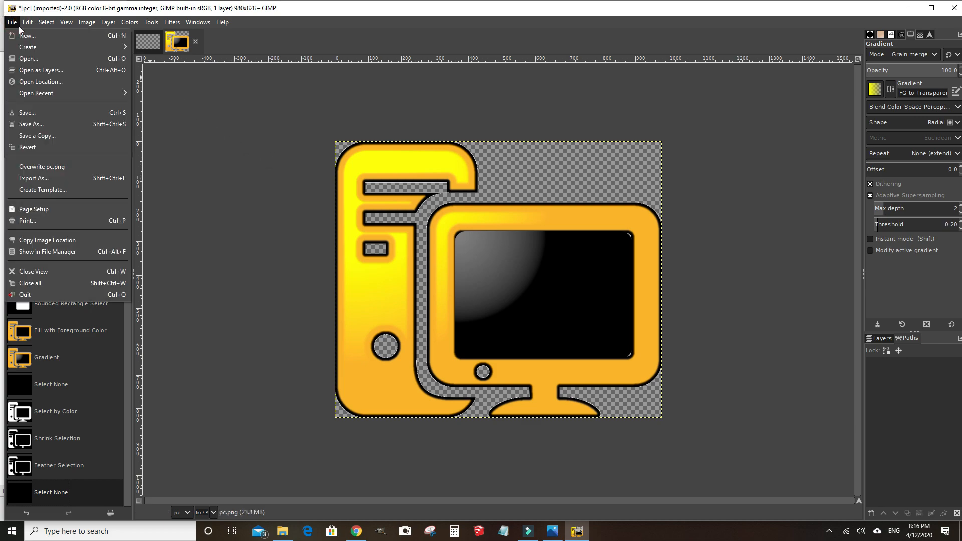
pyautogui.click(30, 115)
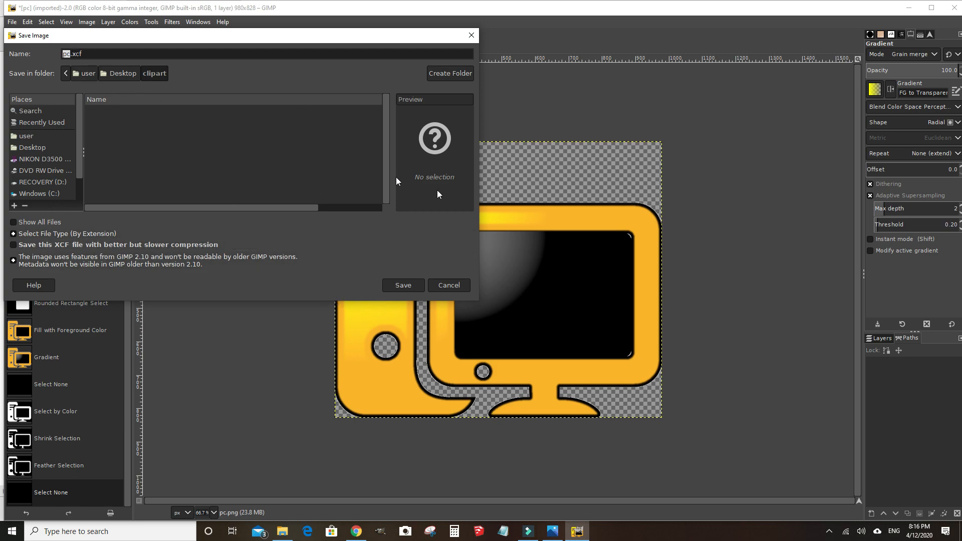
pyautogui.click(399, 286)
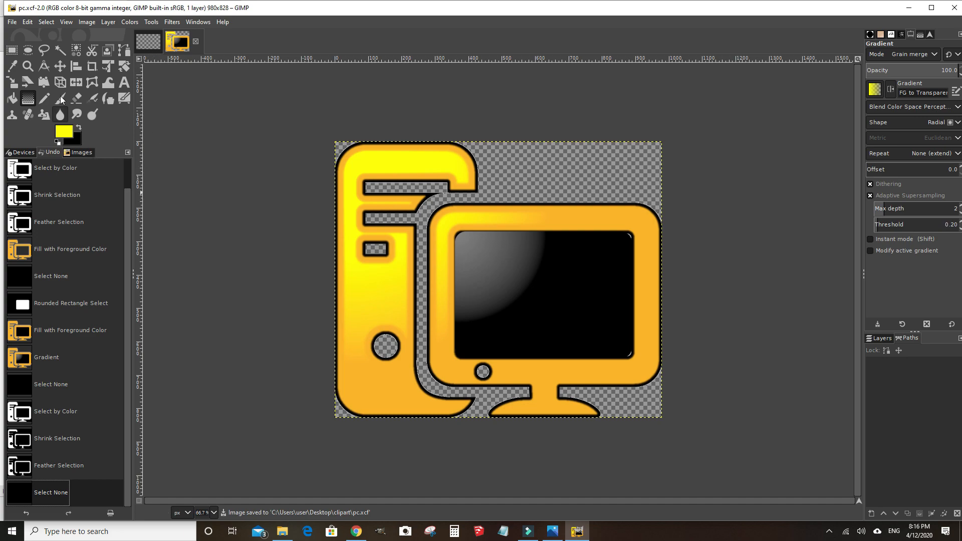
# Export the computer artwork as a PNG over the existing pc.png, with the compression level set to 0
pyautogui.click(12, 23)
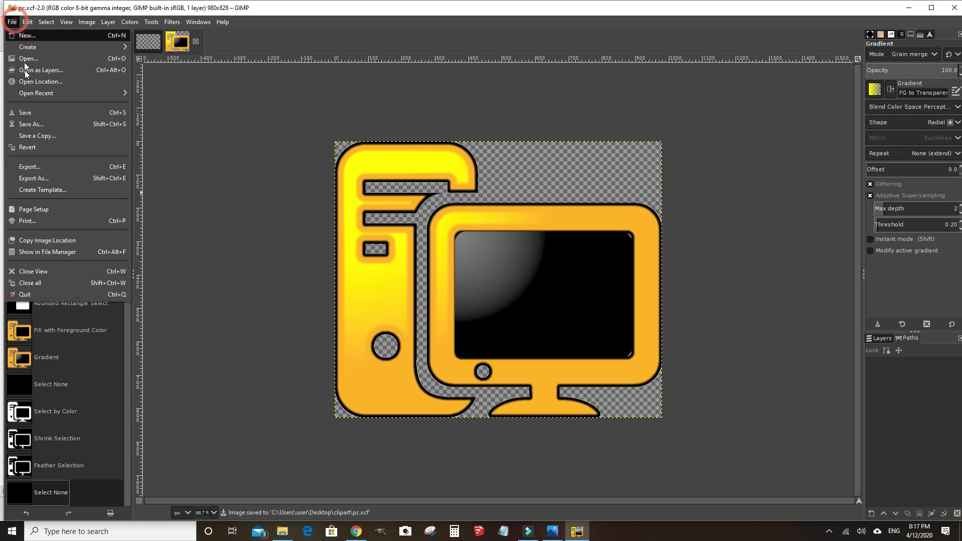
pyautogui.click(35, 186)
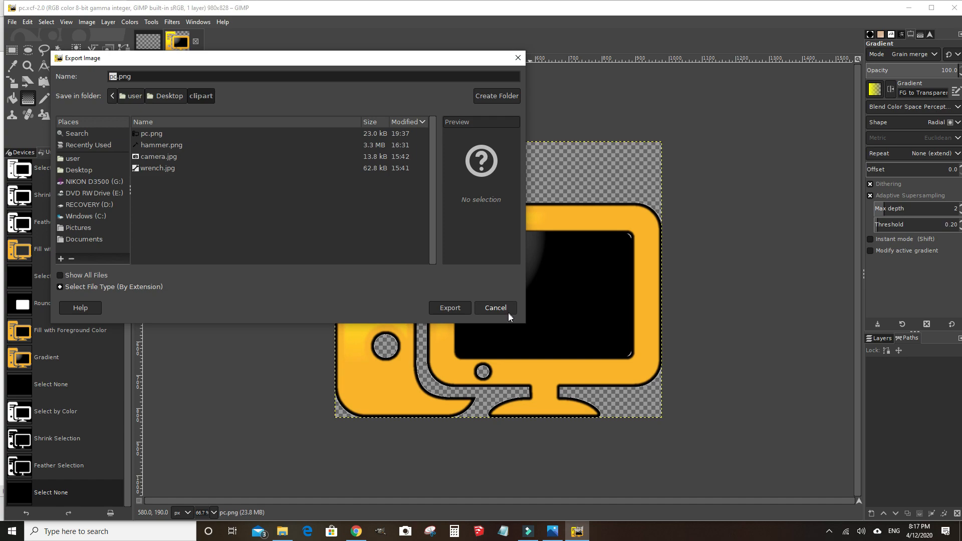
pyautogui.click(454, 307)
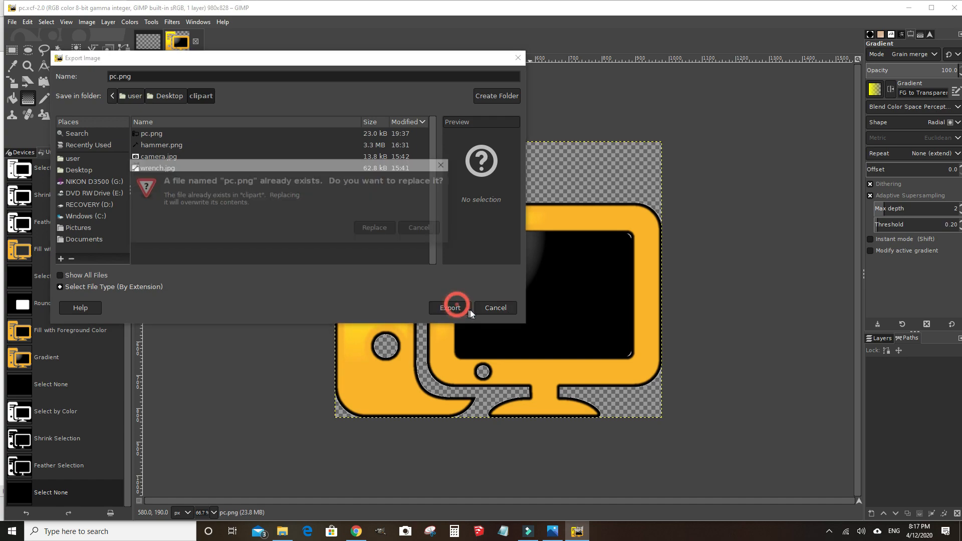
pyautogui.click(369, 230)
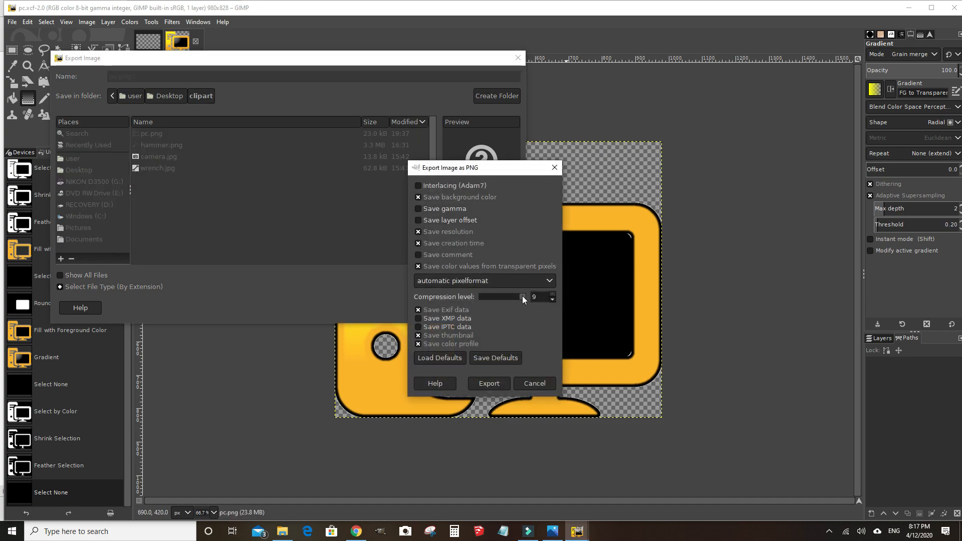
pyautogui.moveTo(523, 297); pyautogui.dragTo(447, 305)
pyautogui.click(489, 386)
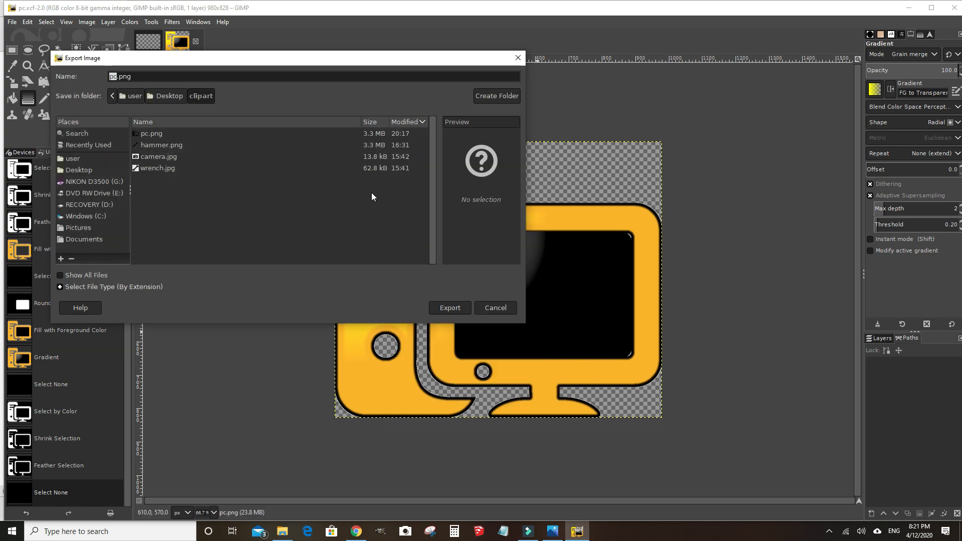
# Go through the Desktop to the clipart folder and export pc.png again, replacing the existing file at compression level 0
pyautogui.click(165, 95)
pyautogui.click(153, 132)
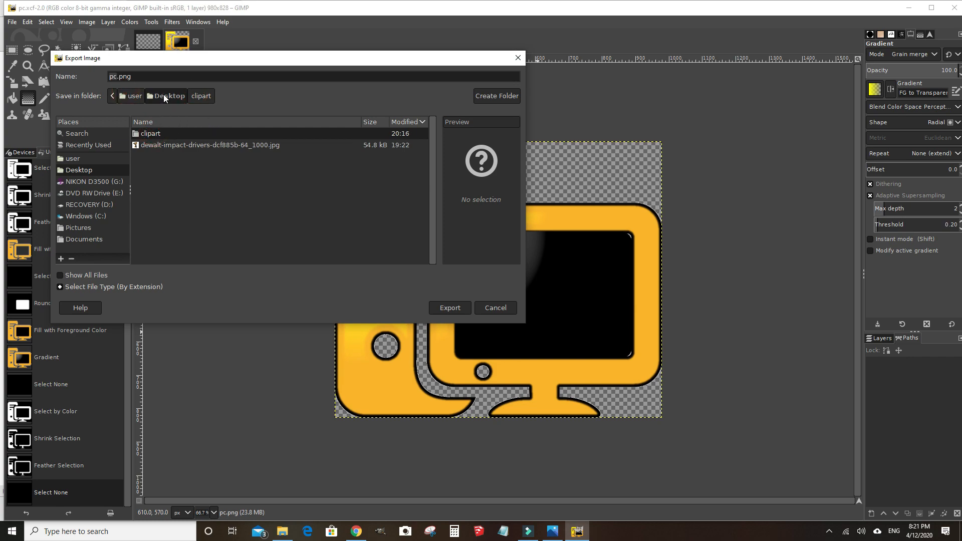
pyautogui.click(451, 308)
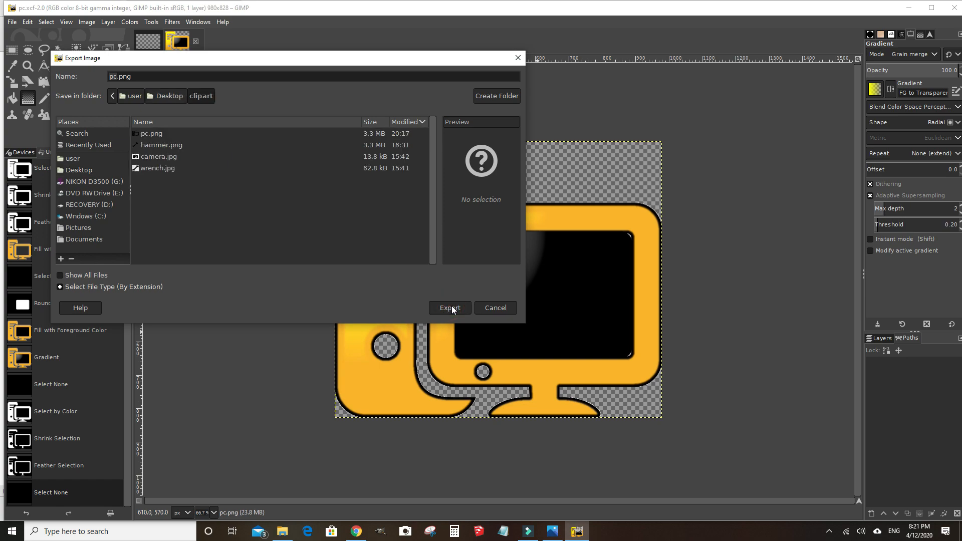
pyautogui.click(451, 308)
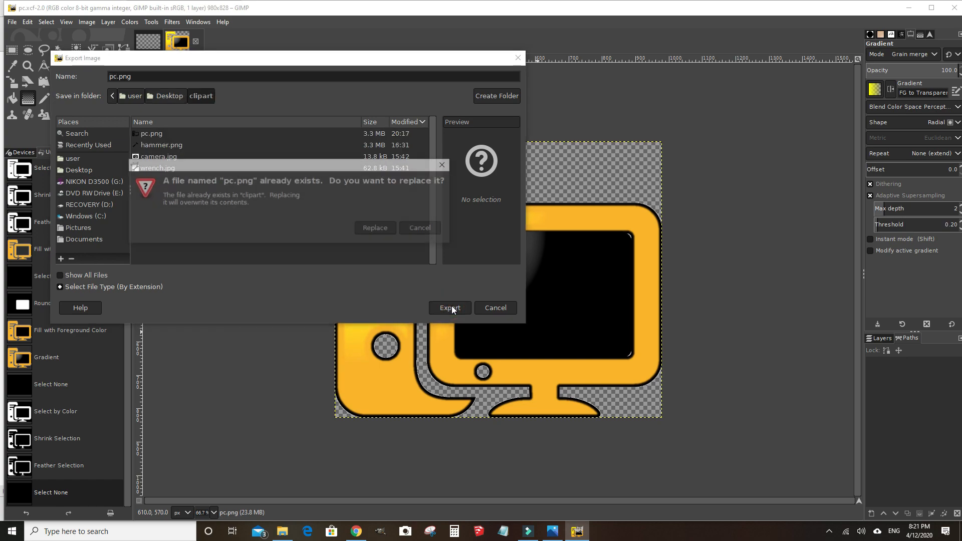
pyautogui.click(389, 227)
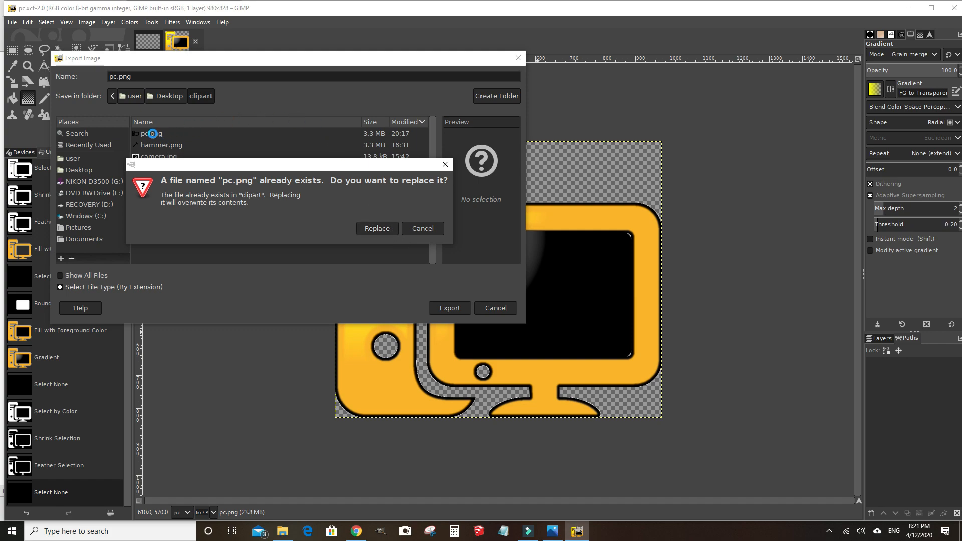
pyautogui.click(371, 229)
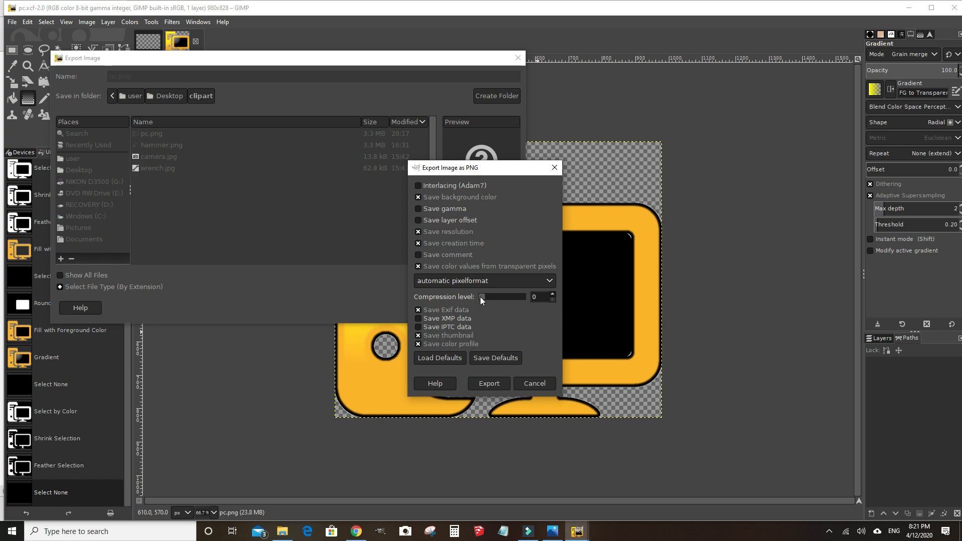
pyautogui.click(477, 384)
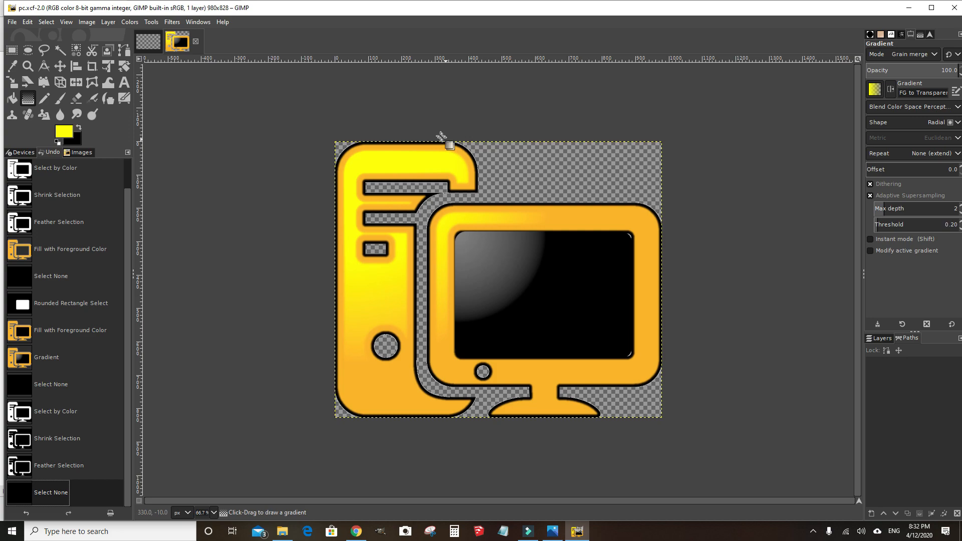
# Open hammer.png from the clipart folder
pyautogui.click(10, 22)
pyautogui.moveTo(20, 24)
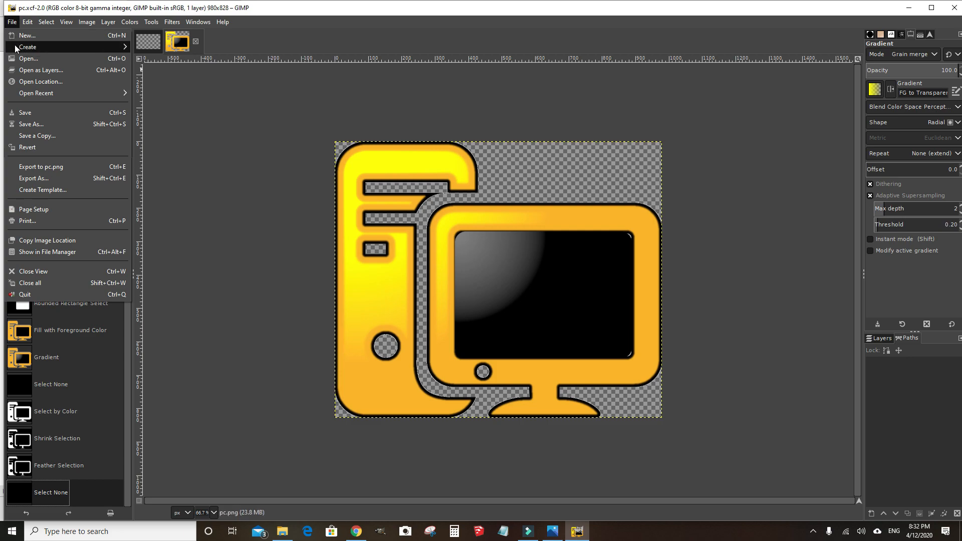
pyautogui.click(27, 58)
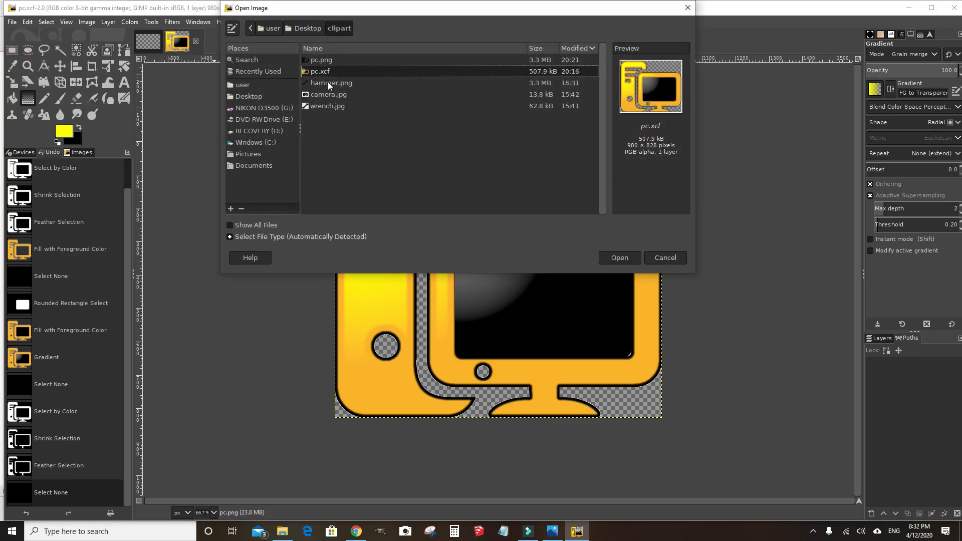
pyautogui.click(335, 83)
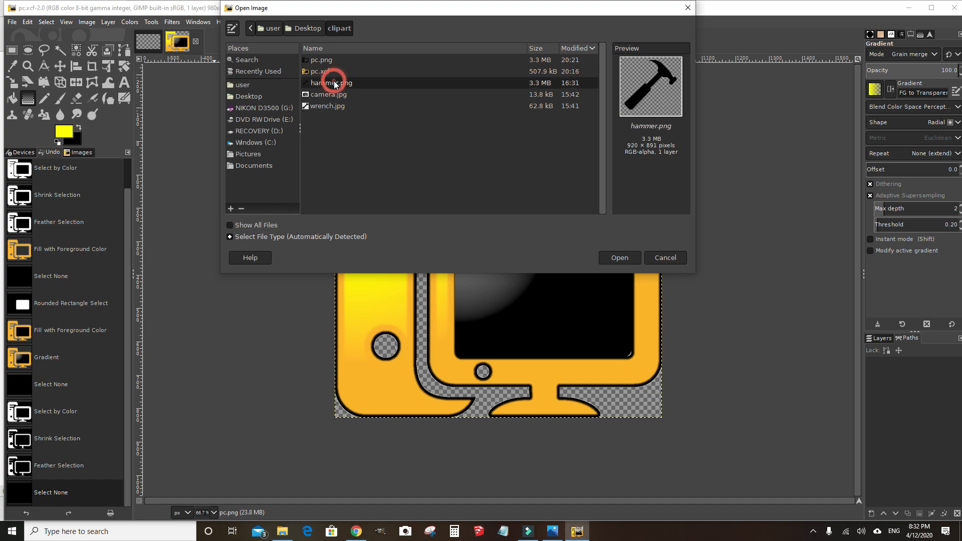
pyautogui.click(619, 258)
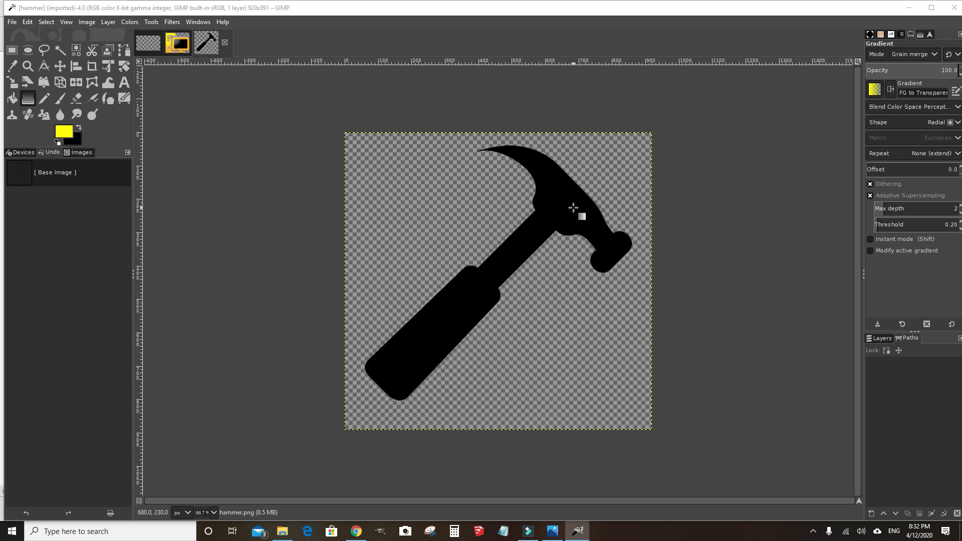
# Select the black hammer by color and check the layer's transparency options for adding an alpha channel
pyautogui.hotkey('shift', 'o')
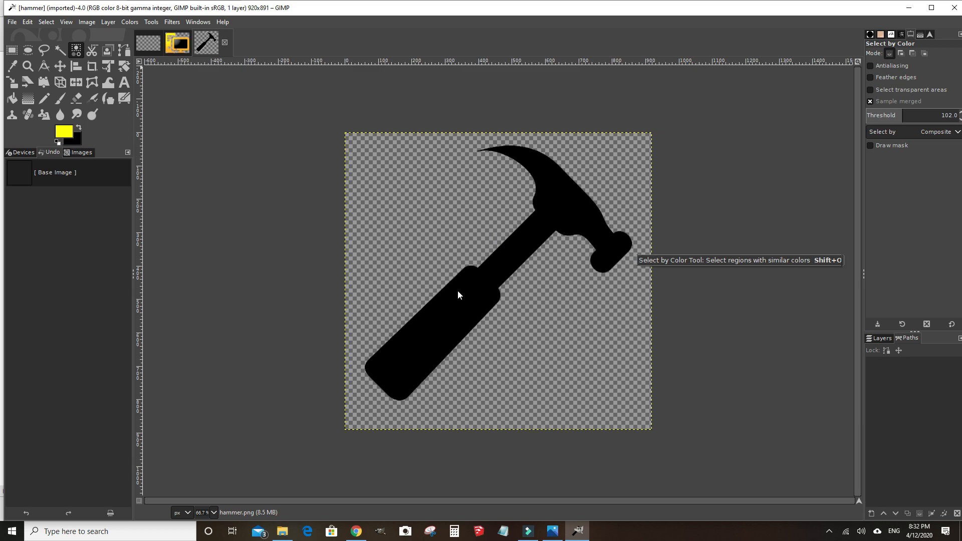
pyautogui.click(529, 244)
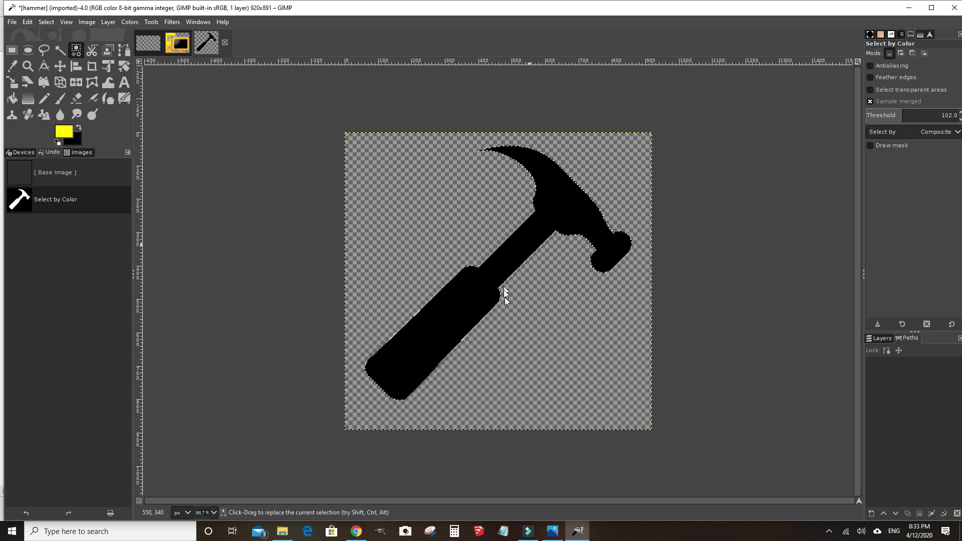
pyautogui.rightClick(509, 328)
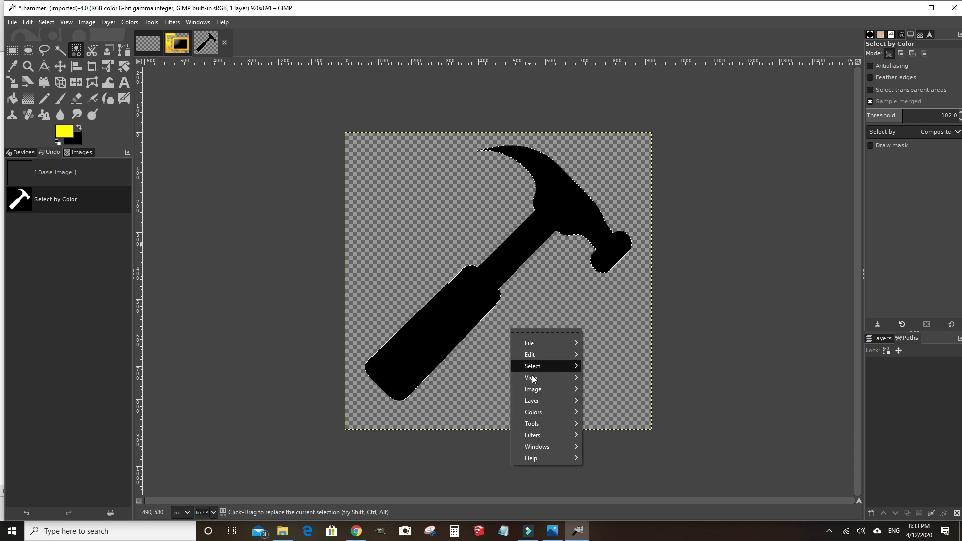
pyautogui.moveTo(560, 403)
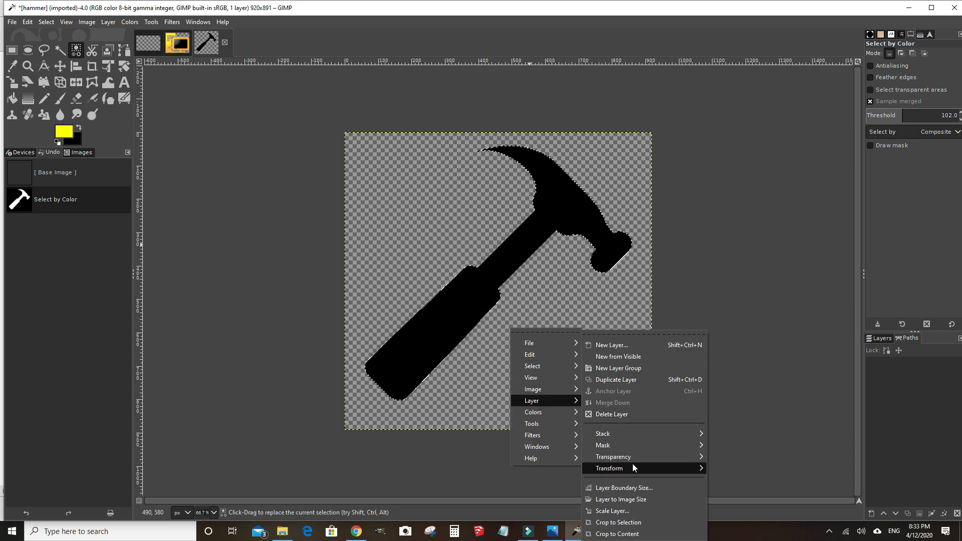
pyautogui.moveTo(631, 459)
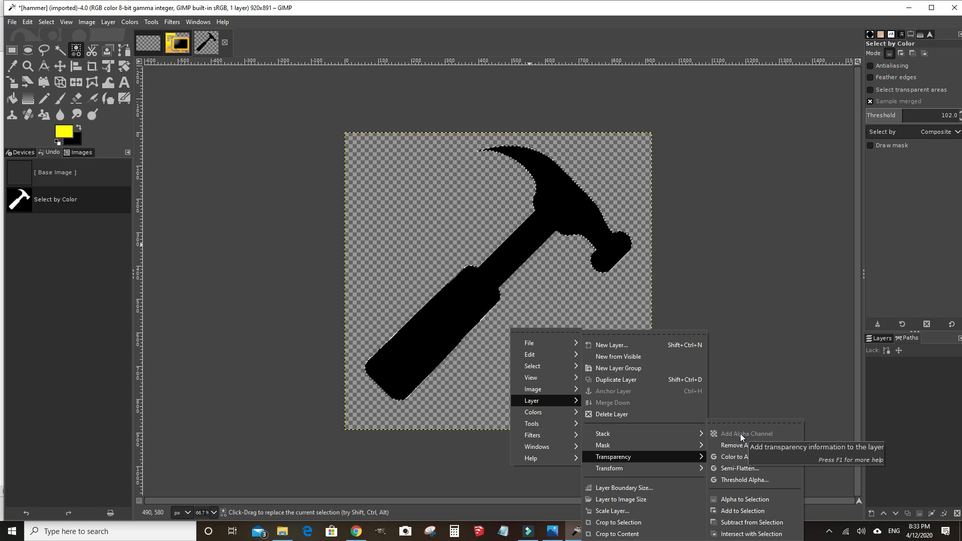
pyautogui.click(555, 275)
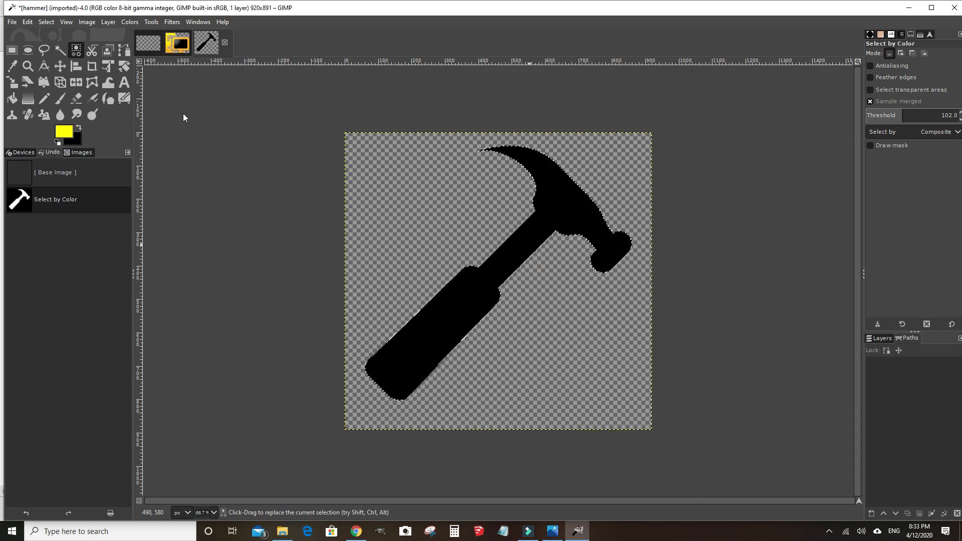
# Shrink the hammer selection by 20 px
pyautogui.click(47, 24)
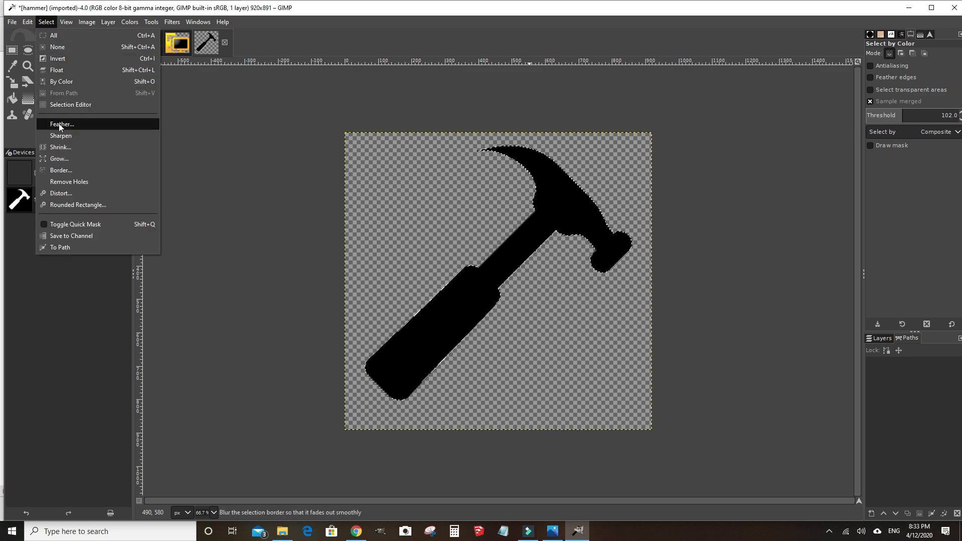
pyautogui.click(60, 148)
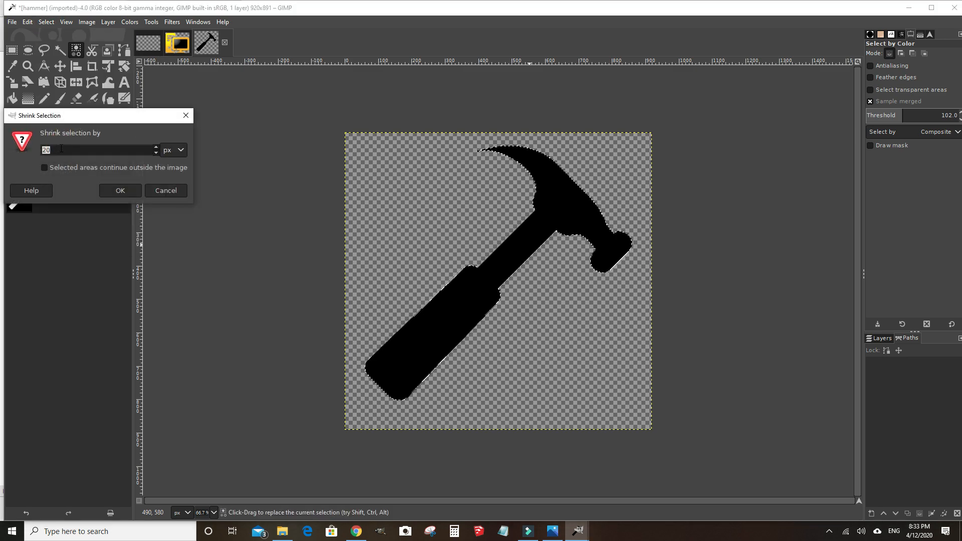
pyautogui.click(129, 192)
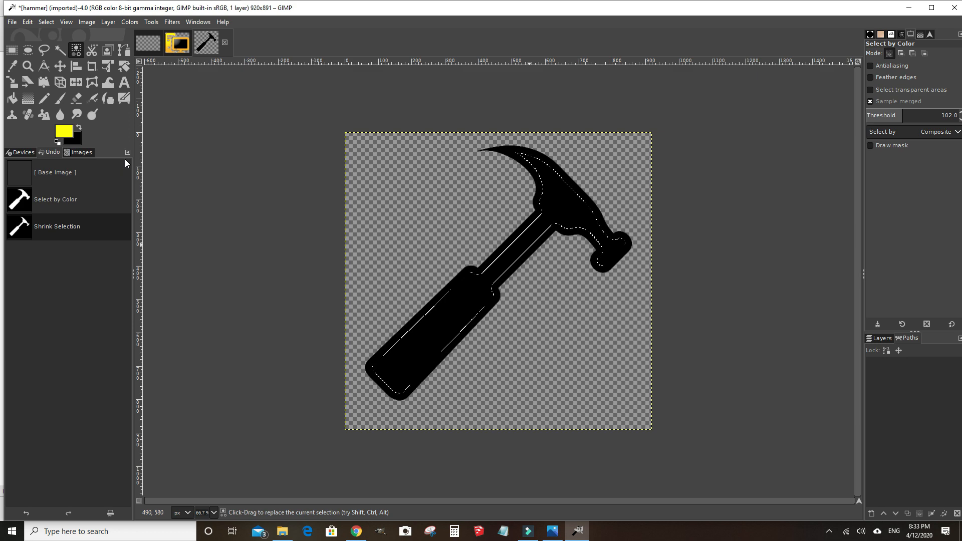
# Feather the shrunken hammer selection by 10 px
pyautogui.click(45, 22)
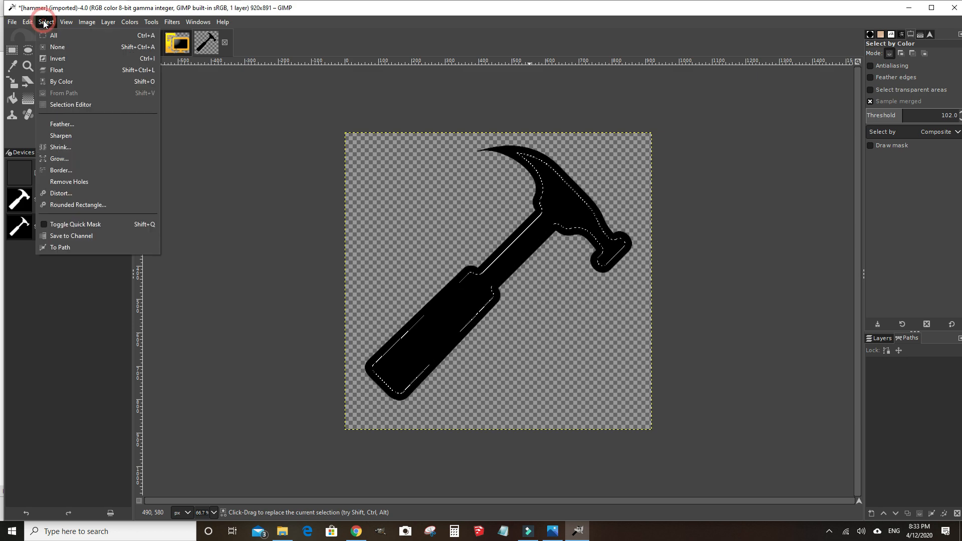
pyautogui.click(59, 128)
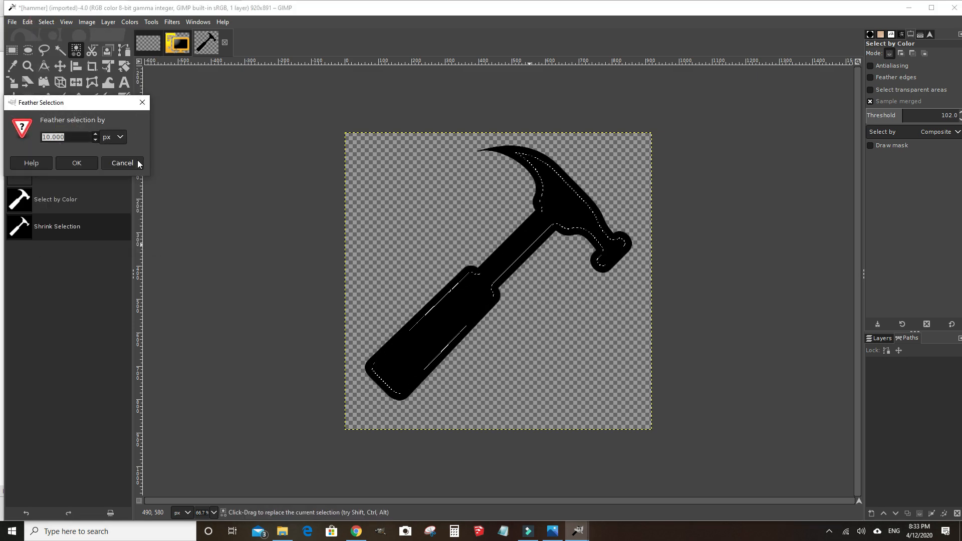
pyautogui.click(77, 163)
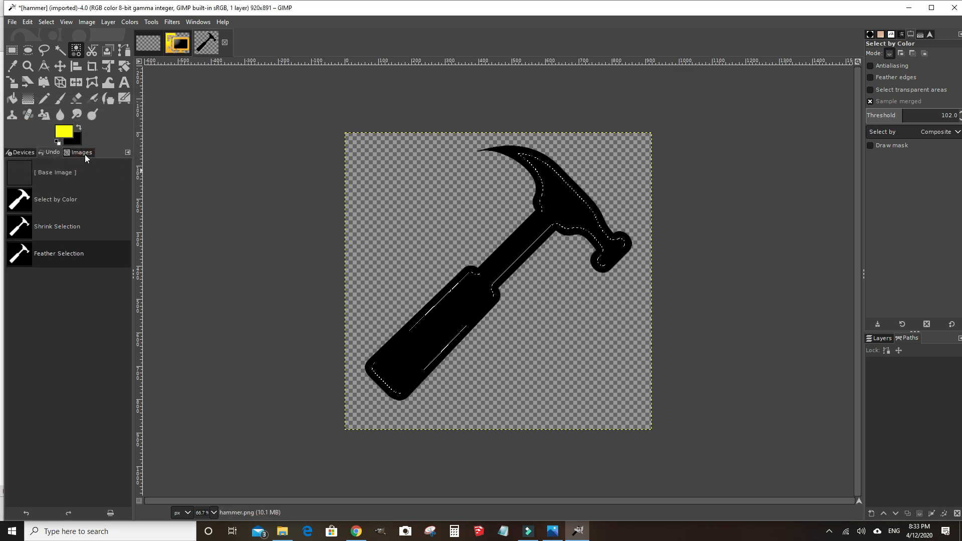
# Set the foreground color to orange fab423 and fill the feathered hammer selection with it
pyautogui.click(69, 132)
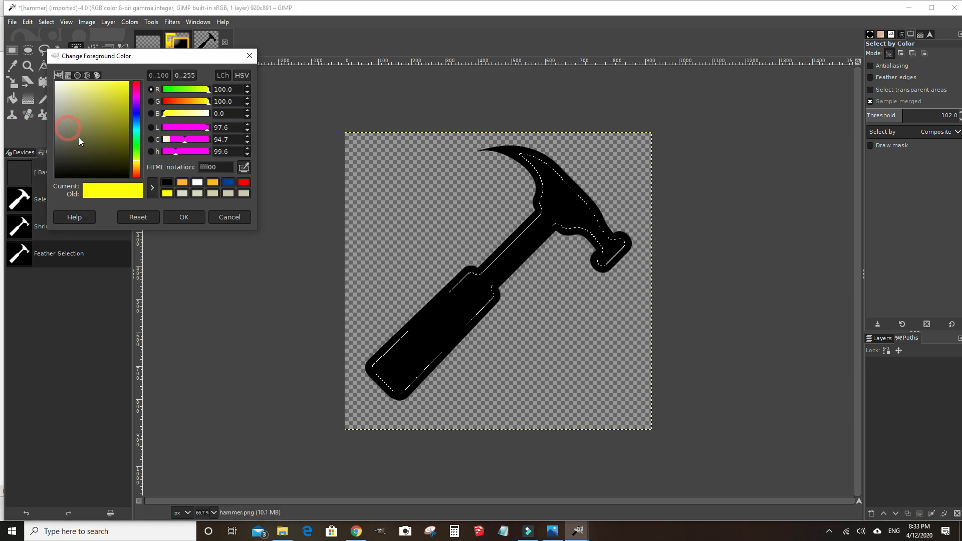
pyautogui.click(183, 183)
pyautogui.click(178, 219)
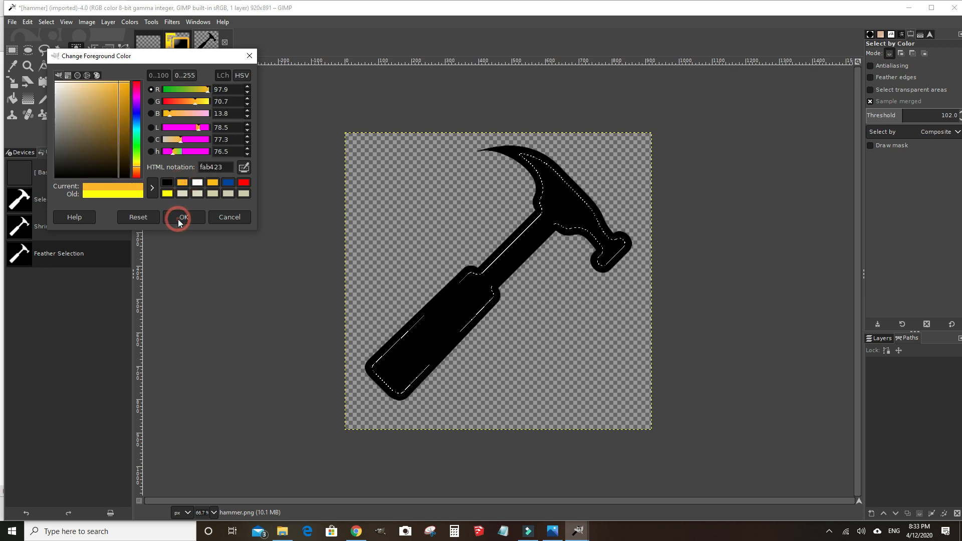
pyautogui.click(184, 219)
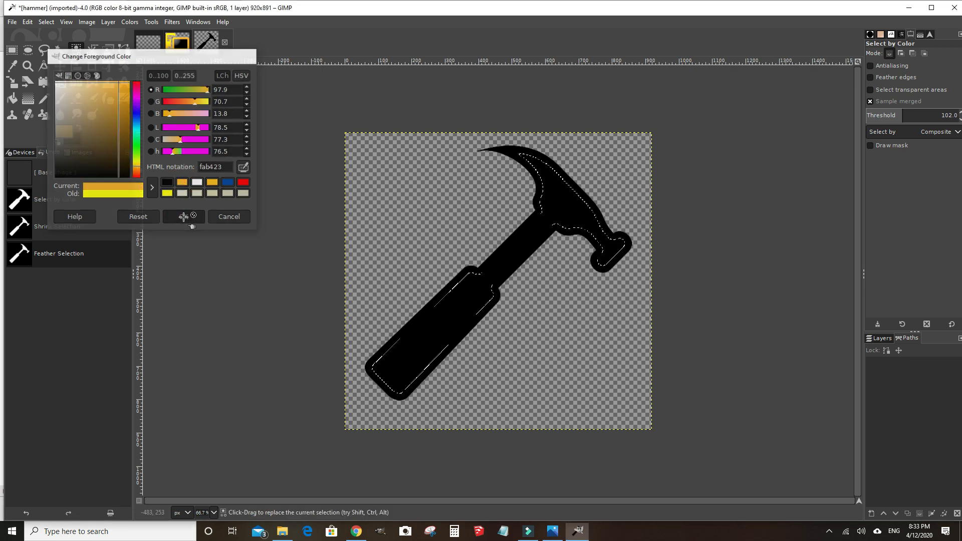
pyautogui.click(13, 99)
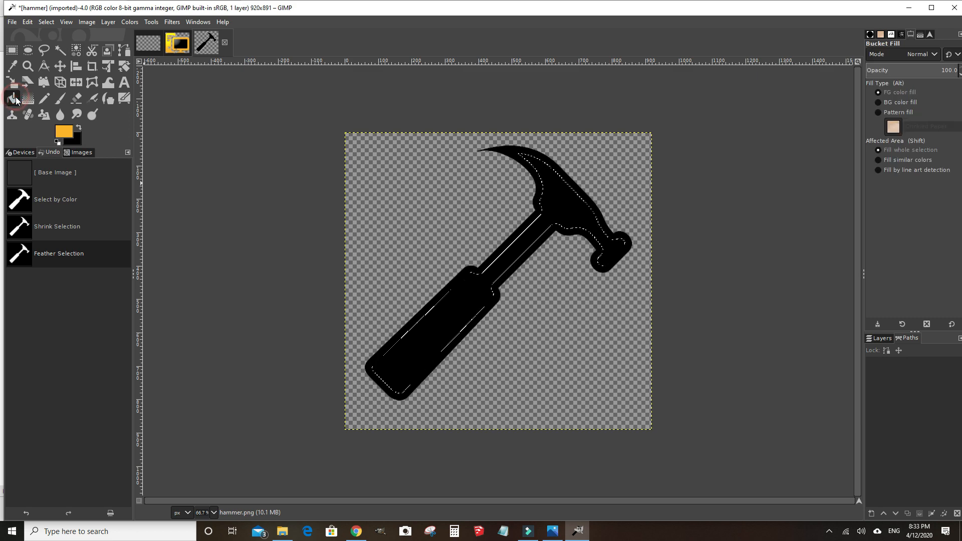
pyautogui.click(560, 204)
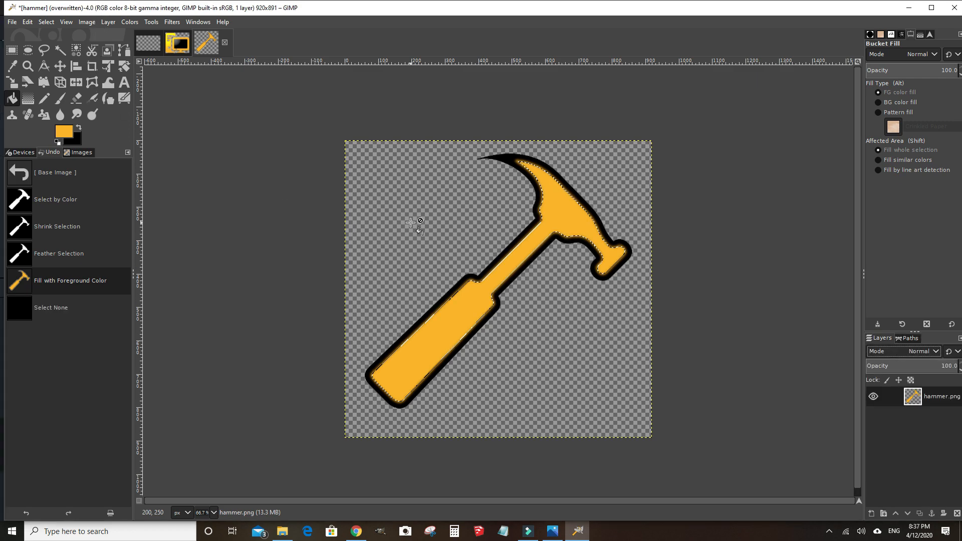
# Shrink the filled hammer's selection by another 20 px and feather it by 10 px
pyautogui.click(44, 22)
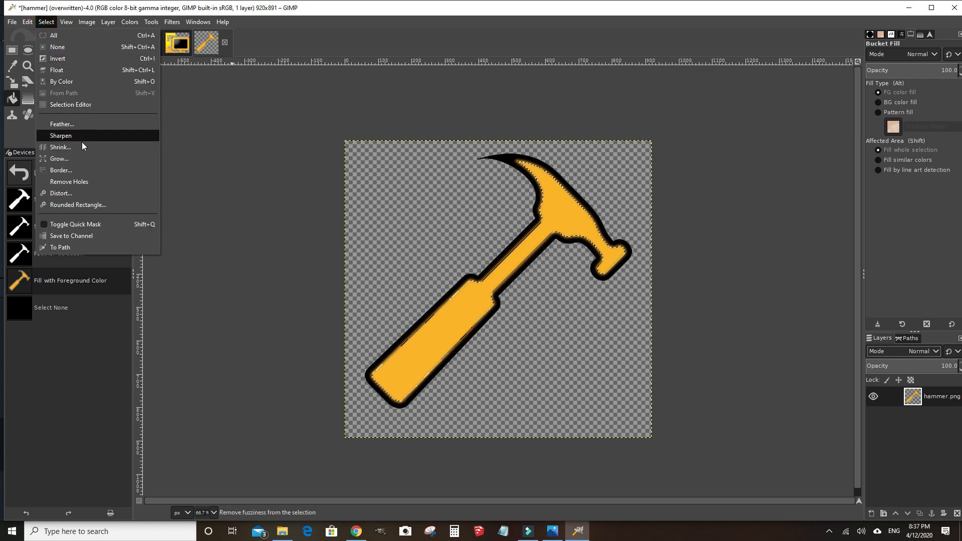
pyautogui.click(60, 147)
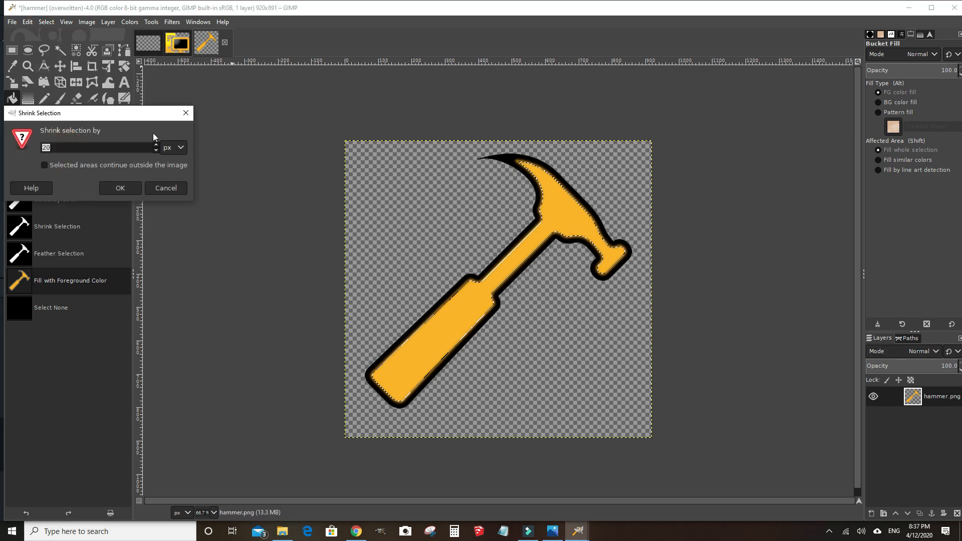
pyautogui.click(121, 188)
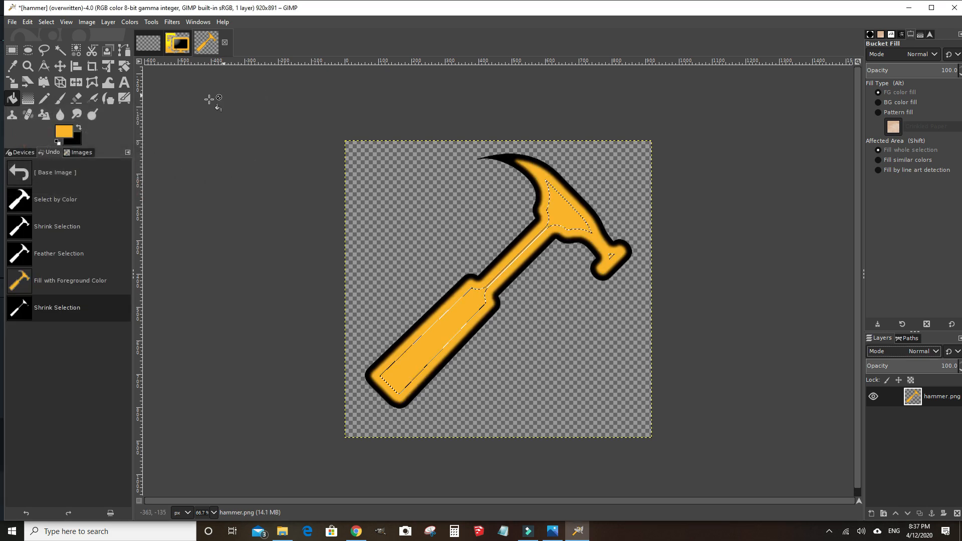
pyautogui.click(46, 22)
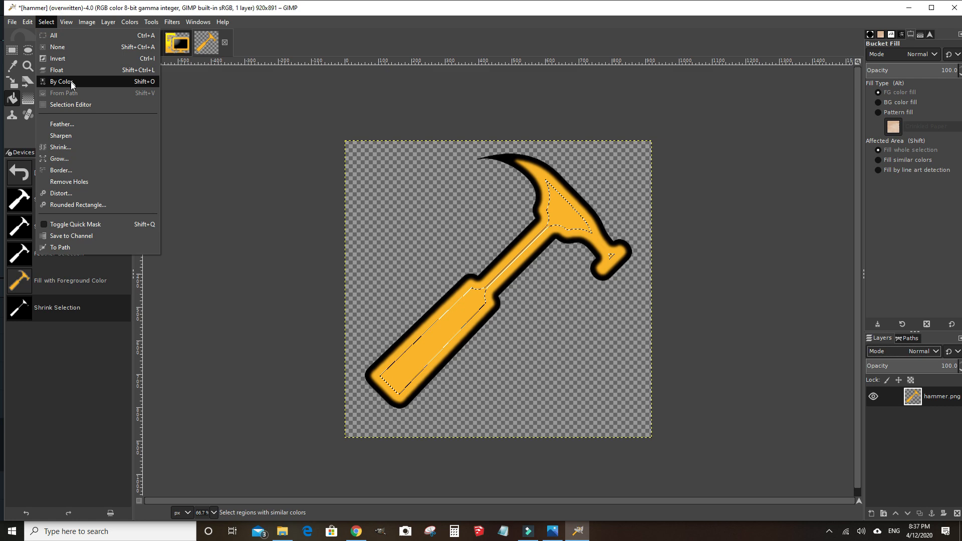
pyautogui.click(72, 128)
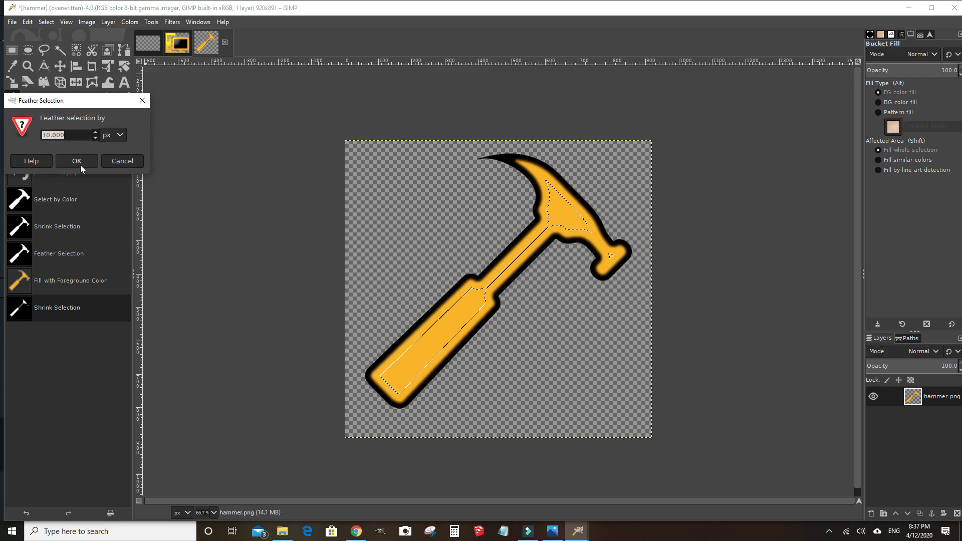
pyautogui.click(79, 163)
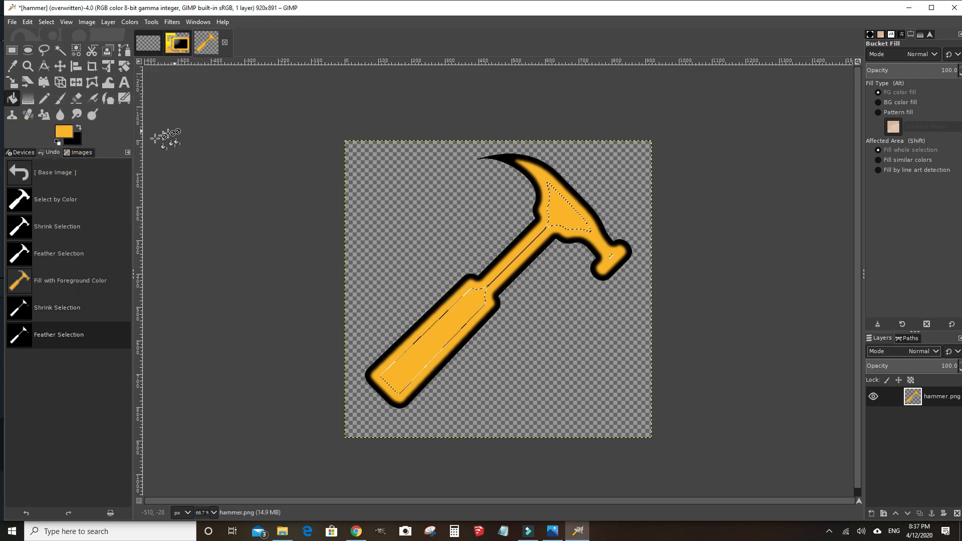
# Set the foreground color to yellow ffff00 and switch to the Gradient tool
pyautogui.click(64, 131)
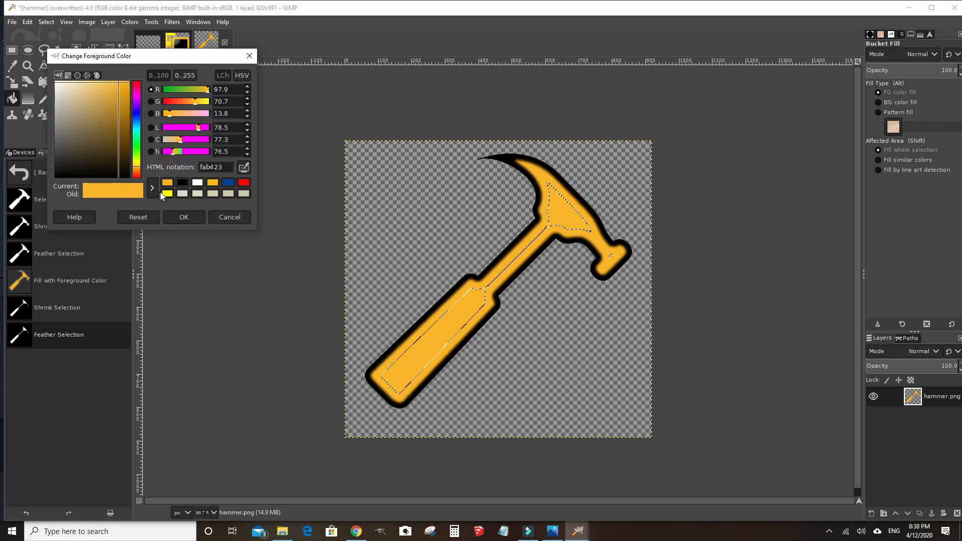
pyautogui.click(167, 194)
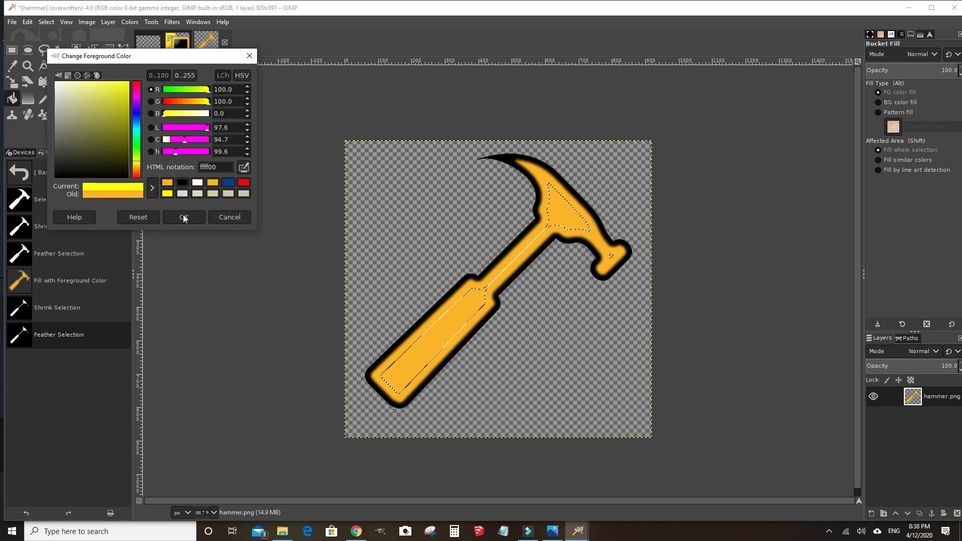
pyautogui.click(184, 218)
pyautogui.click(184, 218)
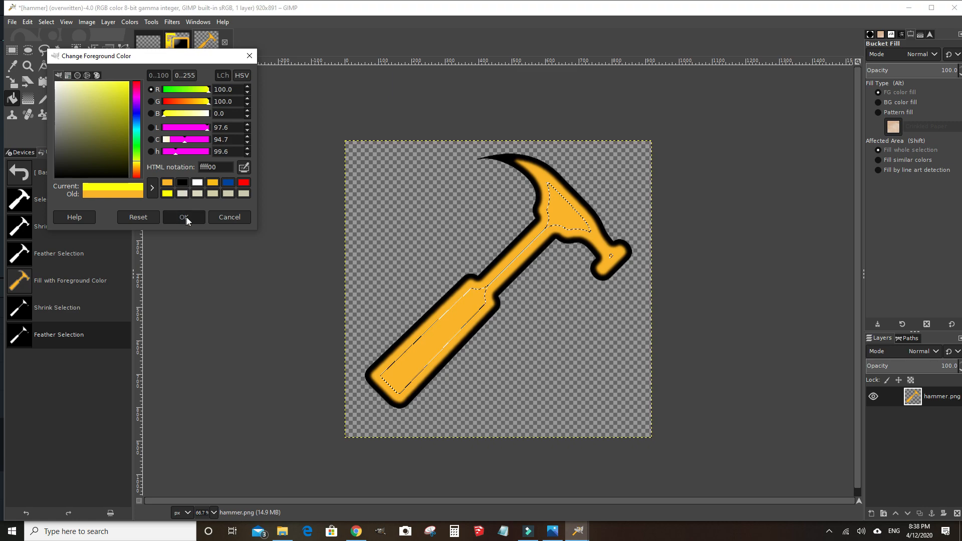
pyautogui.click(30, 101)
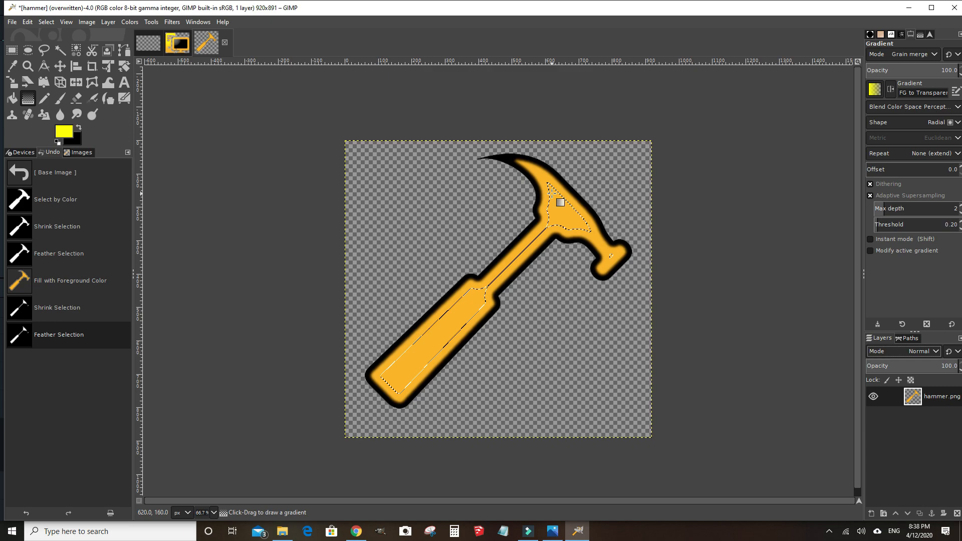
pyautogui.moveTo(551, 194); pyautogui.dragTo(425, 318)
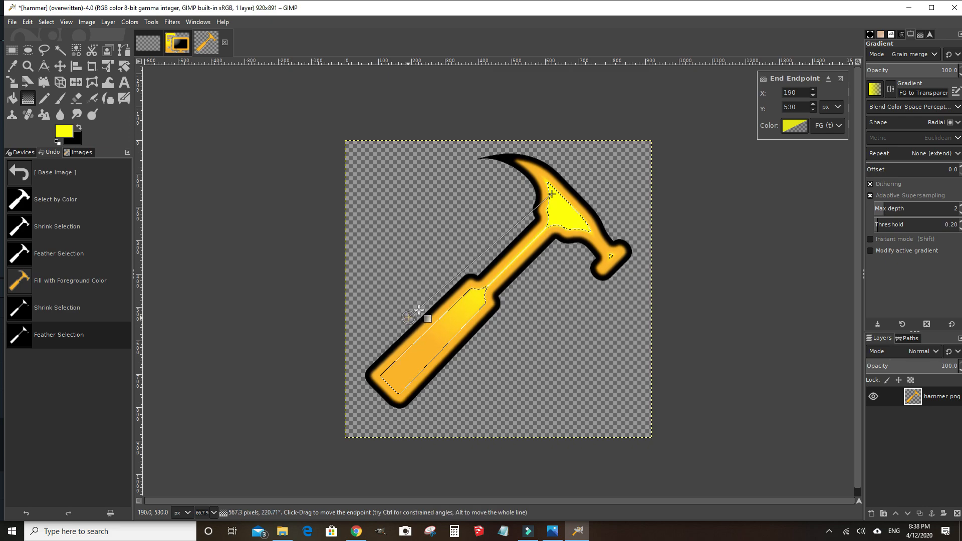
pyautogui.press('Escape')
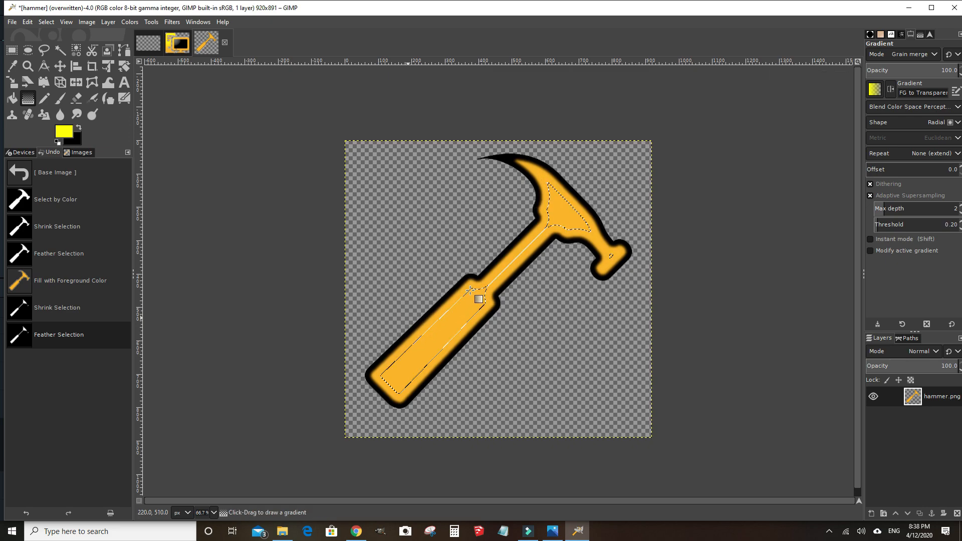
pyautogui.moveTo(470, 291); pyautogui.dragTo(551, 218)
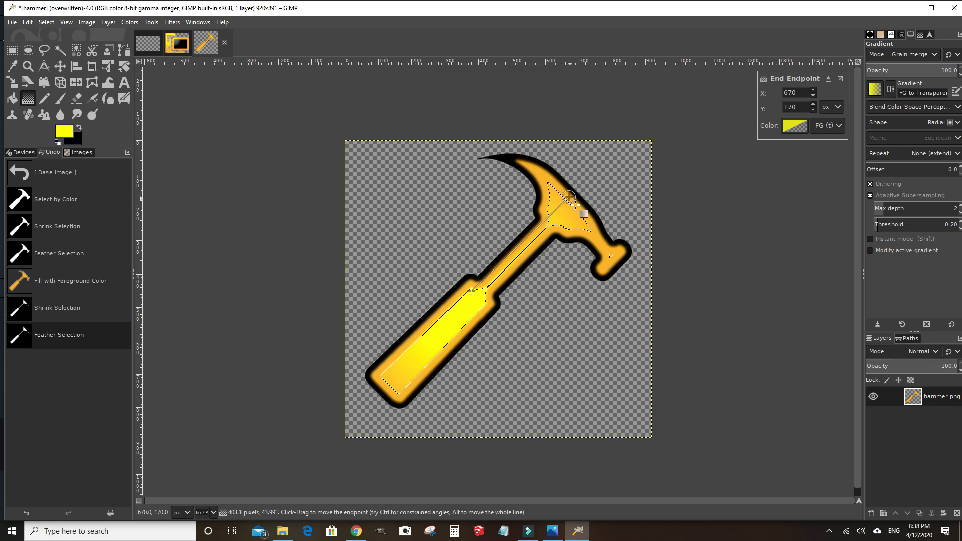
pyautogui.press('Return')
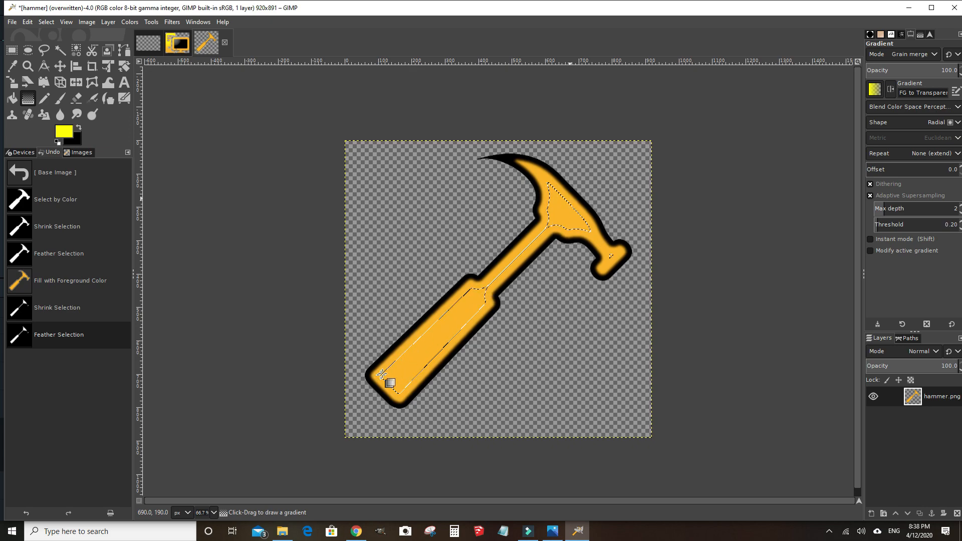
# Apply radial yellow-to-transparent gradients inside the selection, about 92 px long mid-handle and about 94 px long on the hammer head
pyautogui.moveTo(425, 334); pyautogui.dragTo(447, 310)
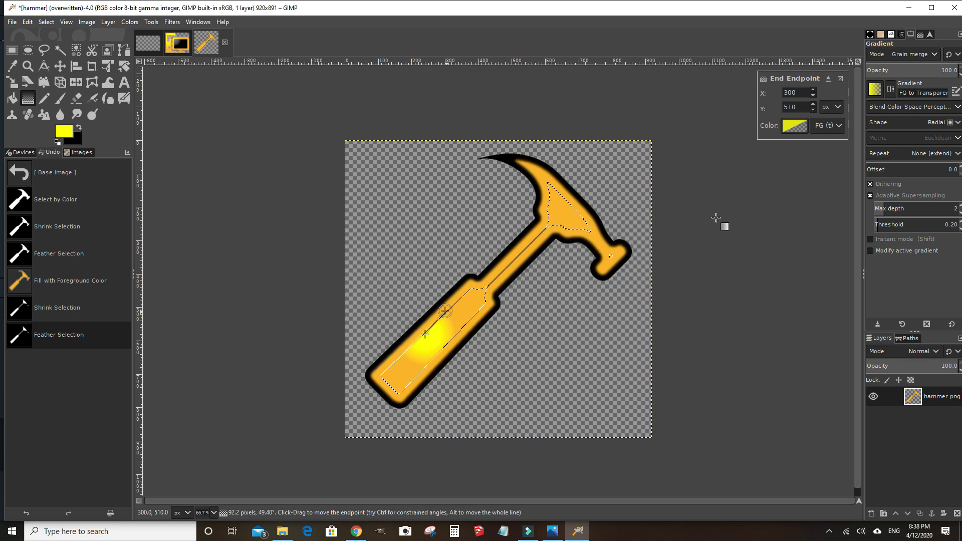
pyautogui.press('Return')
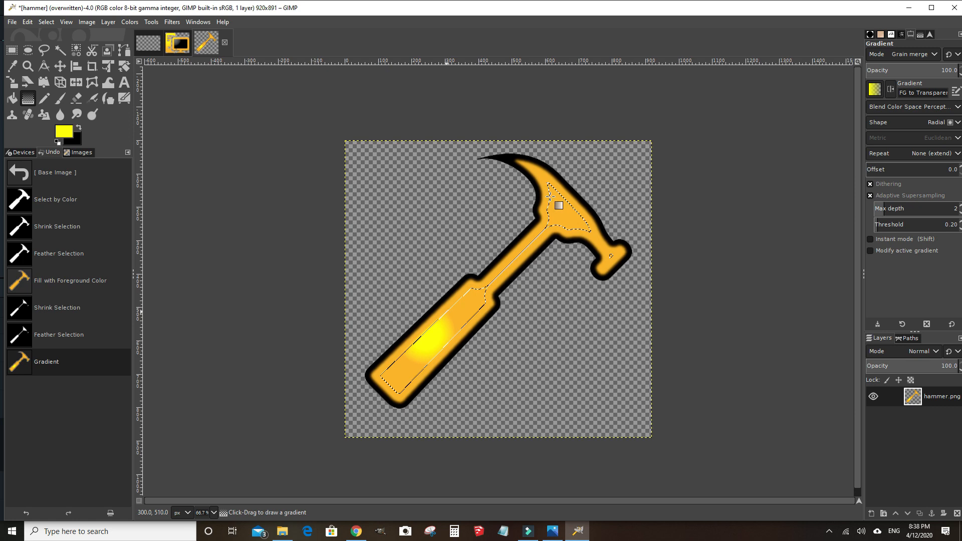
pyautogui.moveTo(550, 196); pyautogui.dragTo(579, 215)
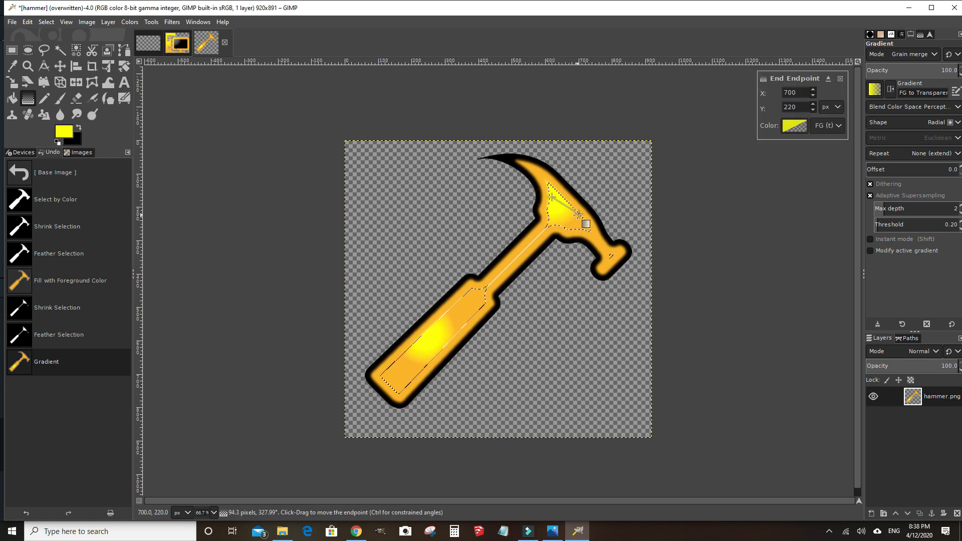
pyautogui.press('Return')
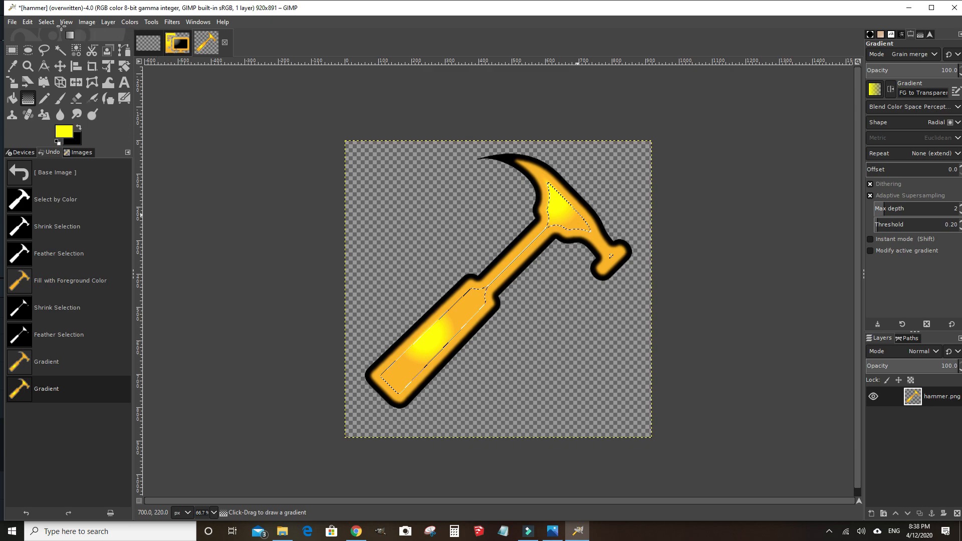
# Clear the selection and overwrite hammer.png with the shaded artwork
pyautogui.click(45, 22)
pyautogui.click(56, 47)
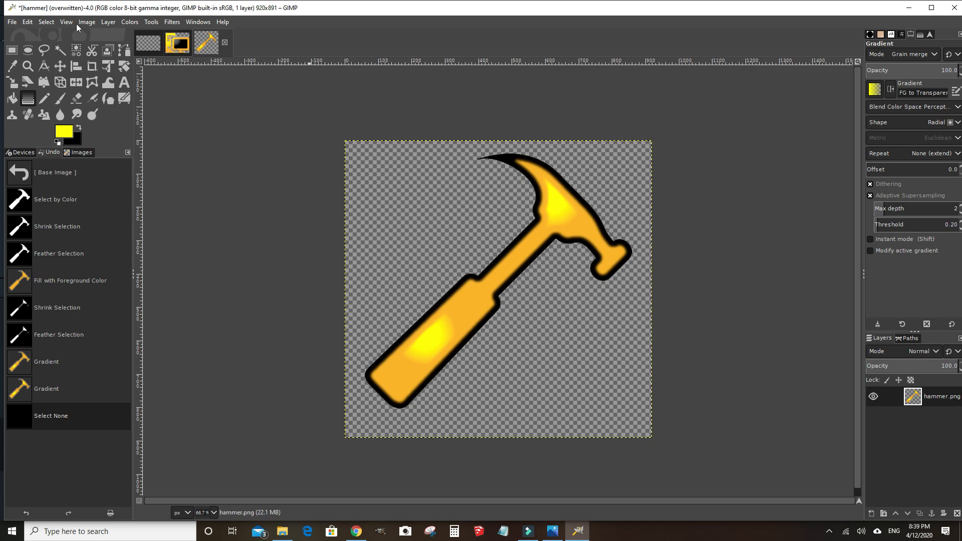
pyautogui.click(13, 22)
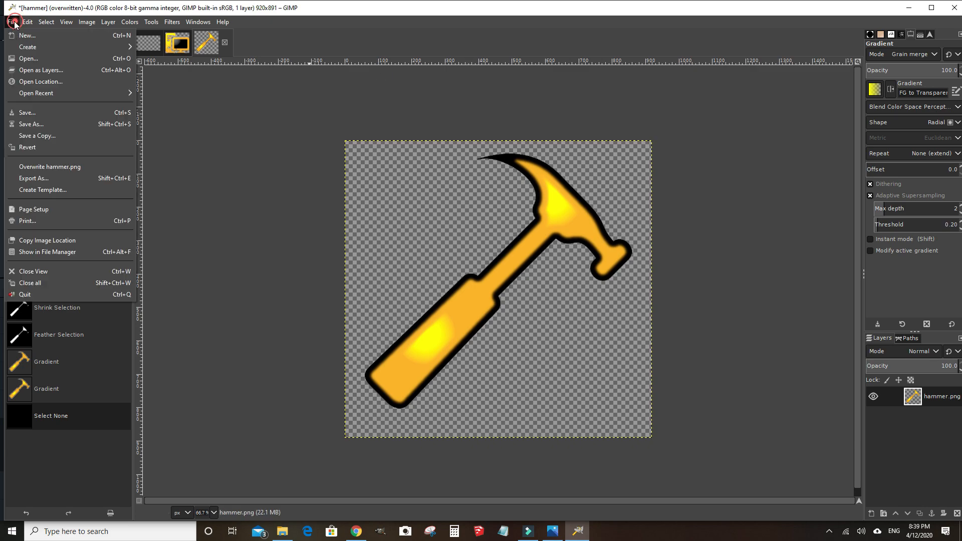
pyautogui.click(67, 167)
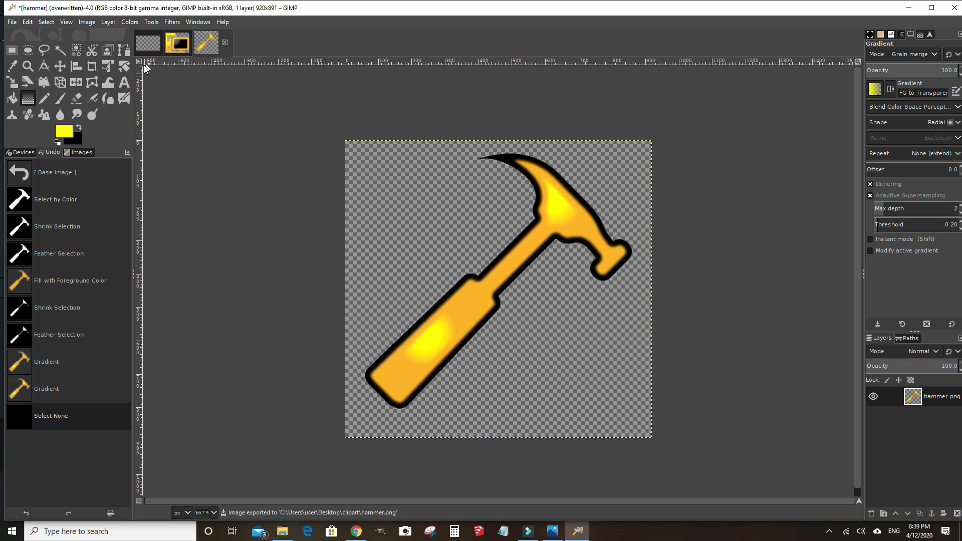
# Open wrench.jpg from the clipart folder
pyautogui.click(15, 22)
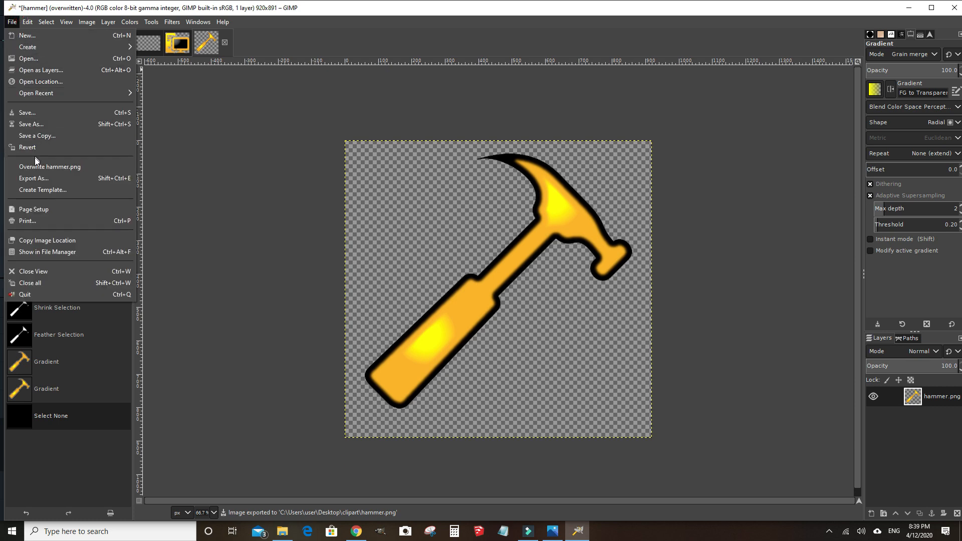
pyautogui.click(28, 59)
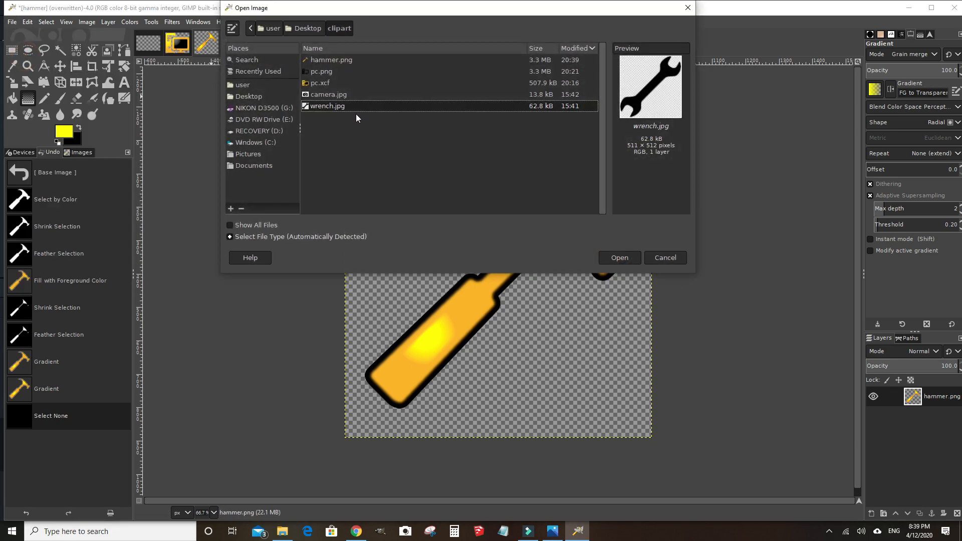
pyautogui.click(332, 106)
pyautogui.click(631, 258)
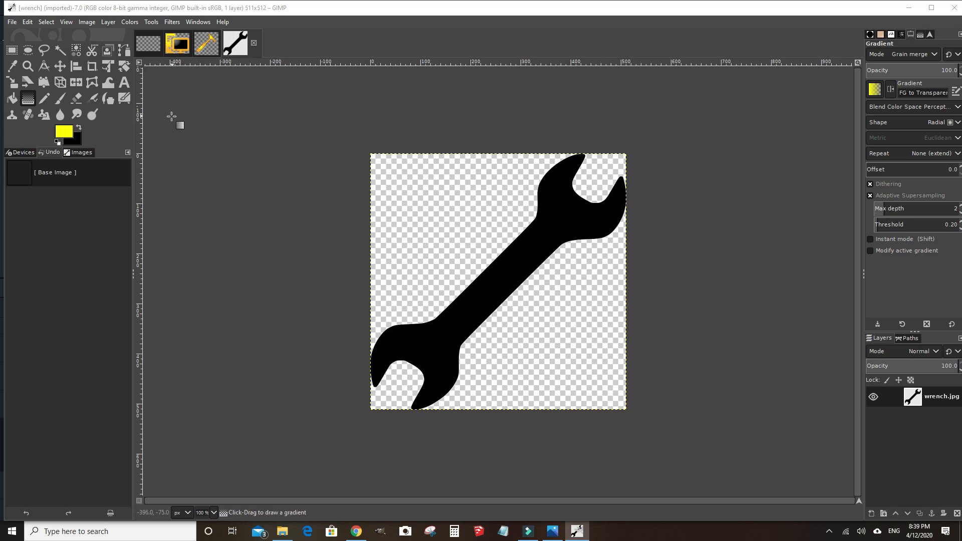
# Select the black wrench by color and add an alpha channel to the wrench.jpg layer
pyautogui.click(77, 50)
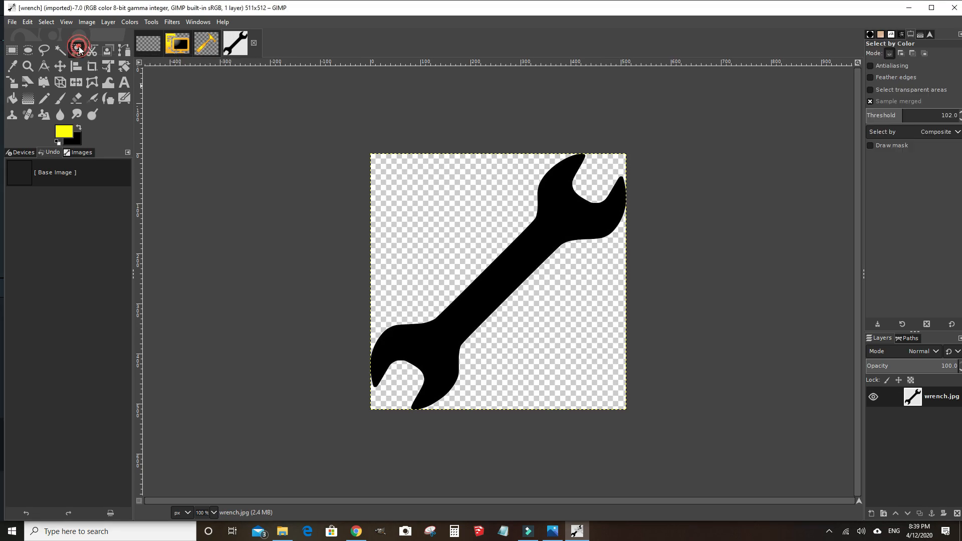
pyautogui.click(564, 230)
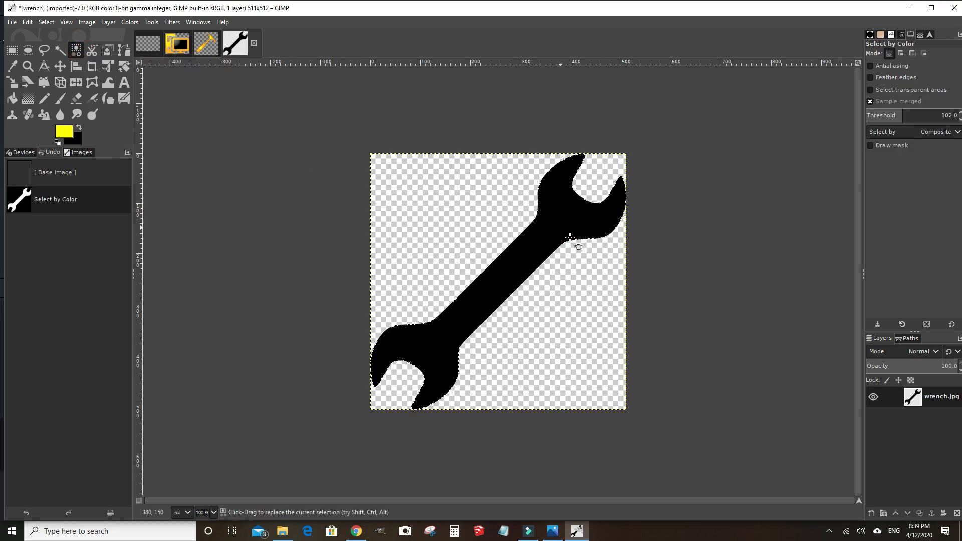
pyautogui.rightClick(584, 317)
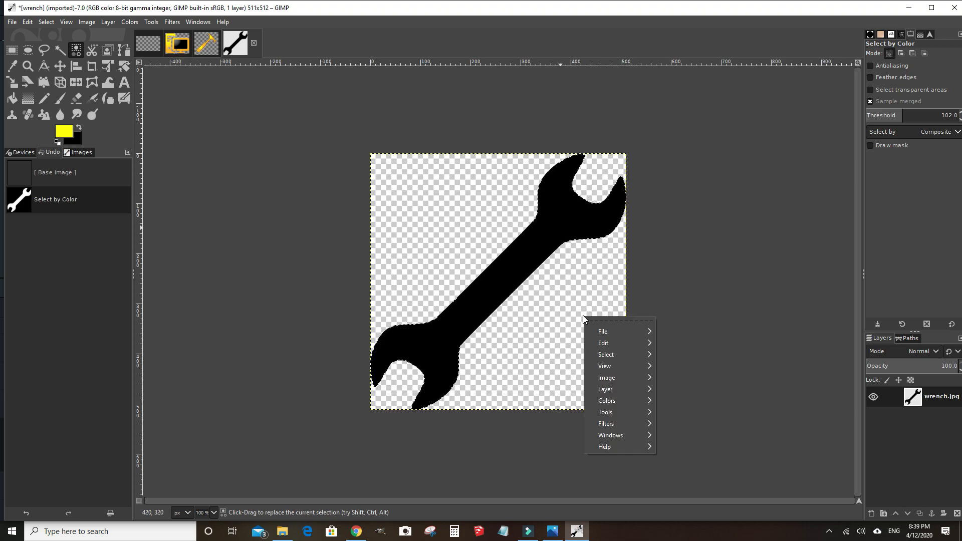
pyautogui.moveTo(606, 396)
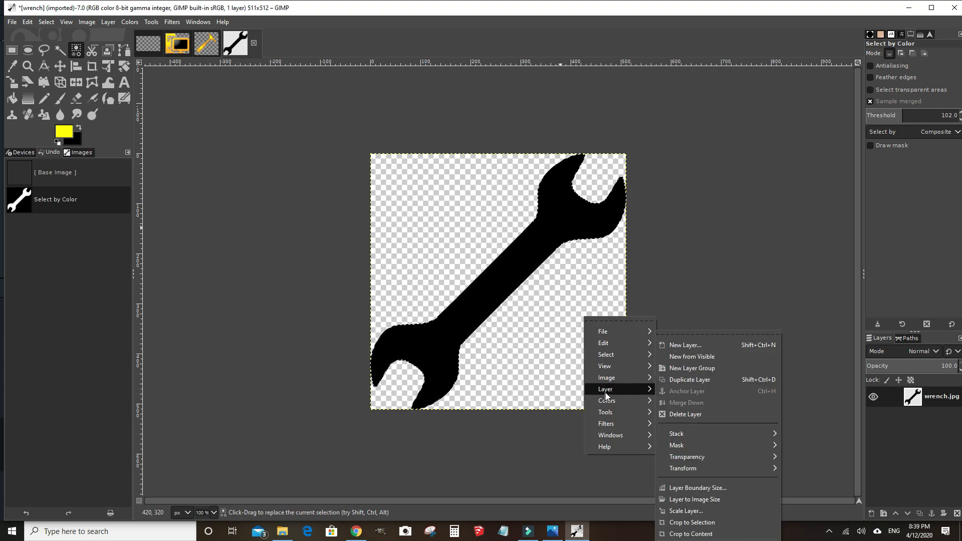
pyautogui.moveTo(702, 462)
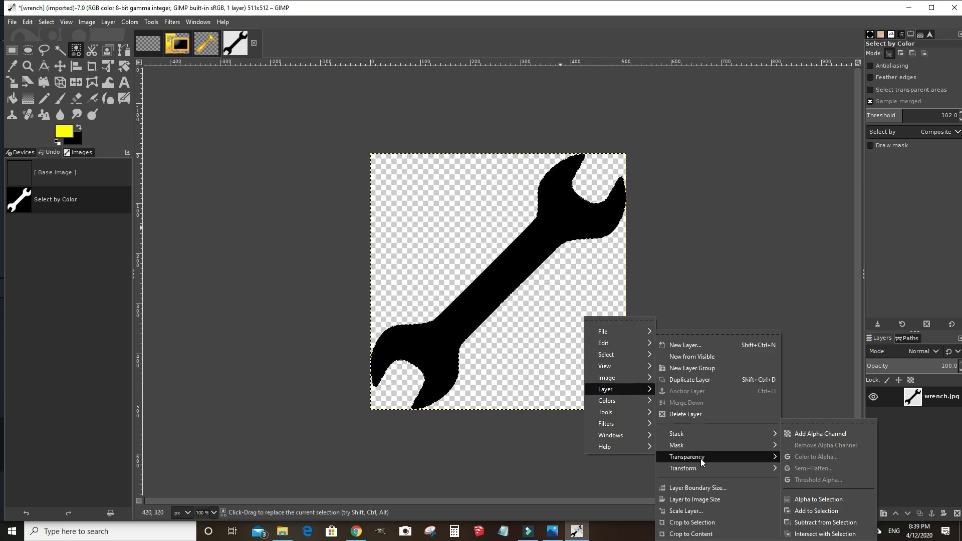
pyautogui.click(800, 434)
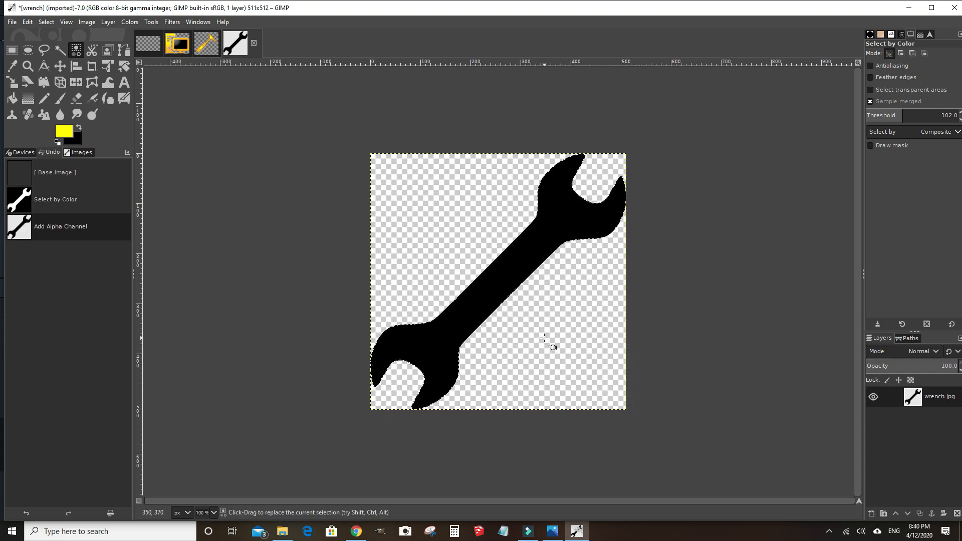
pyautogui.press('Delete')
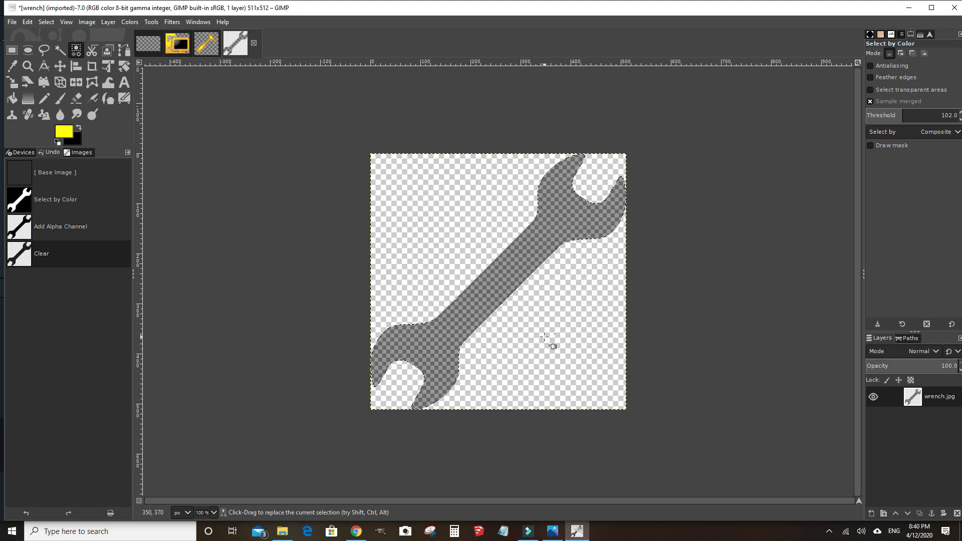
pyautogui.press('ctrl')
pyautogui.hotkey('ctrl', 'z')
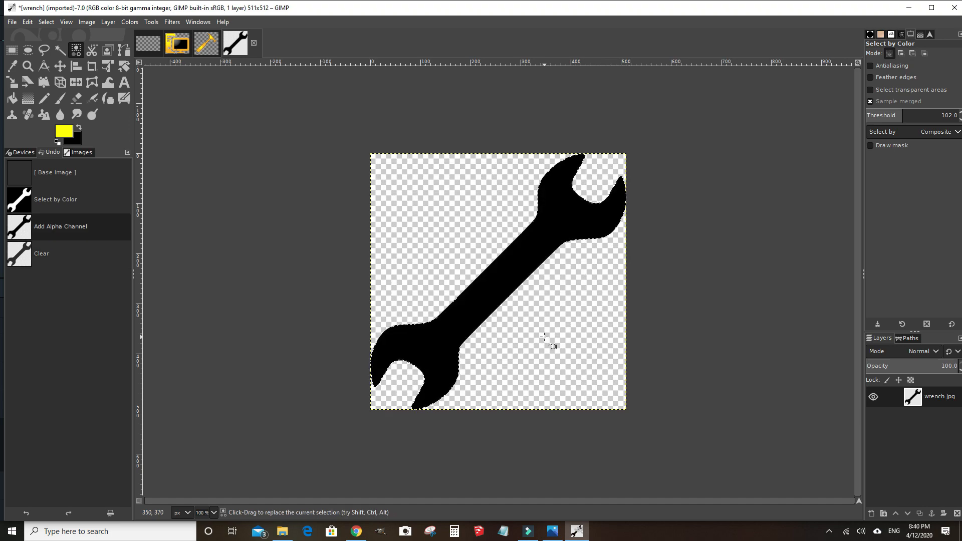
# Invert the selection and clear the background around the wrench to transparency
pyautogui.press('ctrl')
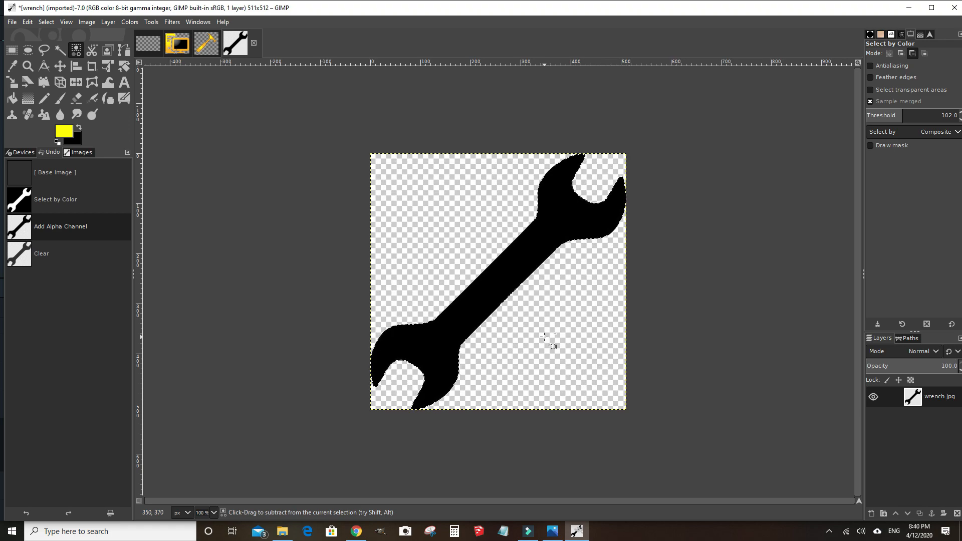
pyautogui.hotkey('ctrl', 'i')
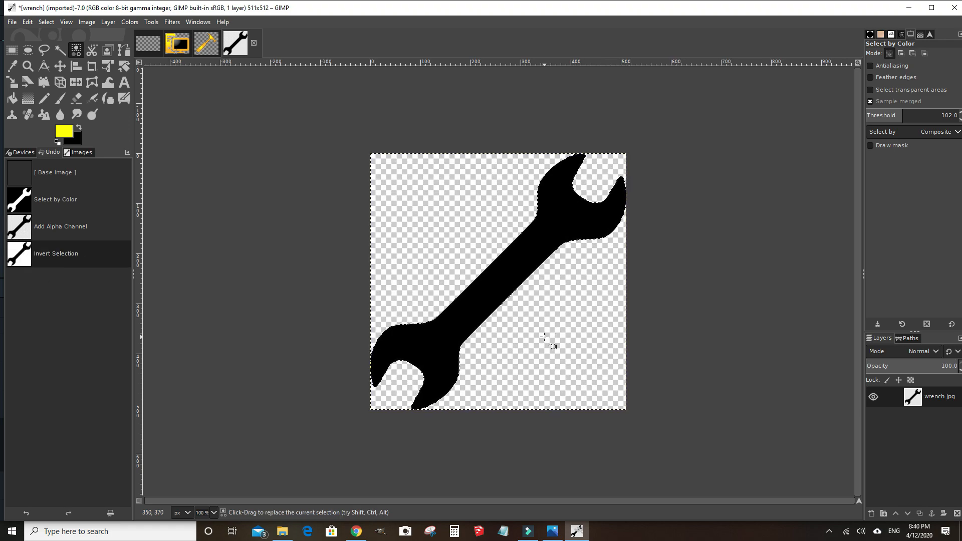
pyautogui.press('Delete')
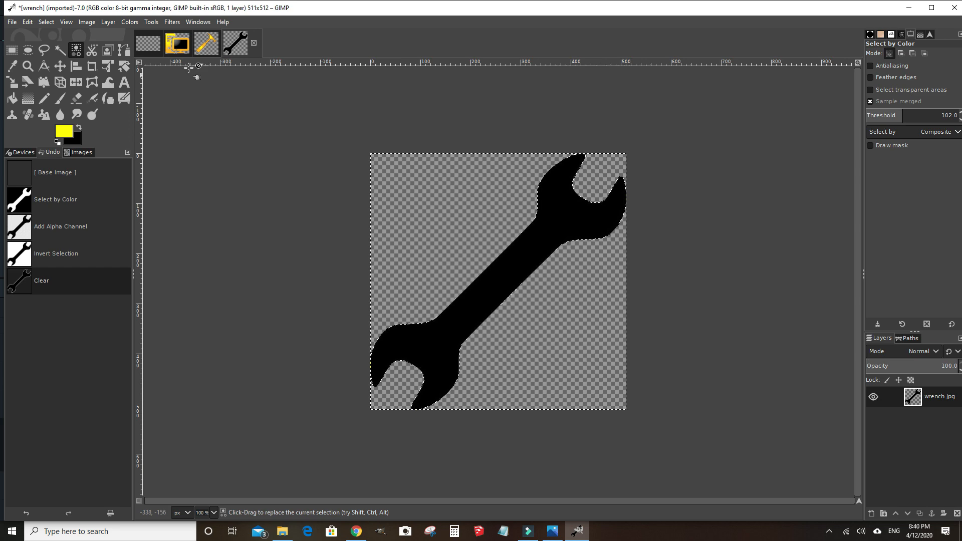
pyautogui.click(45, 22)
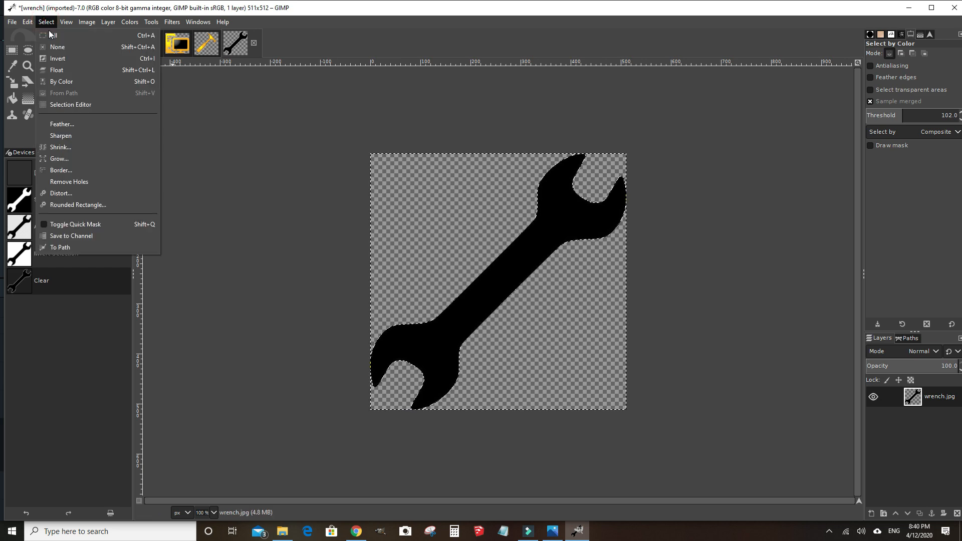
pyautogui.click(70, 149)
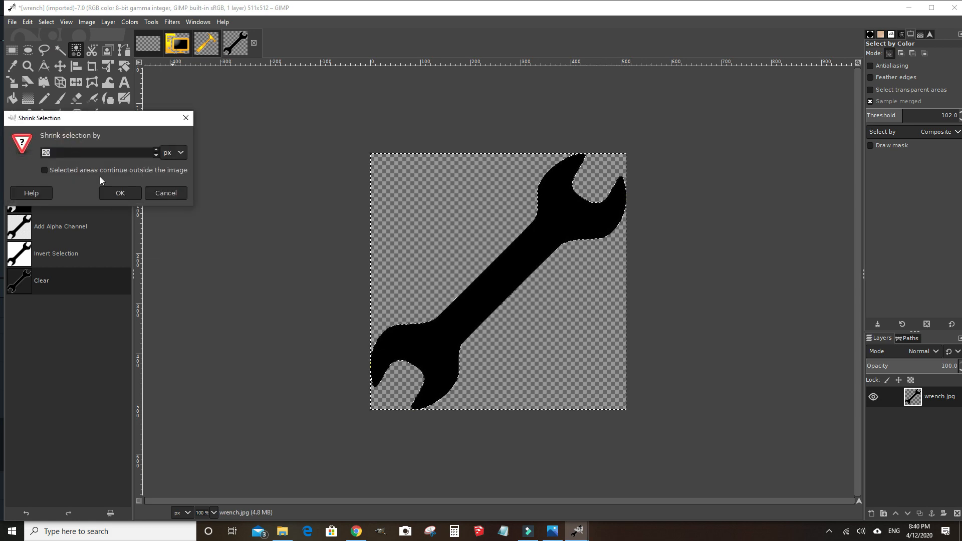
pyautogui.click(121, 194)
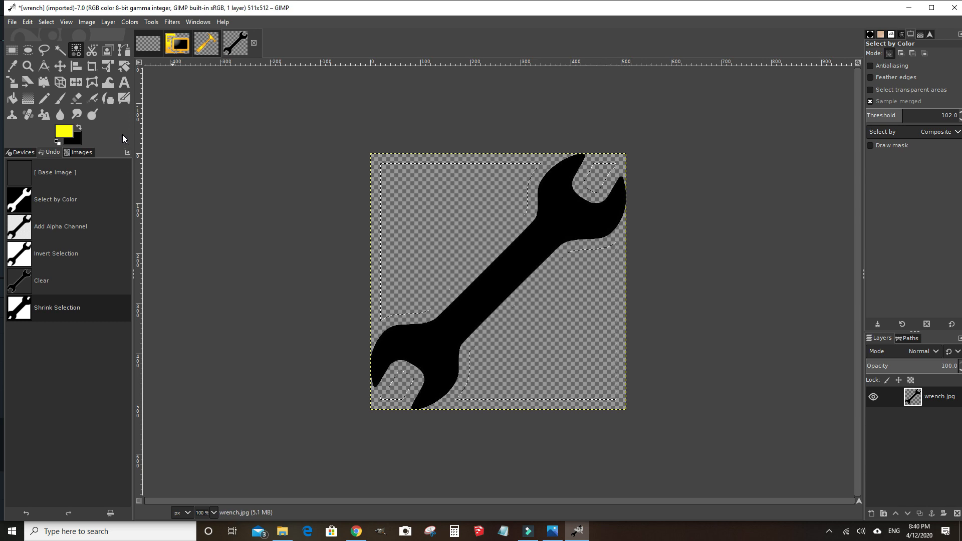
pyautogui.hotkey('ctrl', 'z')
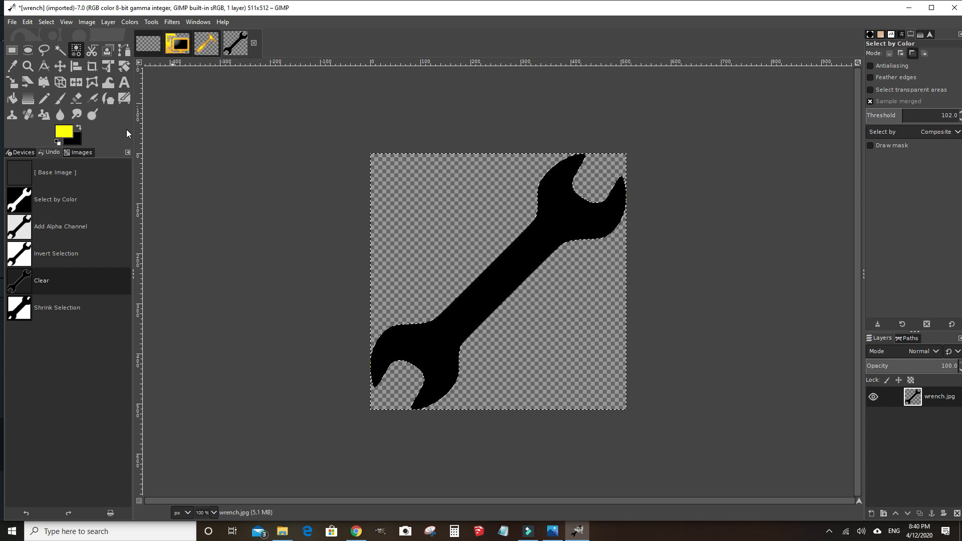
# Invert the selection so that it covers the black wrench shape
pyautogui.hotkey('ctrl', 'i')
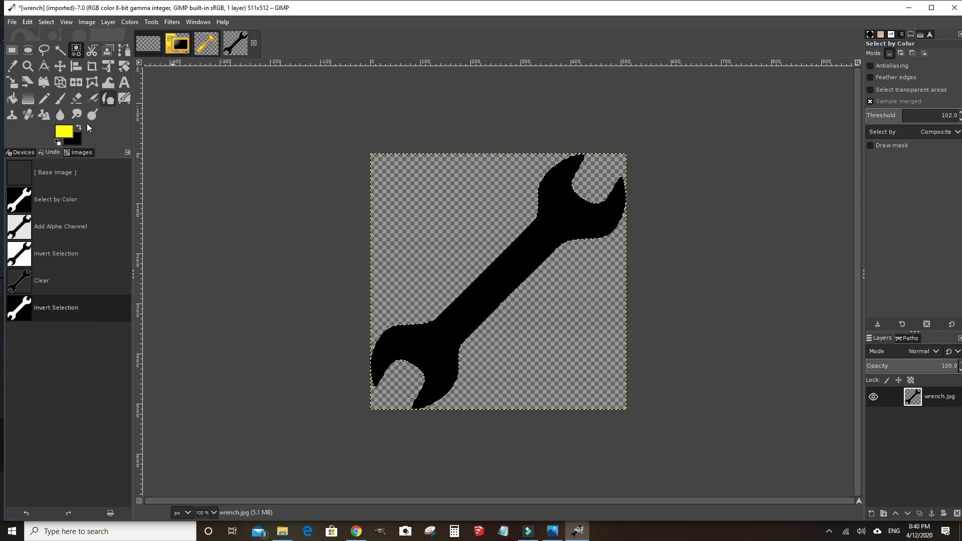
pyautogui.click(46, 22)
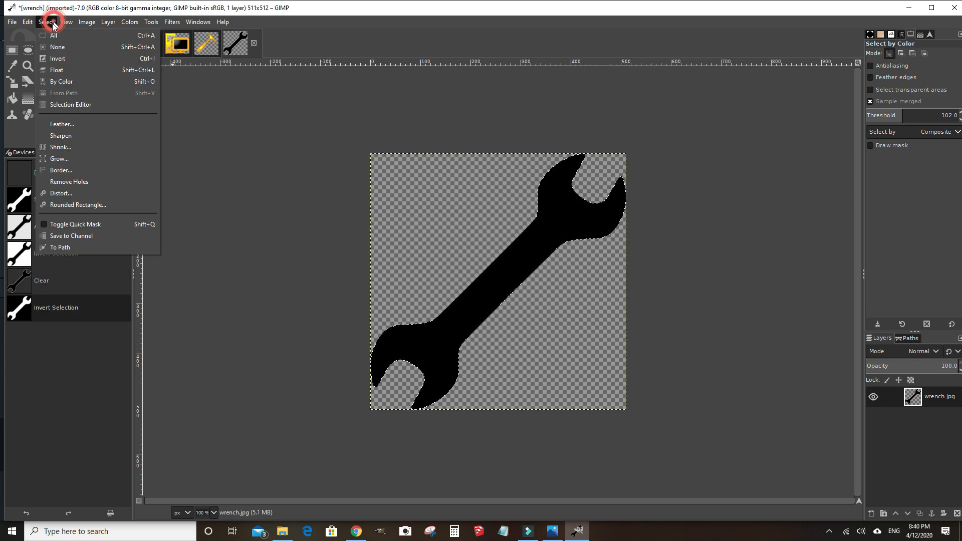
pyautogui.click(62, 149)
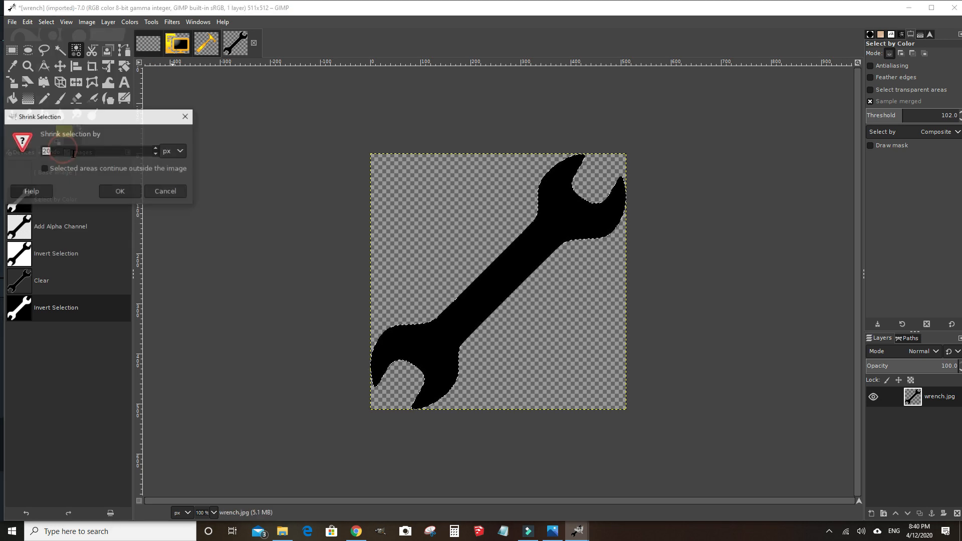
pyautogui.click(134, 192)
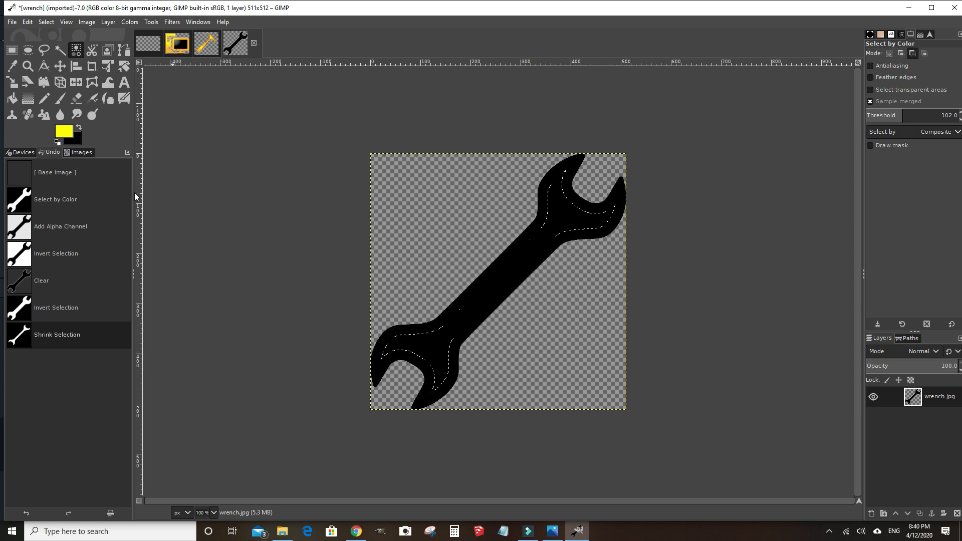
pyautogui.hotkey('ctrl', 'z')
# Shrink the wrench selection by 10 px and feather it by 5 px
pyautogui.click(45, 22)
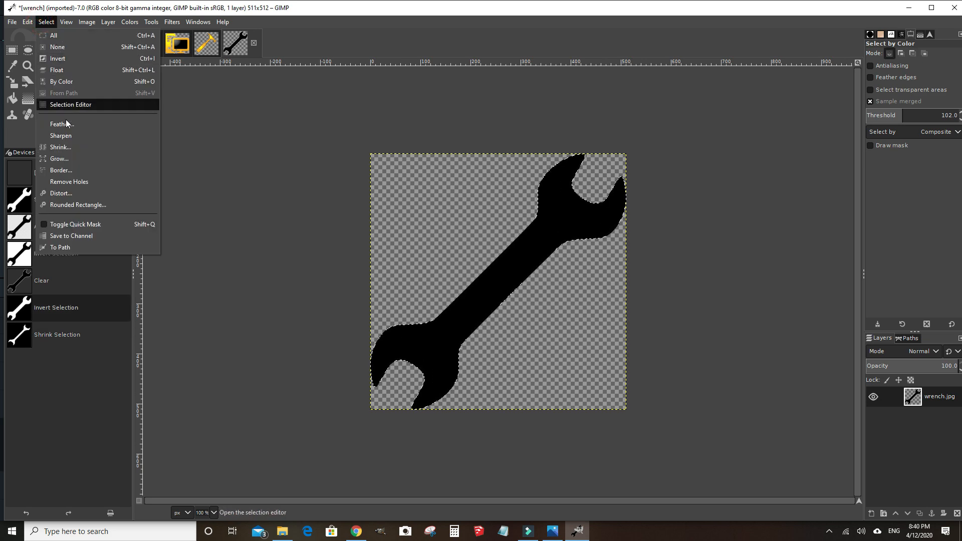
pyautogui.click(62, 147)
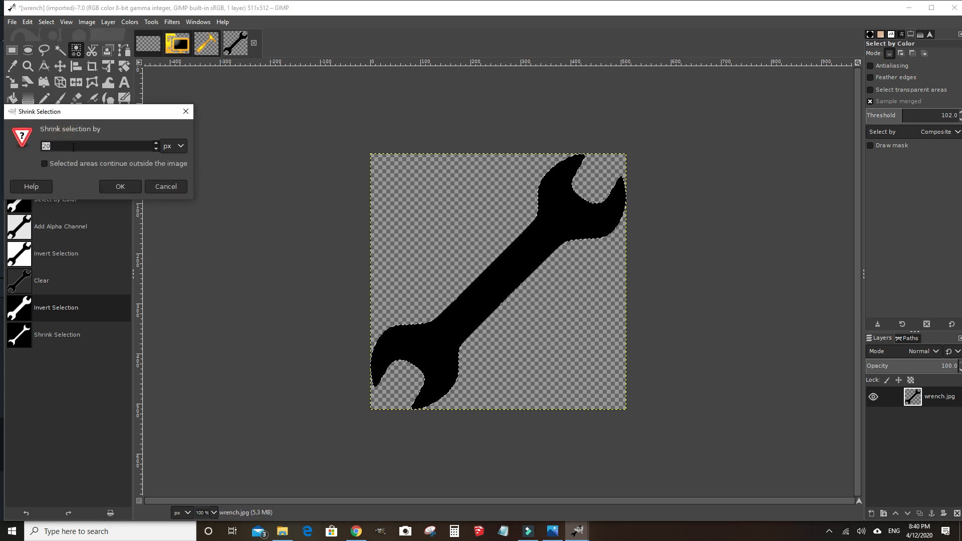
pyautogui.write('10')
pyautogui.press('Return')
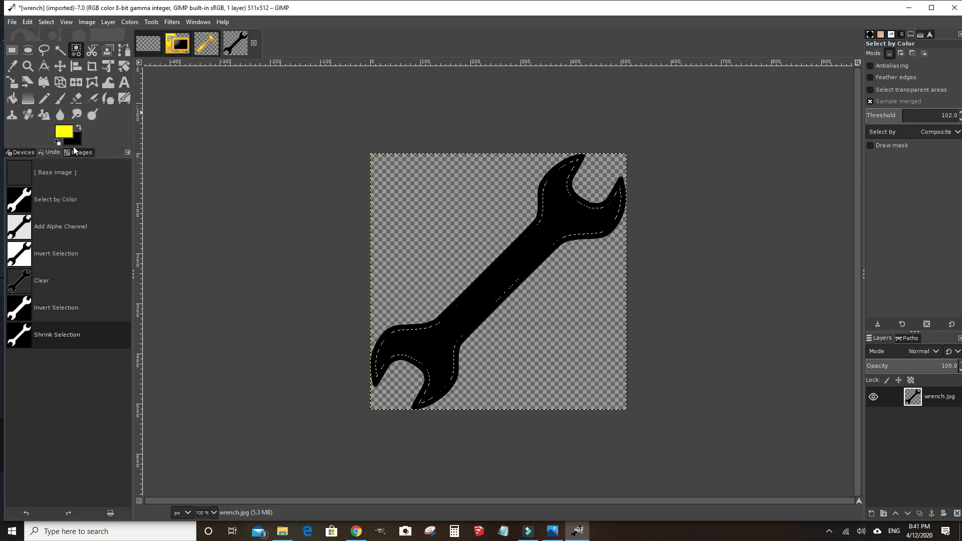
pyautogui.click(46, 22)
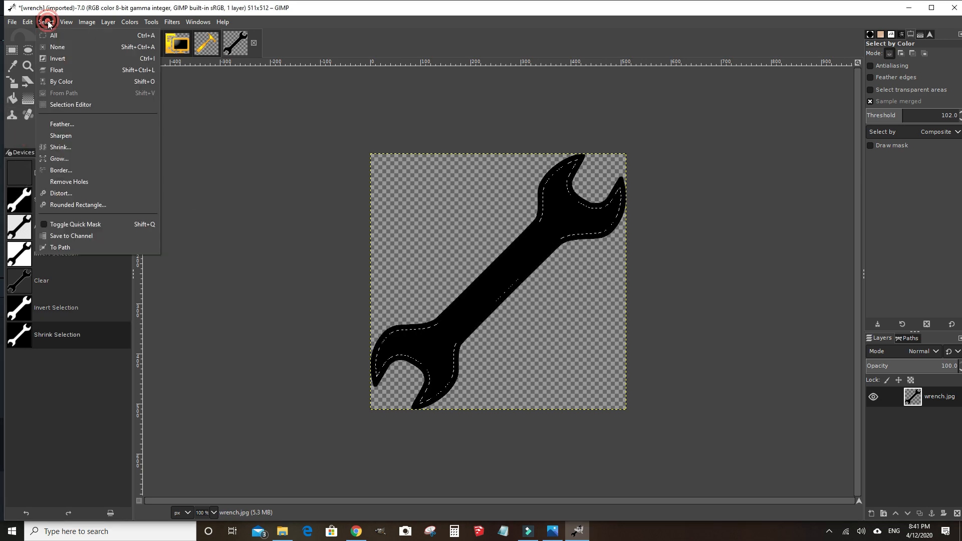
pyautogui.click(63, 123)
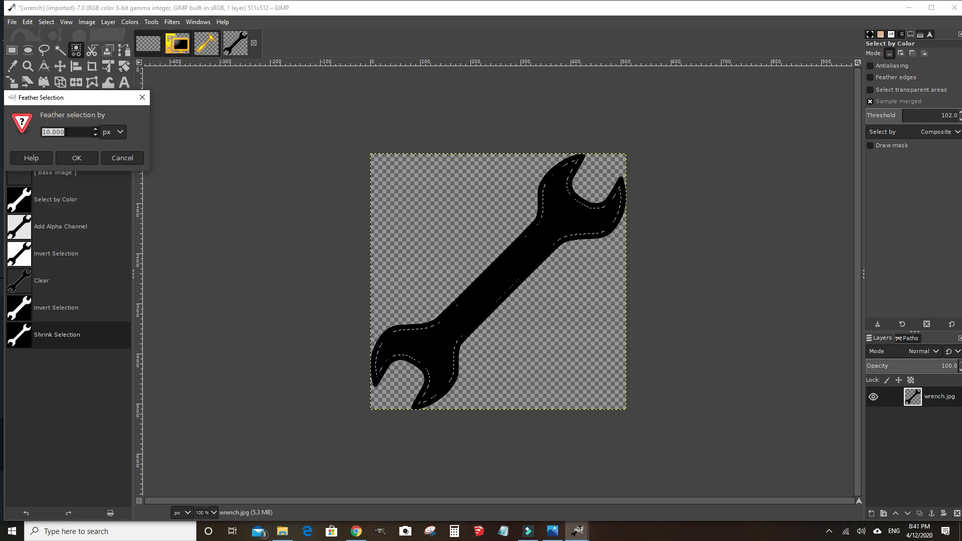
pyautogui.write('5')
pyautogui.click(77, 158)
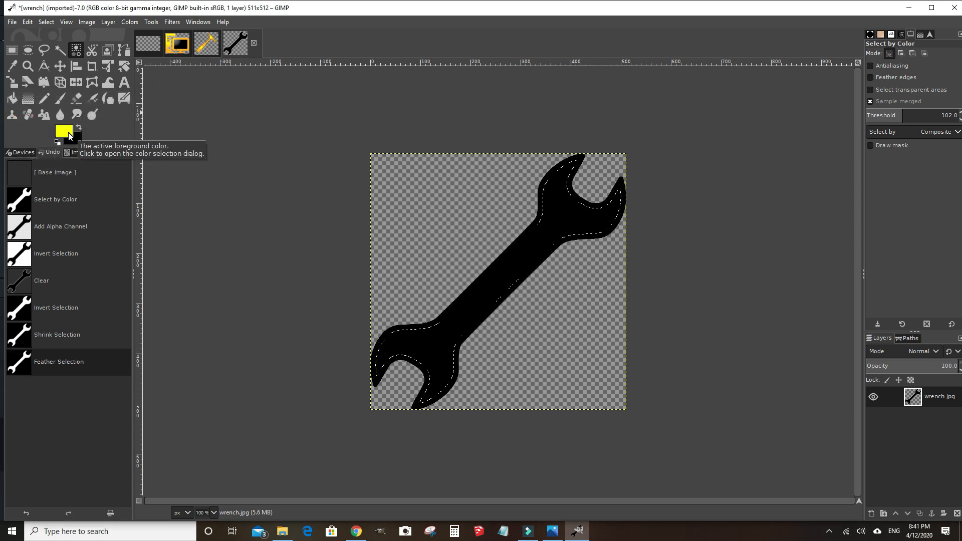
# Set the foreground color to orange fab423 and fill the feathered wrench selection with it
pyautogui.click(64, 132)
pyautogui.click(182, 184)
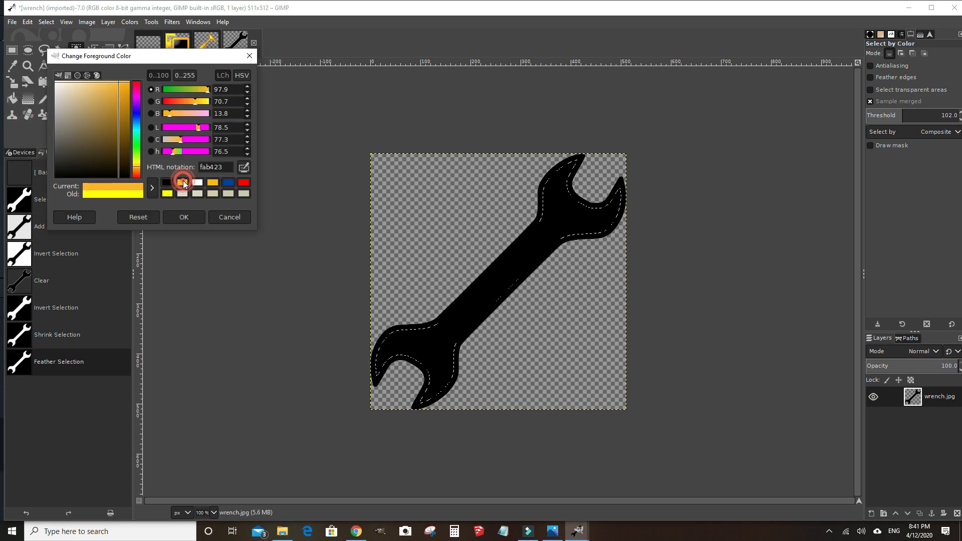
pyautogui.click(191, 217)
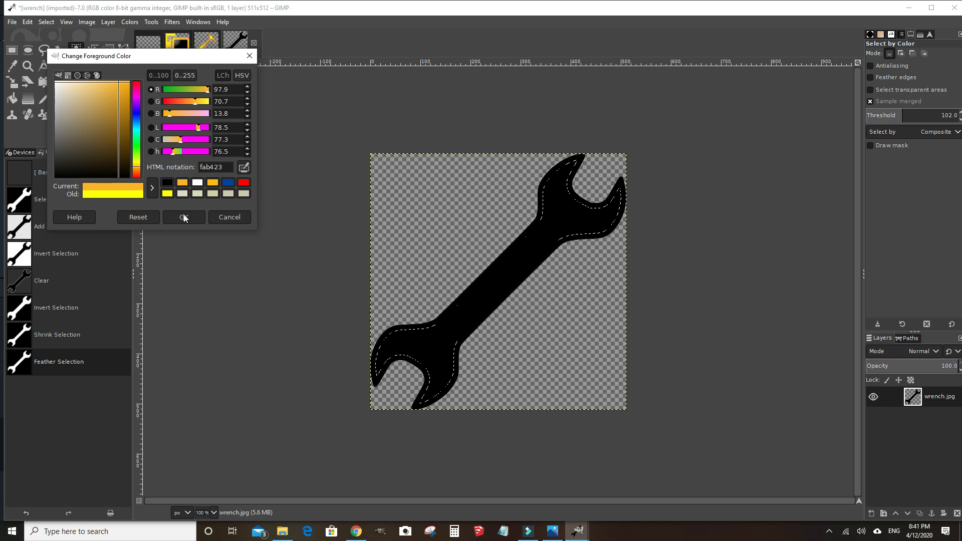
pyautogui.click(184, 218)
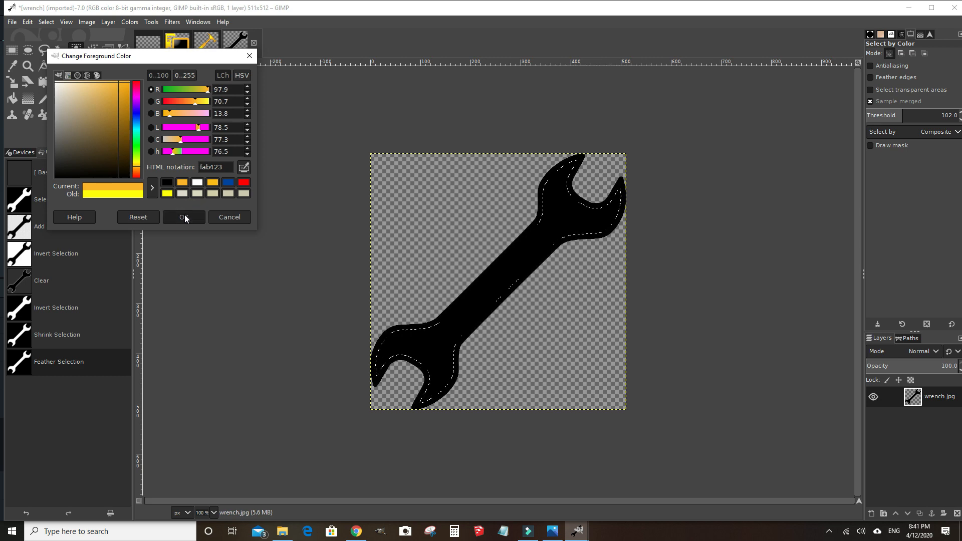
pyautogui.click(12, 99)
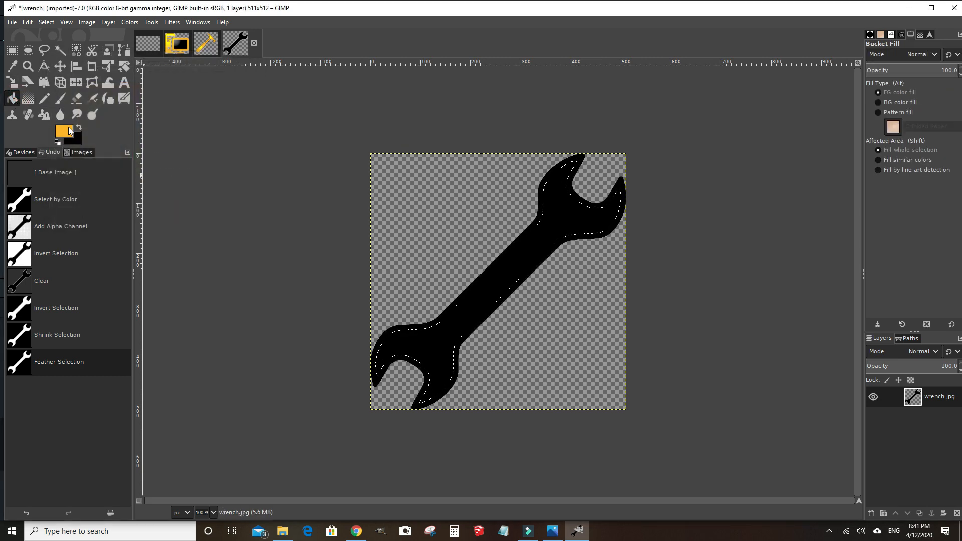
pyautogui.click(489, 278)
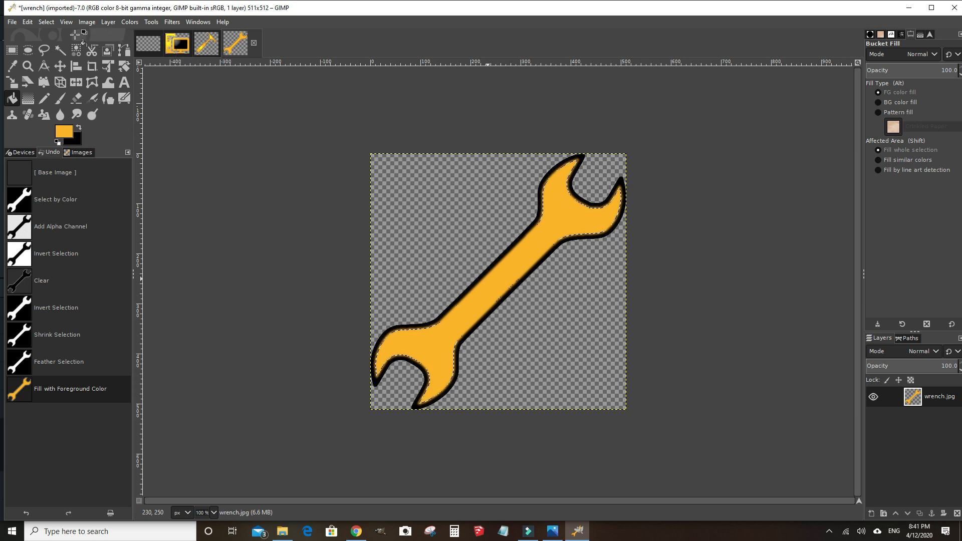
# Shrink the wrench selection by another 10 px and feather it by 5 px
pyautogui.click(46, 22)
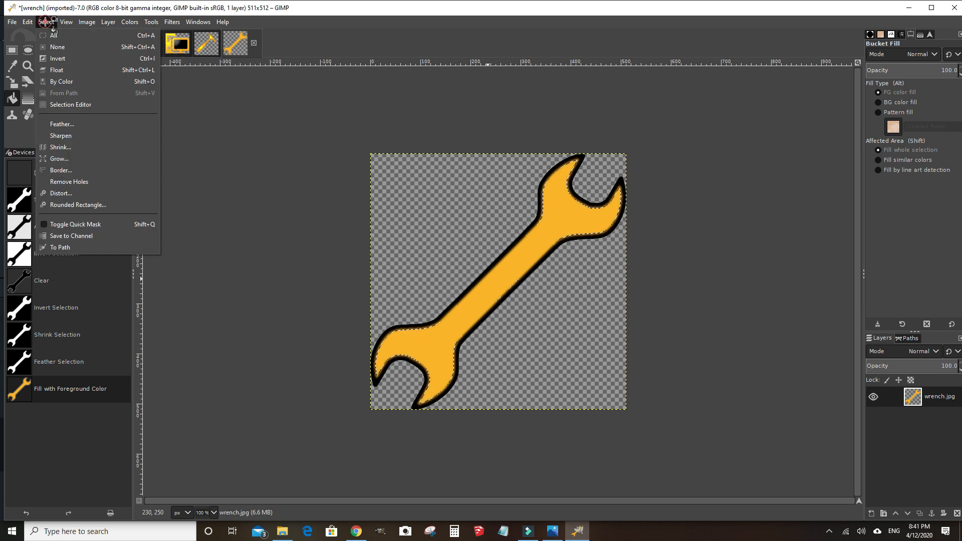
pyautogui.click(59, 147)
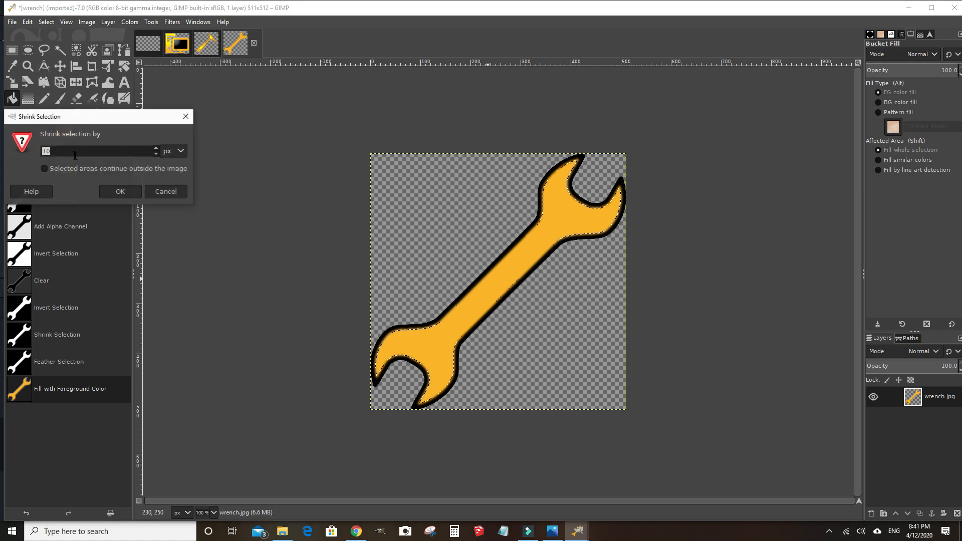
pyautogui.click(120, 192)
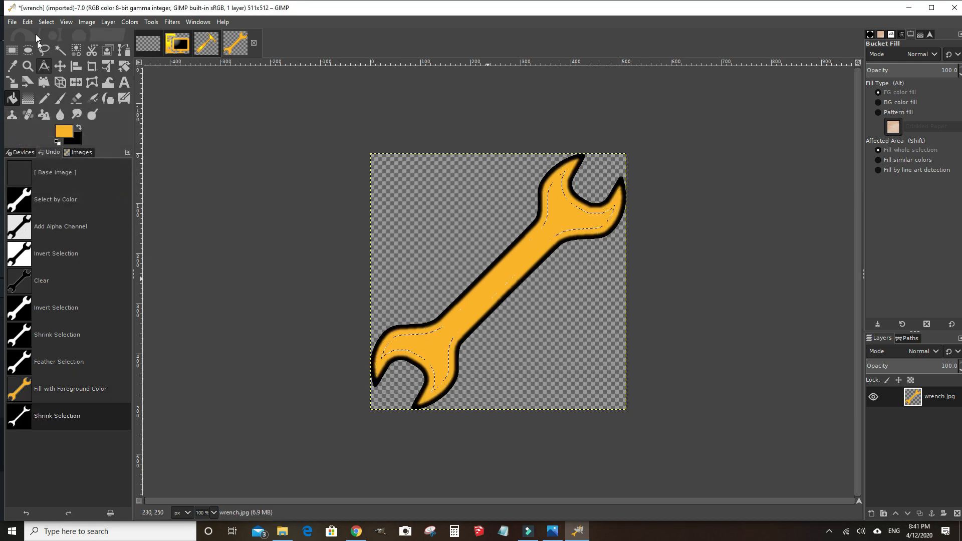
pyautogui.click(46, 22)
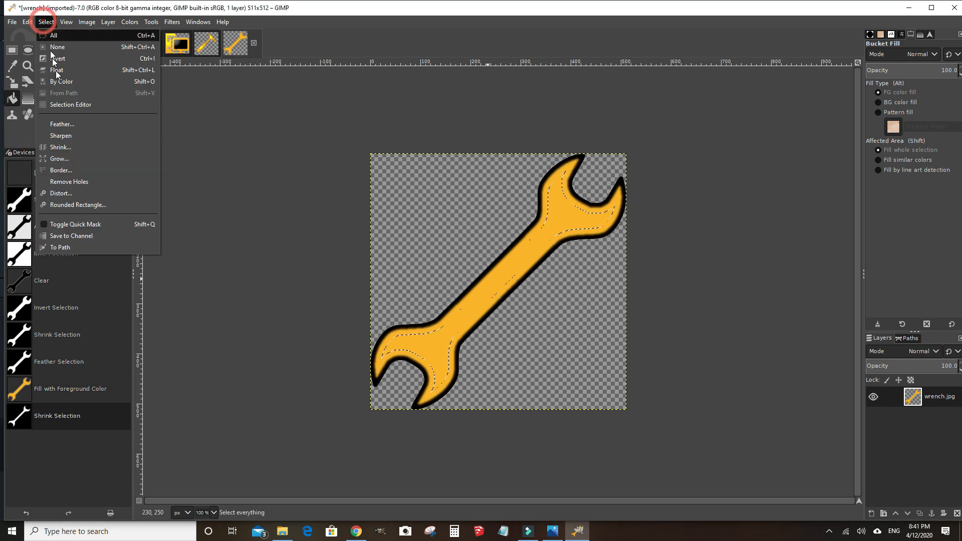
pyautogui.click(60, 125)
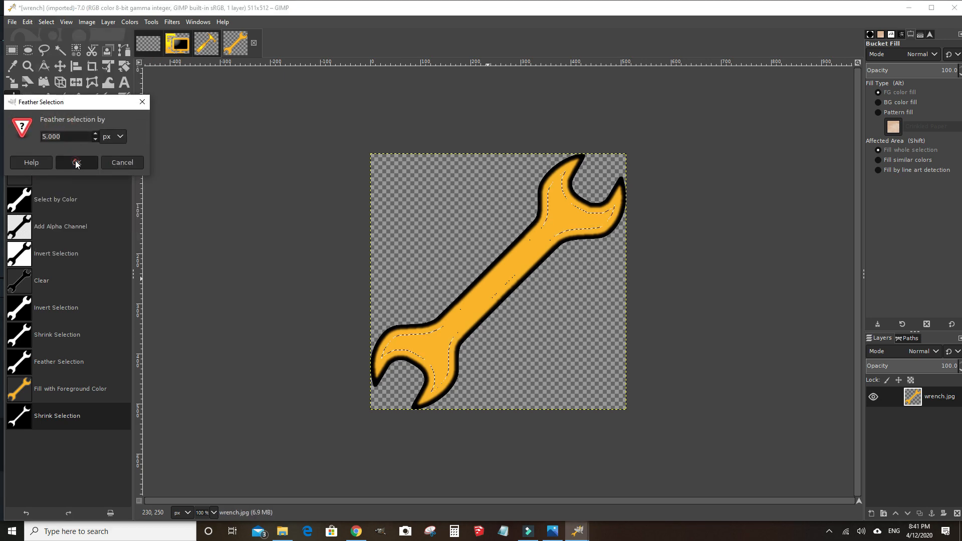
pyautogui.click(76, 163)
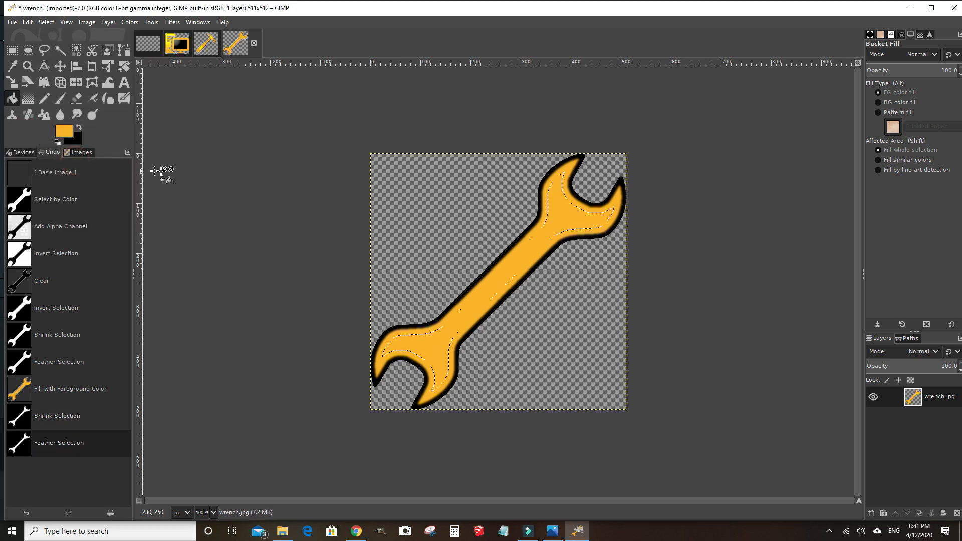
# Set the foreground color to yellow ffff00 and draw a radial FG to Transparent gradient about 70 px long down the wrench's upper head
pyautogui.click(28, 103)
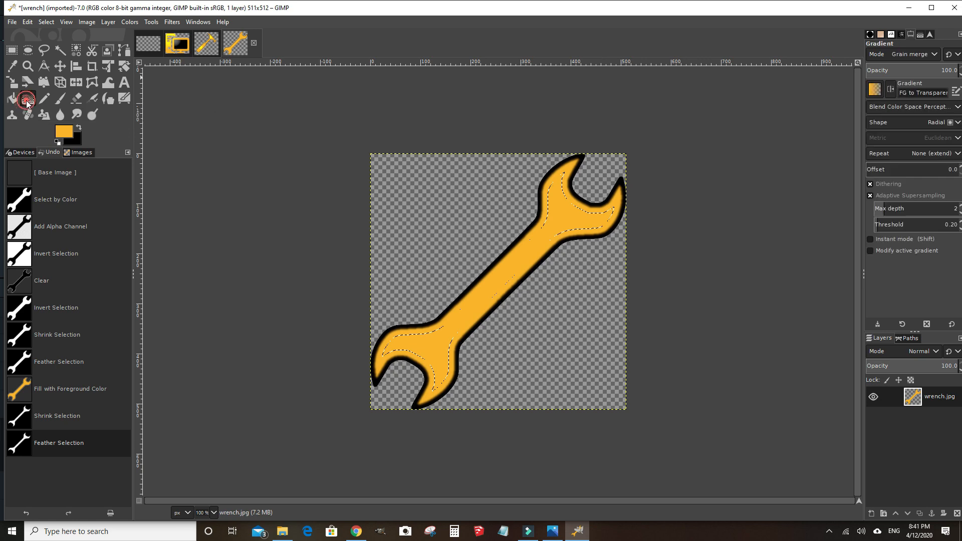
pyautogui.click(60, 132)
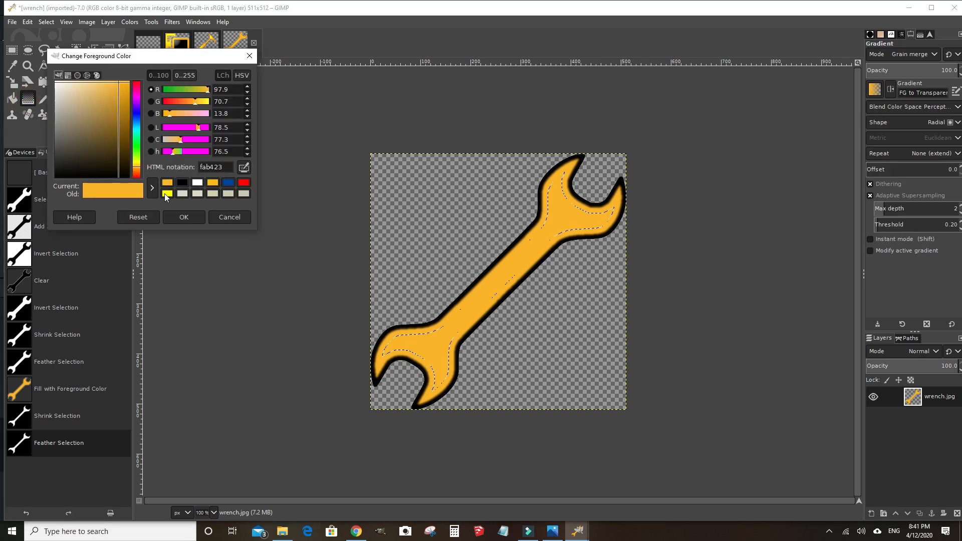
pyautogui.click(167, 194)
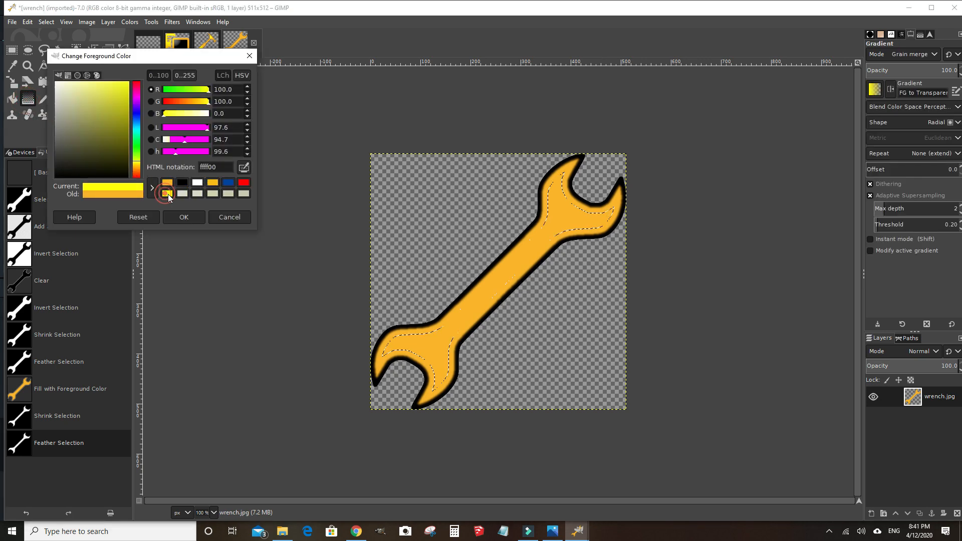
pyautogui.click(191, 220)
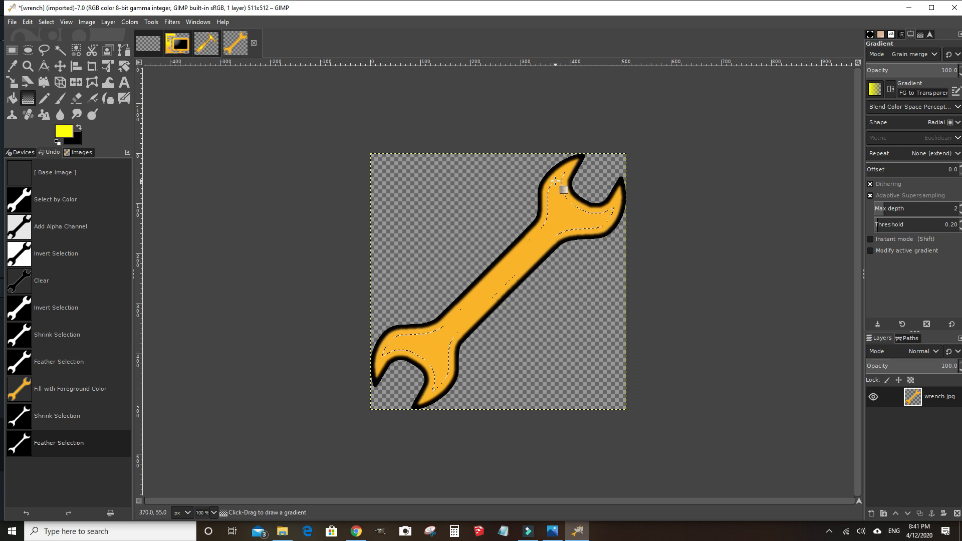
pyautogui.moveTo(557, 183); pyautogui.dragTo(556, 208)
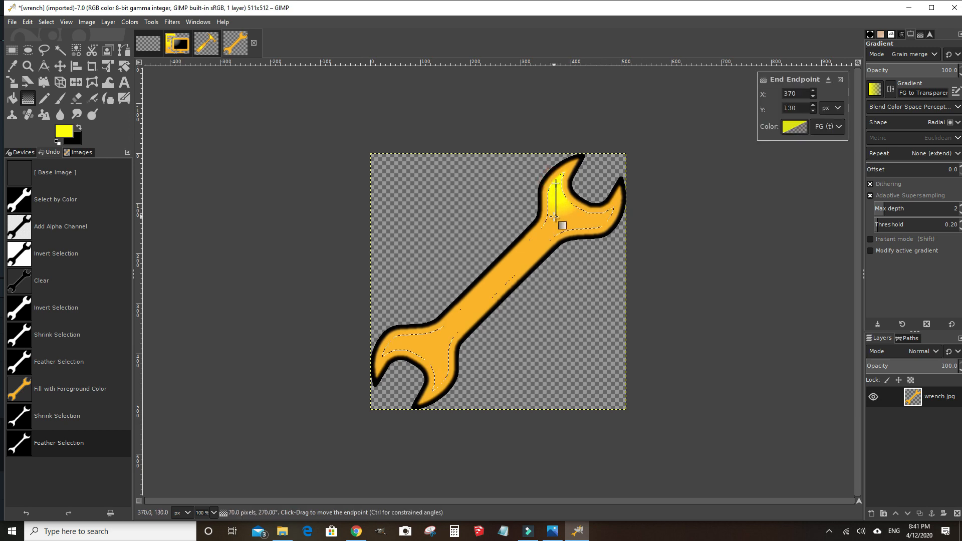
pyautogui.click(420, 333)
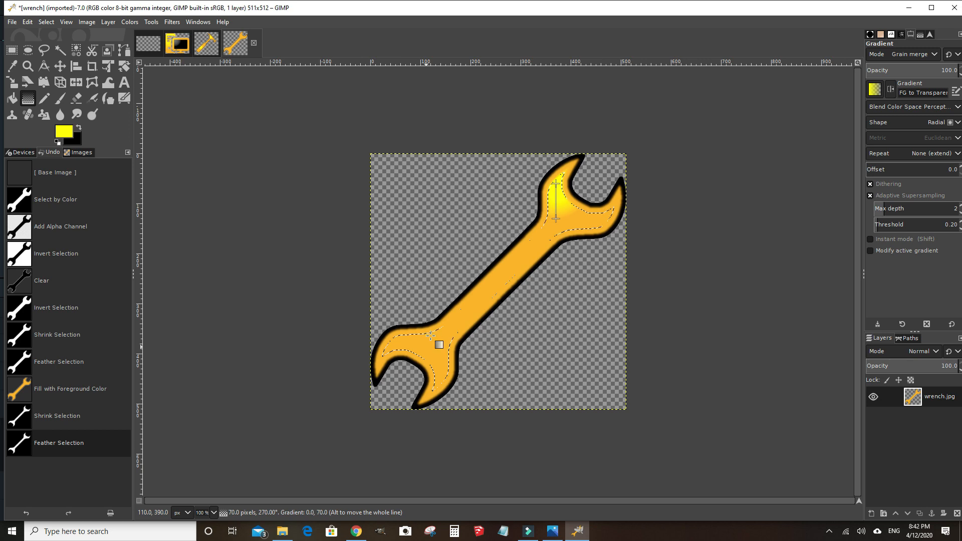
pyautogui.press('Return')
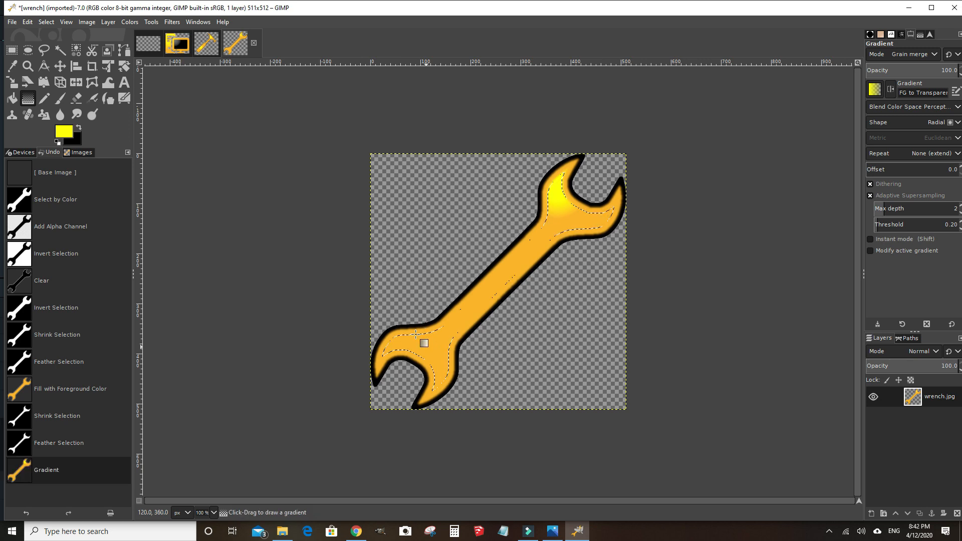
# Draw a second yellow radial gradient about 76 px long across the wrench's lower head and clear the selection
pyautogui.click(415, 333)
pyautogui.moveTo(415, 334); pyautogui.dragTo(384, 354)
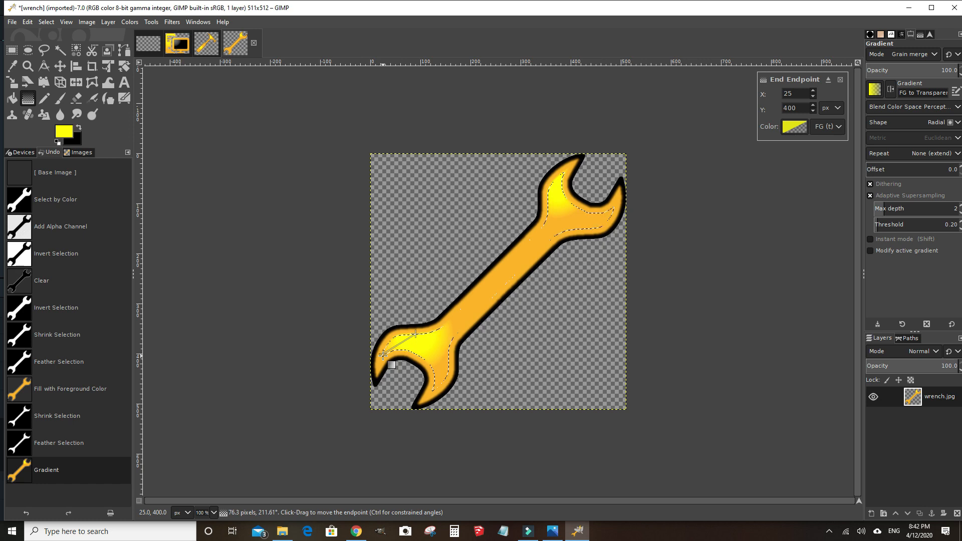
pyautogui.press('Return')
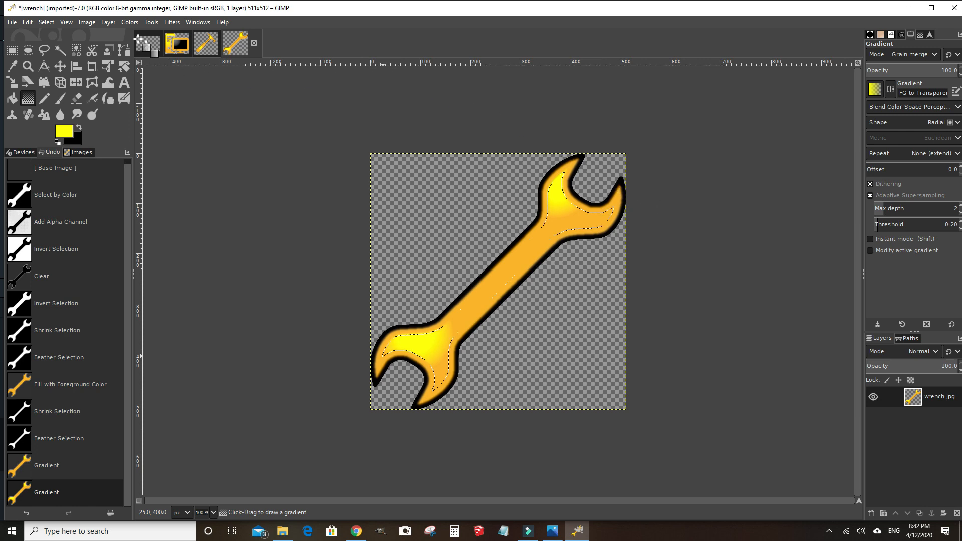
pyautogui.click(46, 22)
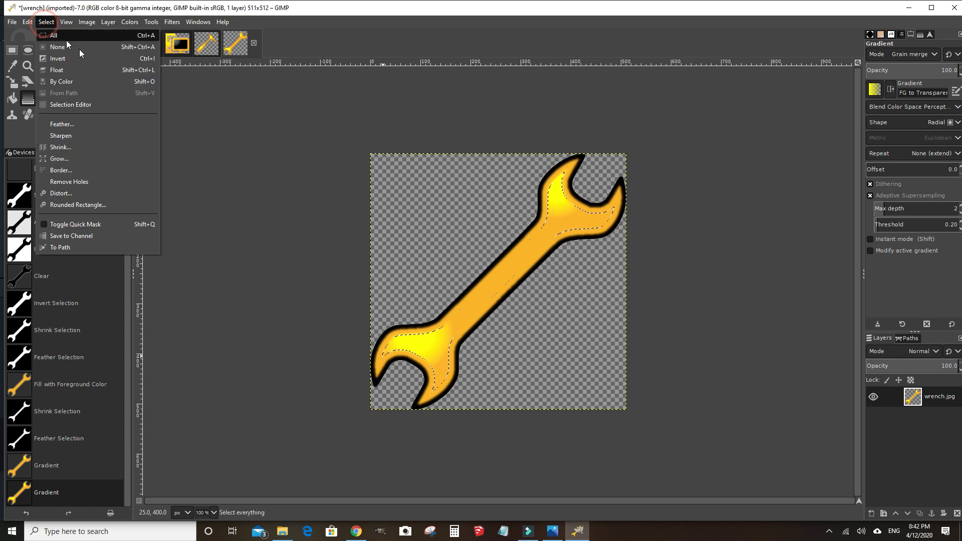
pyautogui.click(110, 47)
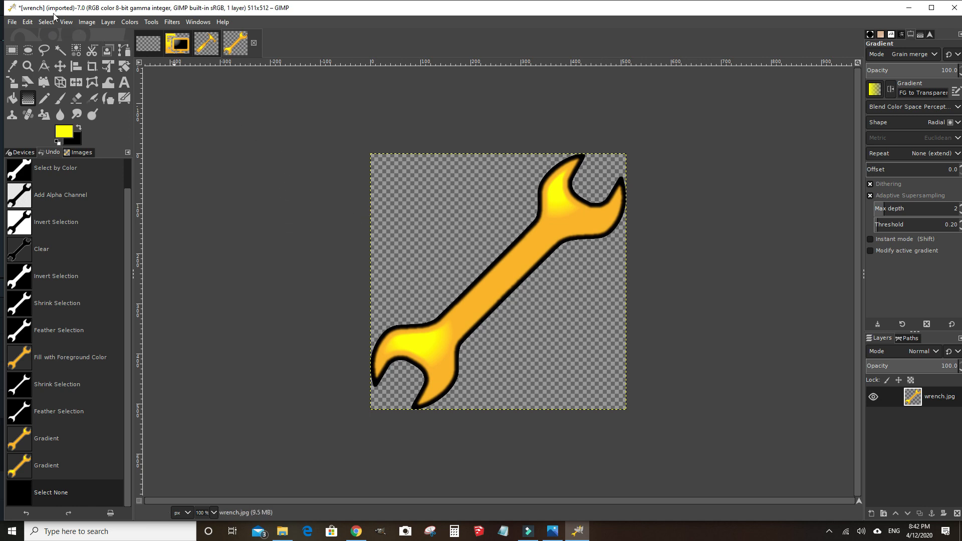
# Export the wrench as wrench.png to the clipart folder with the existing PNG options
pyautogui.click(12, 23)
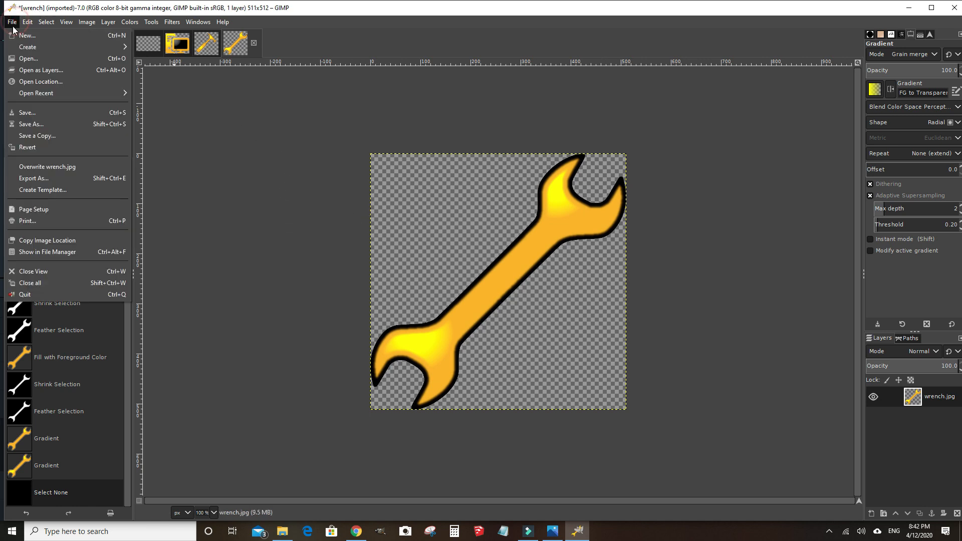
pyautogui.click(44, 179)
pyautogui.click(151, 76)
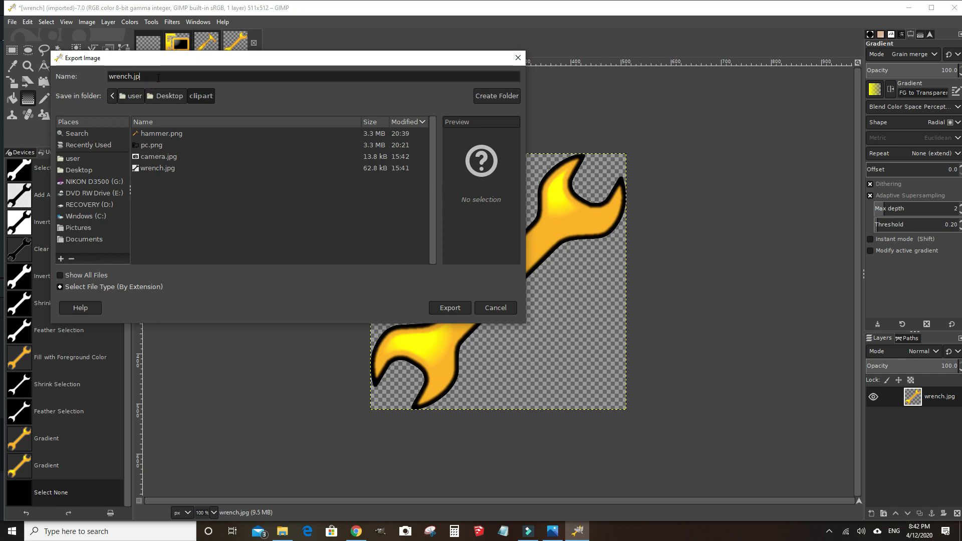
pyautogui.press('BackSpace')
pyautogui.write('png')
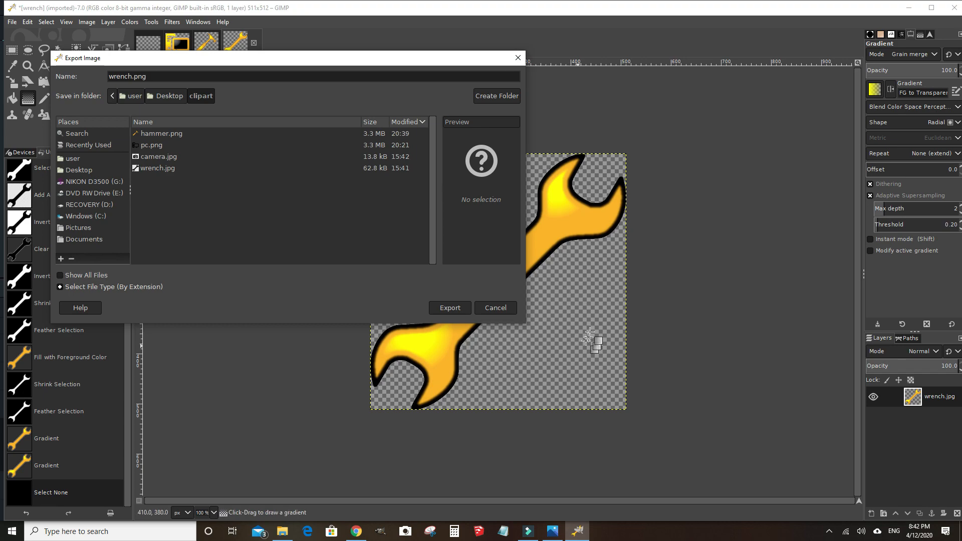
pyautogui.click(456, 311)
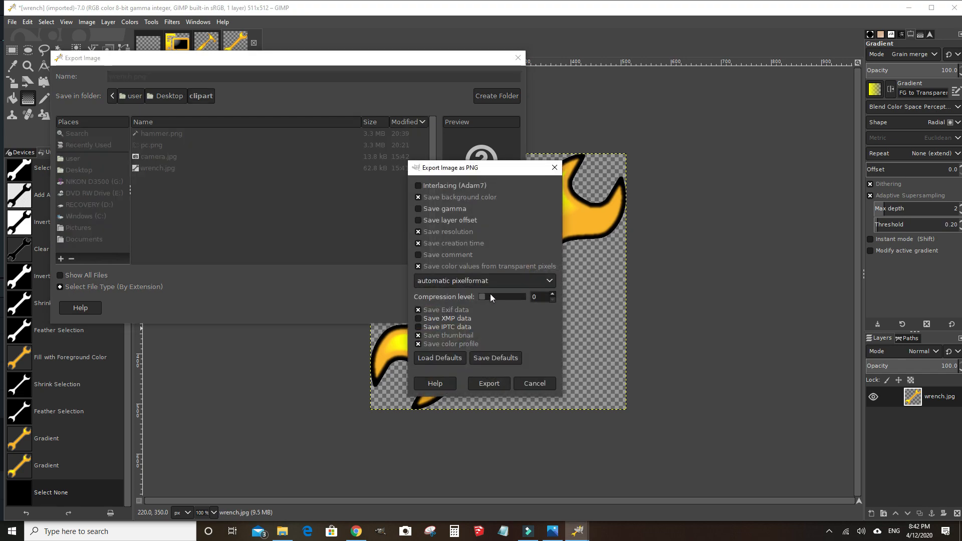
pyautogui.click(490, 384)
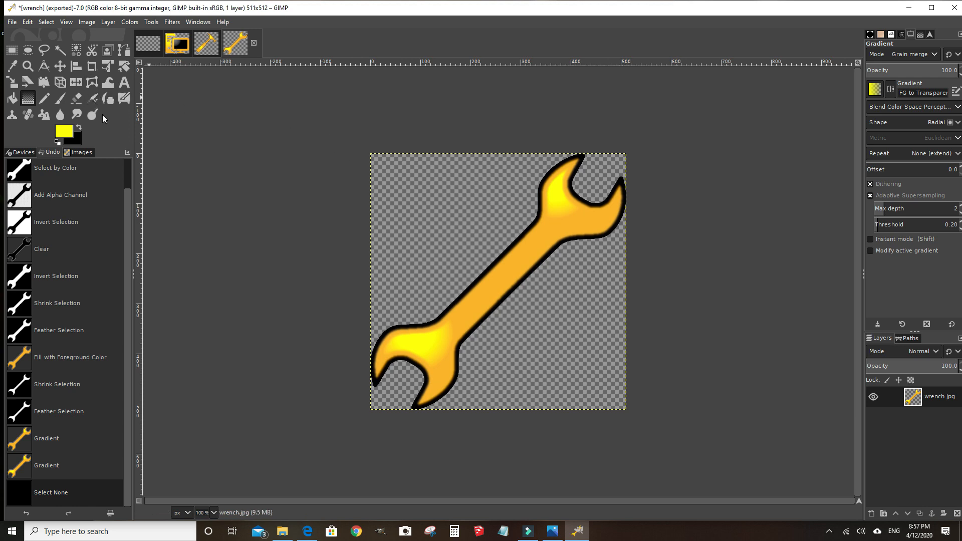
# Open camera.jpg from the clipart folder
pyautogui.click(12, 23)
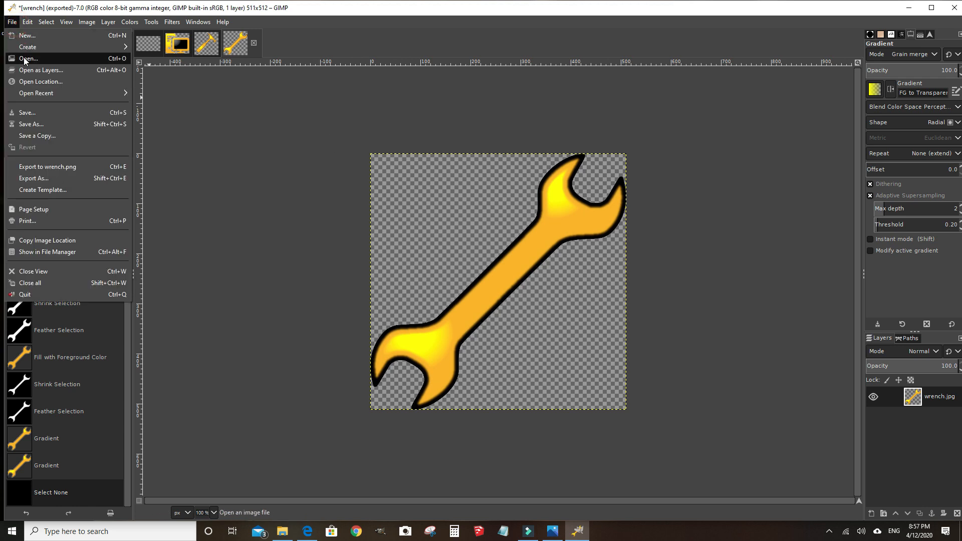
pyautogui.click(26, 59)
pyautogui.click(319, 107)
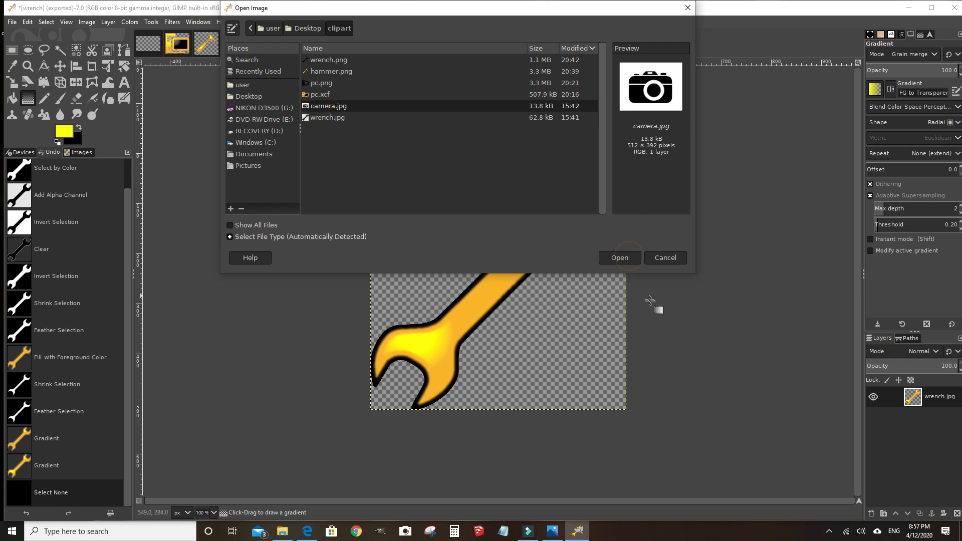
pyautogui.press('Return')
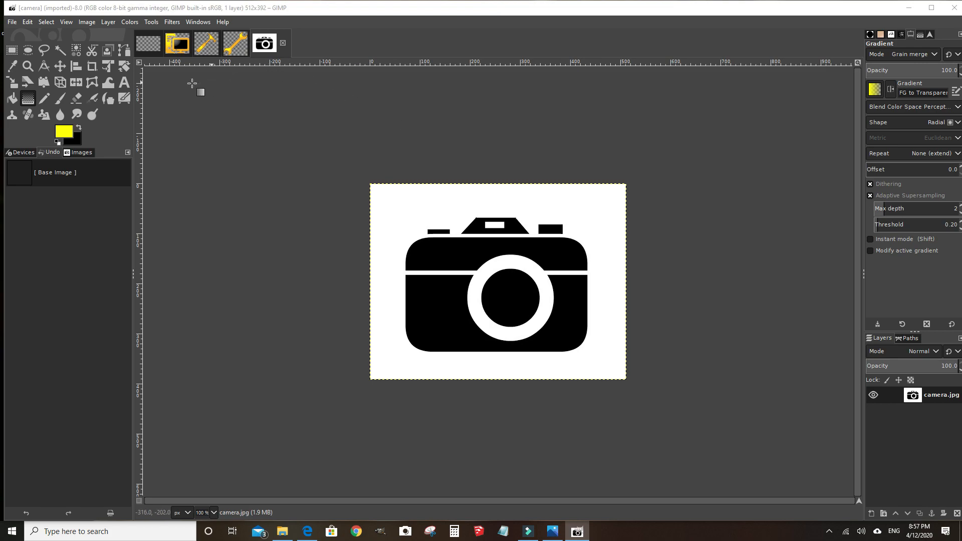
# Select the camera's black areas by color and invert the selection to cover the white areas
pyautogui.click(76, 50)
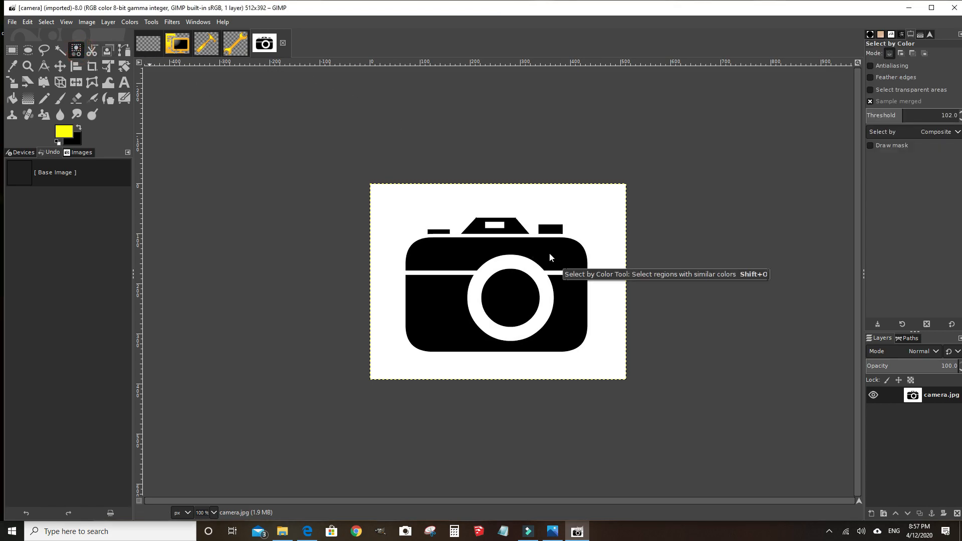
pyautogui.click(552, 254)
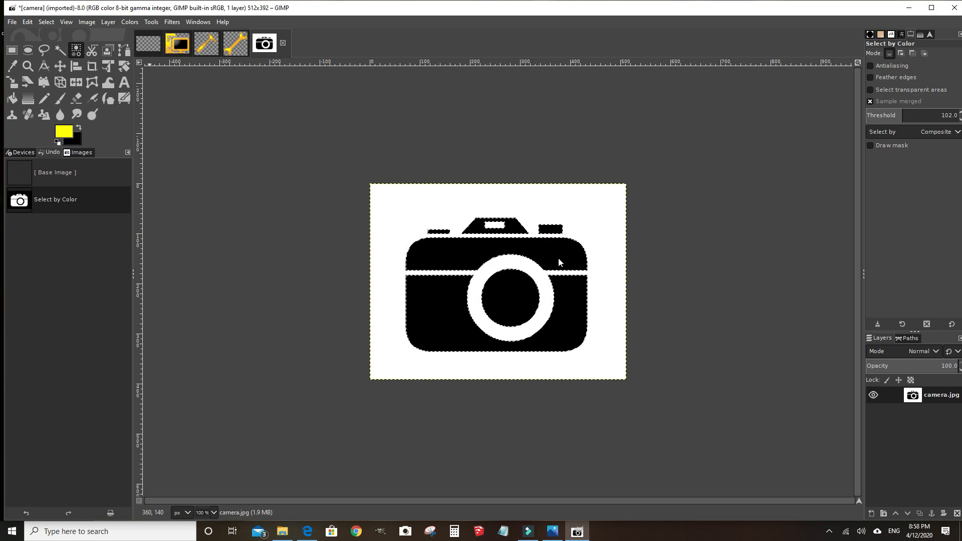
pyautogui.hotkey('ctrl', 'i')
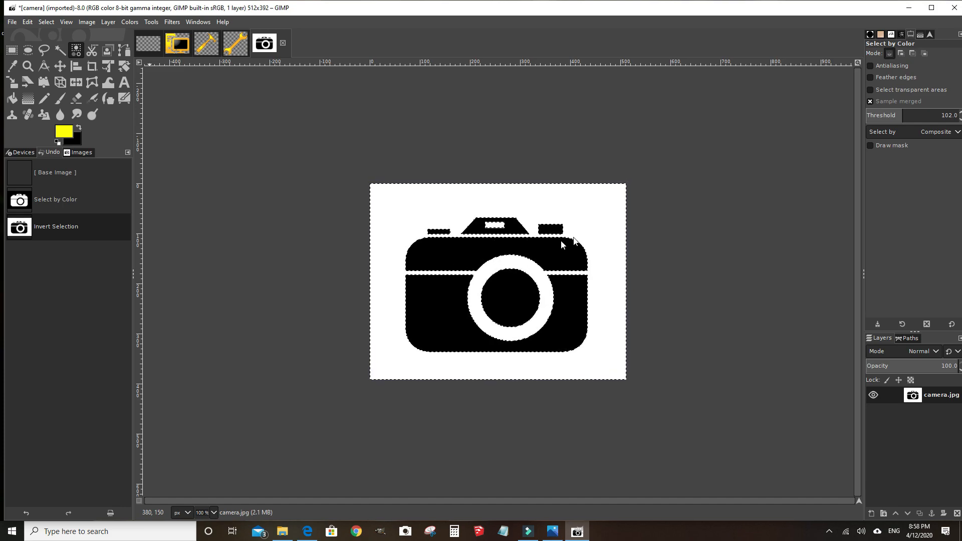
# Add an alpha channel to the camera layer and clear the selected white areas to transparency
pyautogui.rightClick(614, 325)
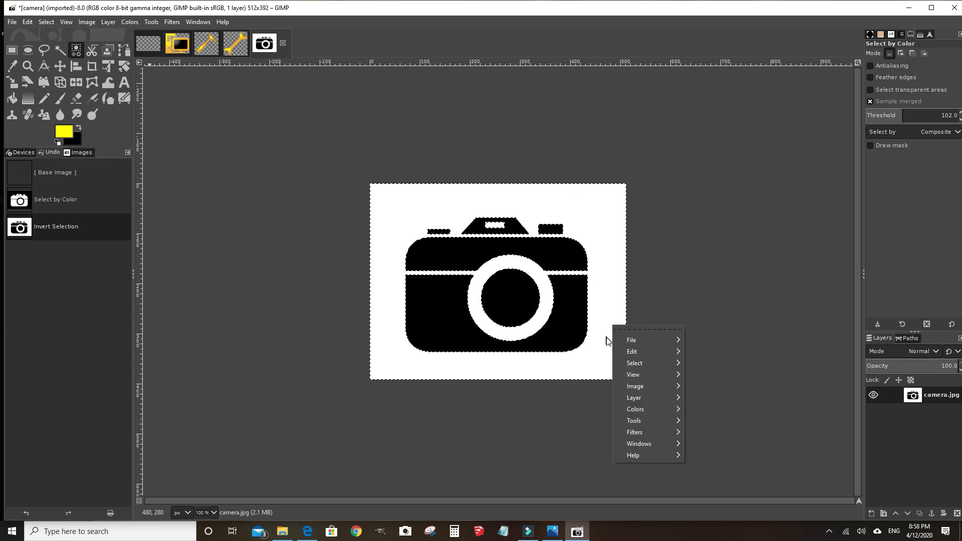
pyautogui.moveTo(642, 399)
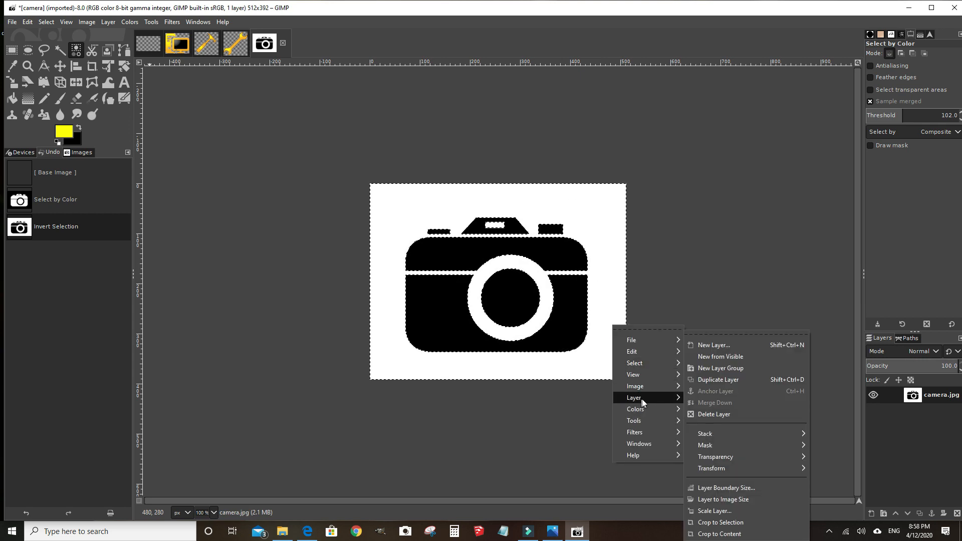
pyautogui.moveTo(720, 459)
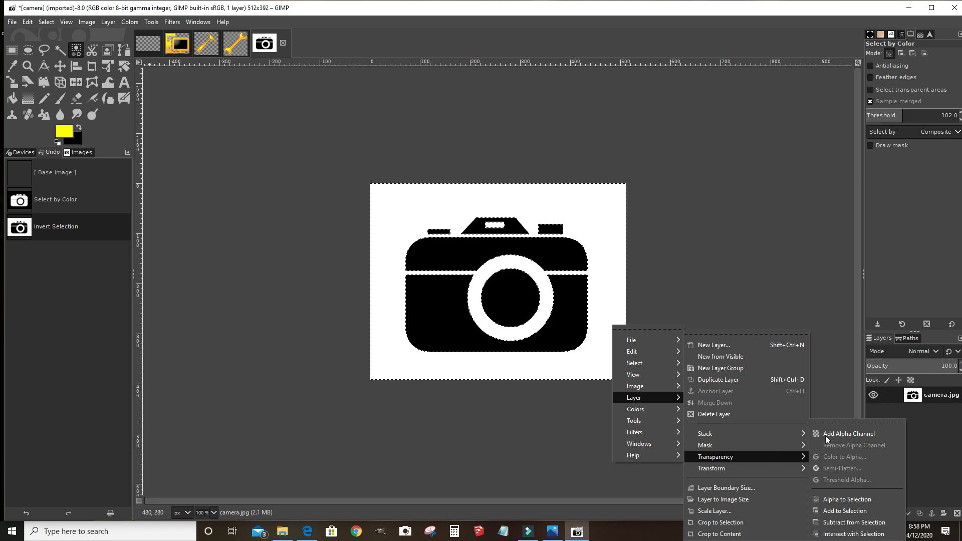
pyautogui.click(844, 431)
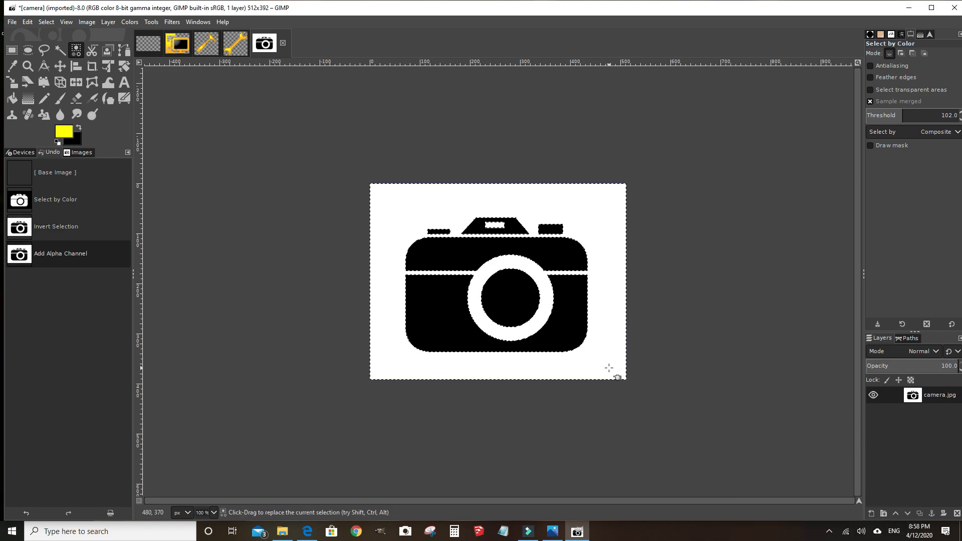
pyautogui.press('Delete')
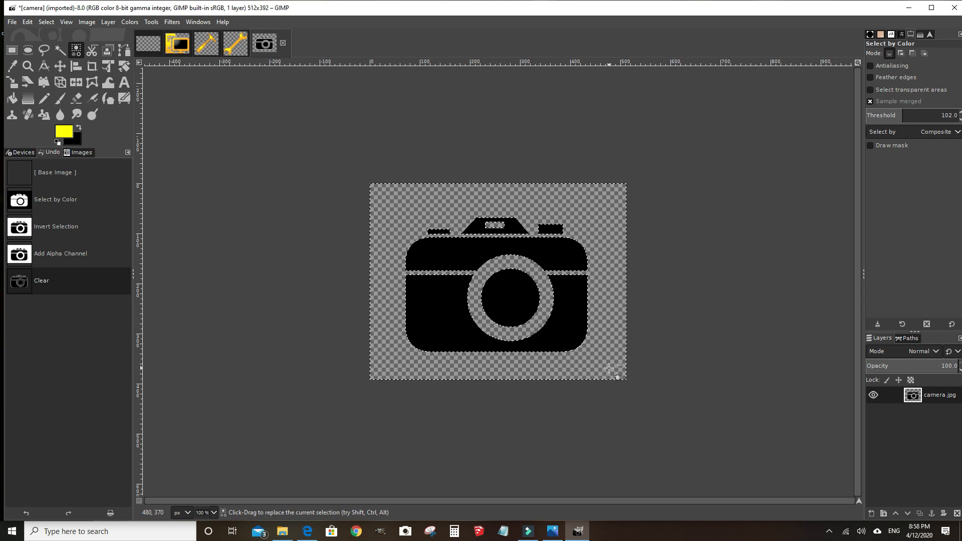
# Invert the selection back to the camera's black shapes and shrink it by 10 px
pyautogui.hotkey('ctrl', 'i')
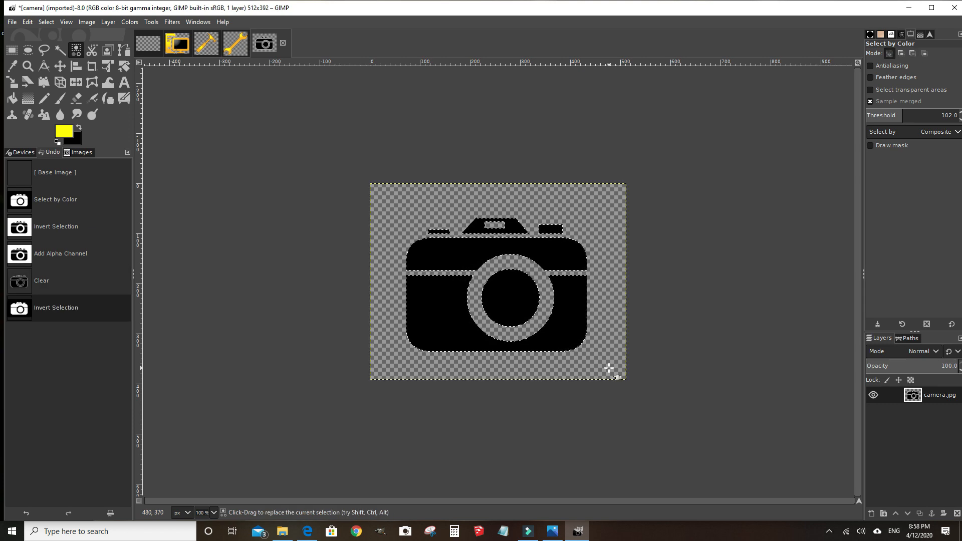
pyautogui.click(44, 22)
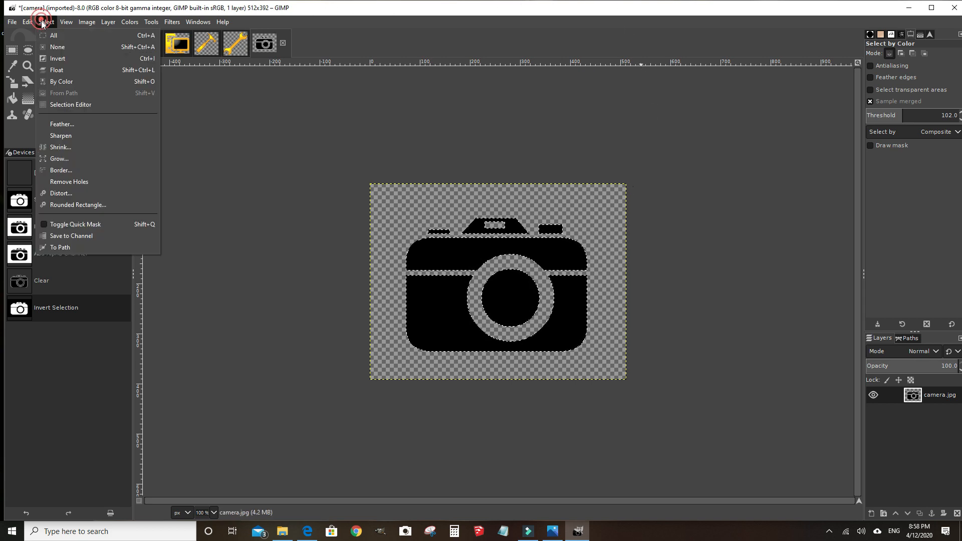
pyautogui.click(62, 148)
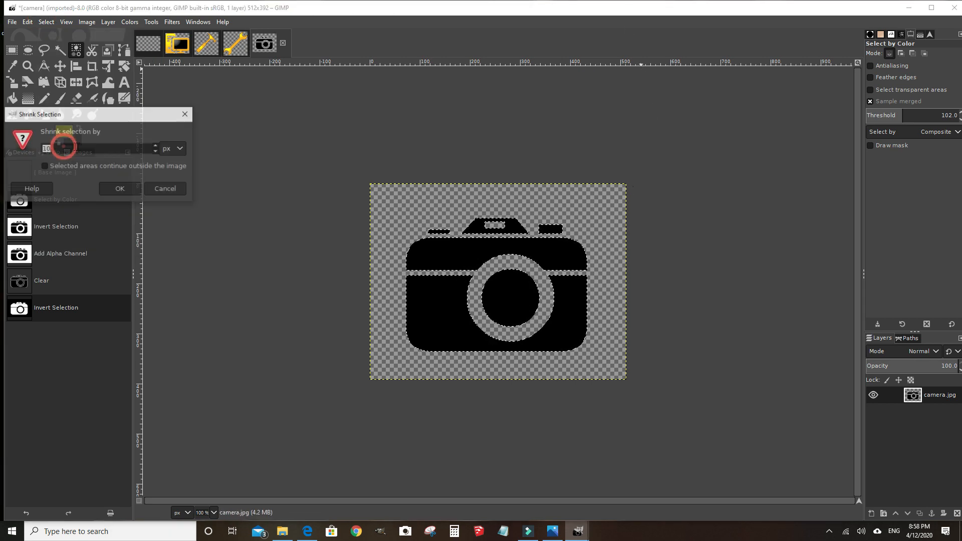
pyautogui.click(121, 188)
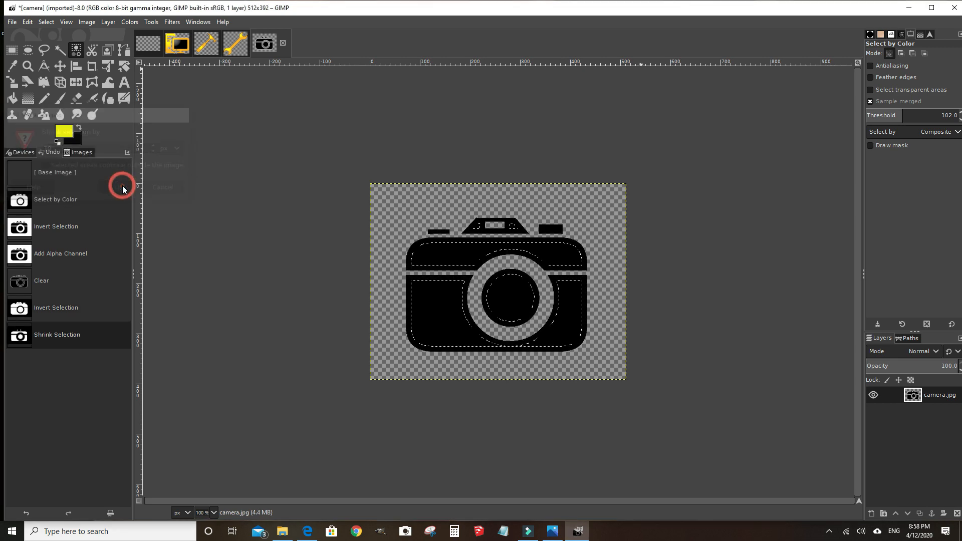
# Feather the shrunken camera selection with the existing feather amount
pyautogui.click(46, 22)
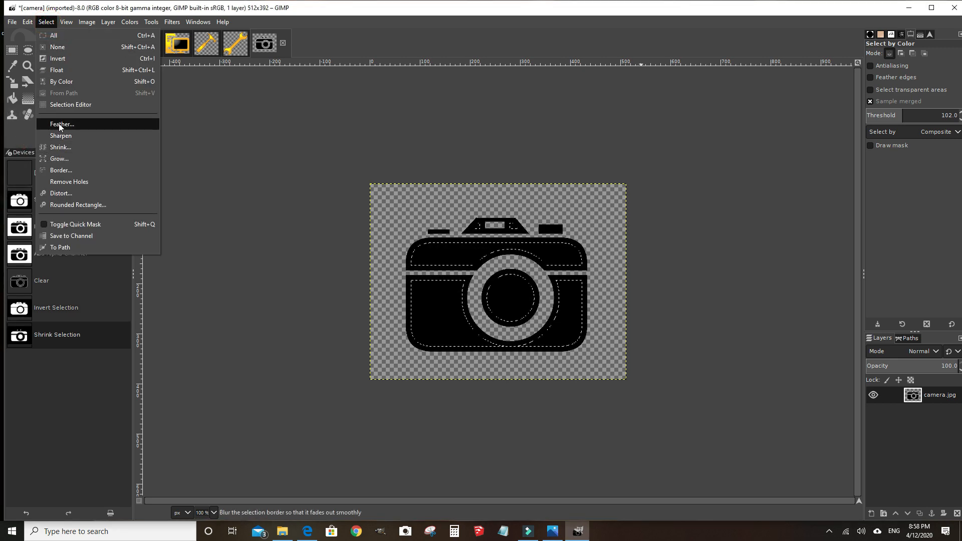
pyautogui.click(58, 123)
pyautogui.click(84, 160)
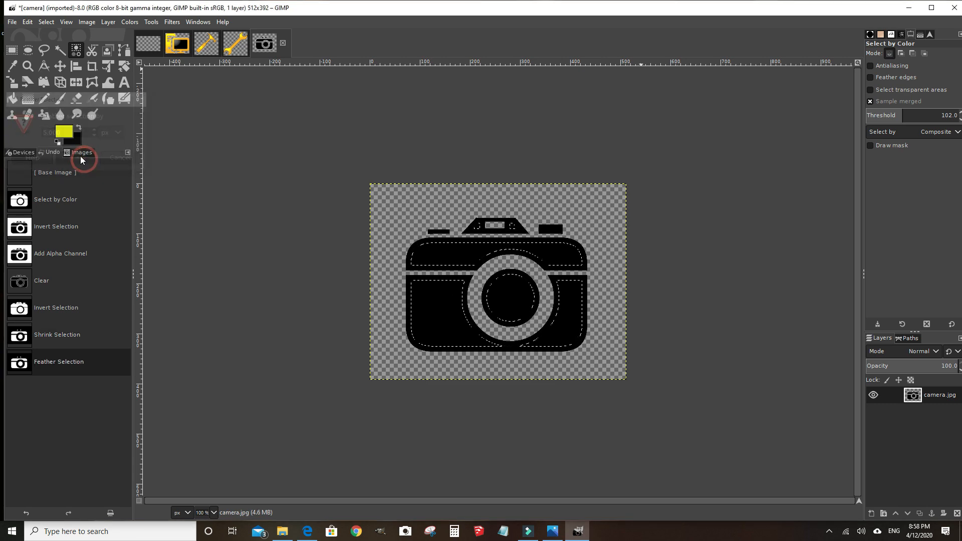
# Set the foreground color to orange fab423 and bucket-fill the feathered camera selection with it
pyautogui.click(65, 132)
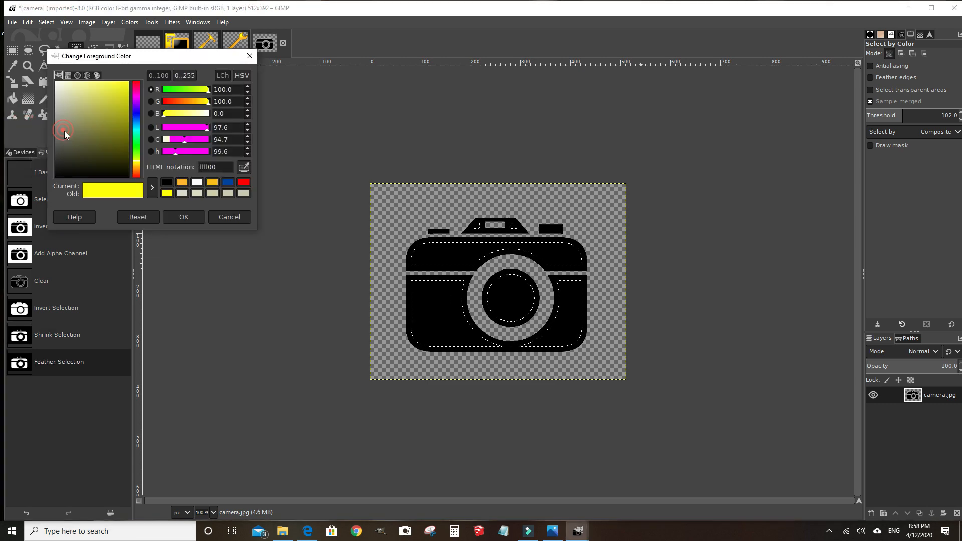
pyautogui.click(182, 183)
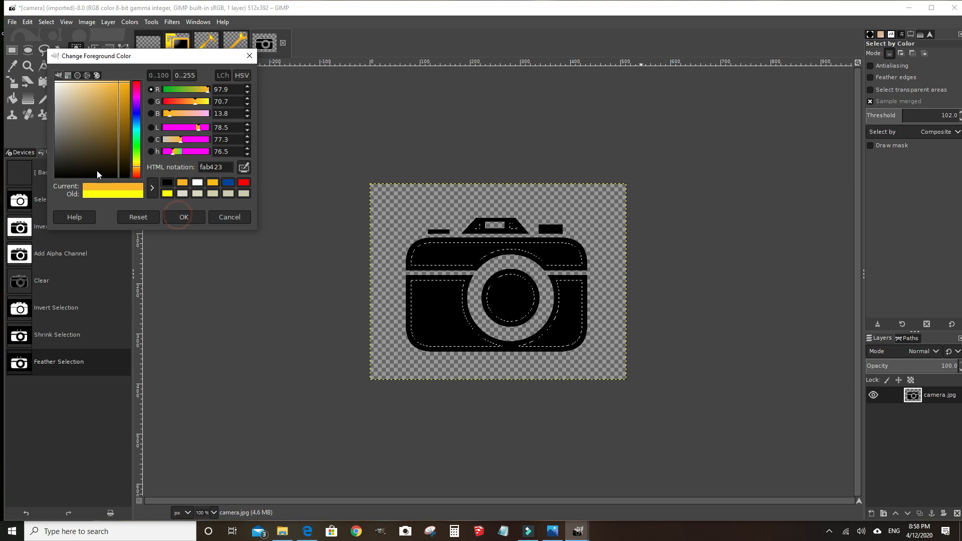
pyautogui.click(184, 217)
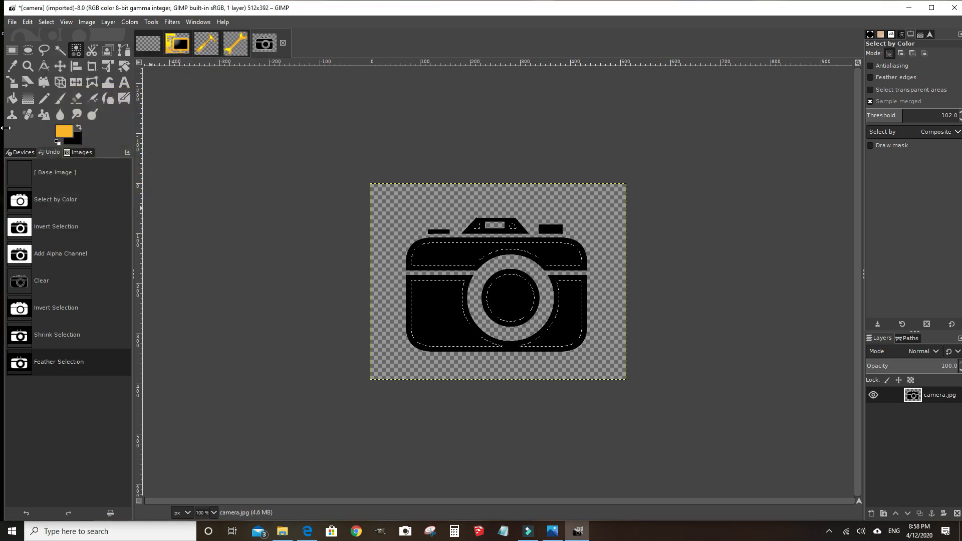
pyautogui.click(14, 100)
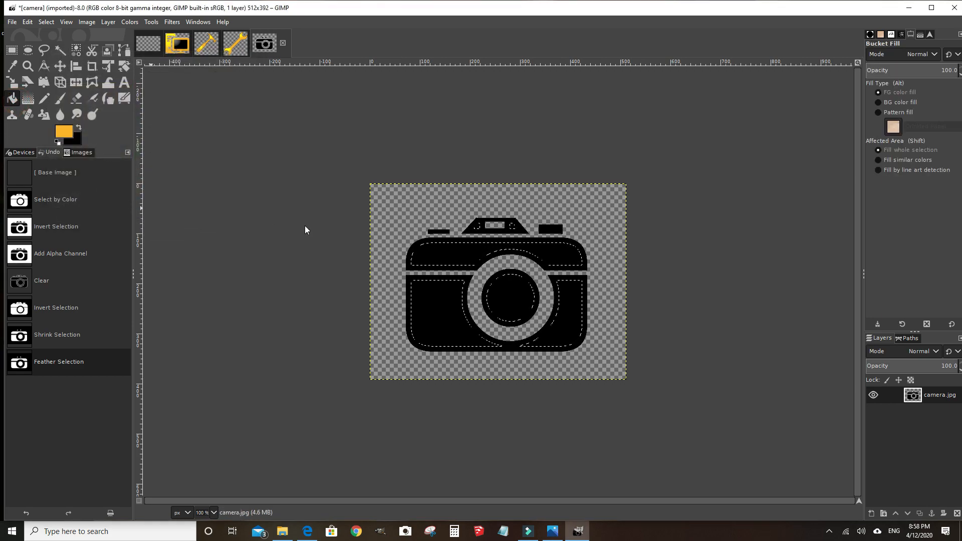
pyautogui.click(457, 256)
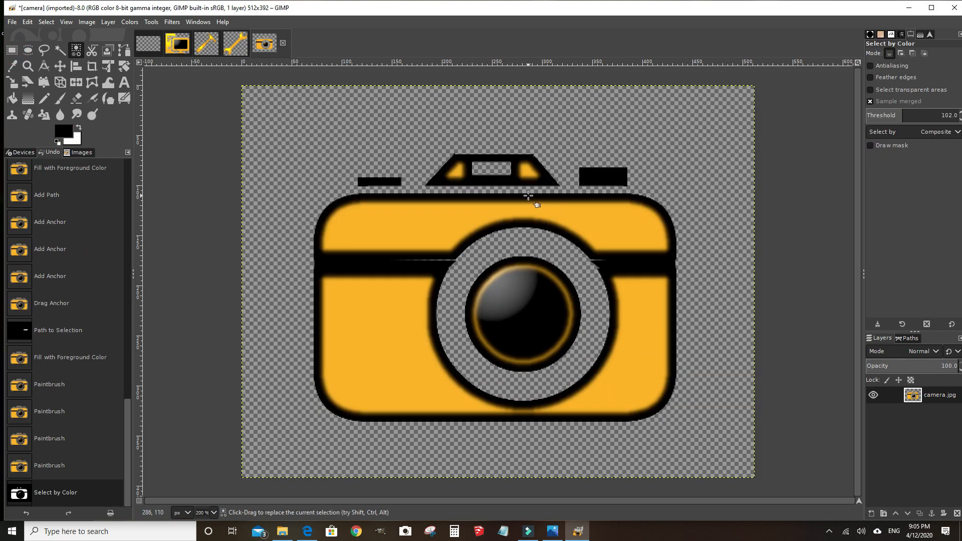
# Export the finished camera as camera.png to the clipart folder with the existing PNG options
pyautogui.click(12, 22)
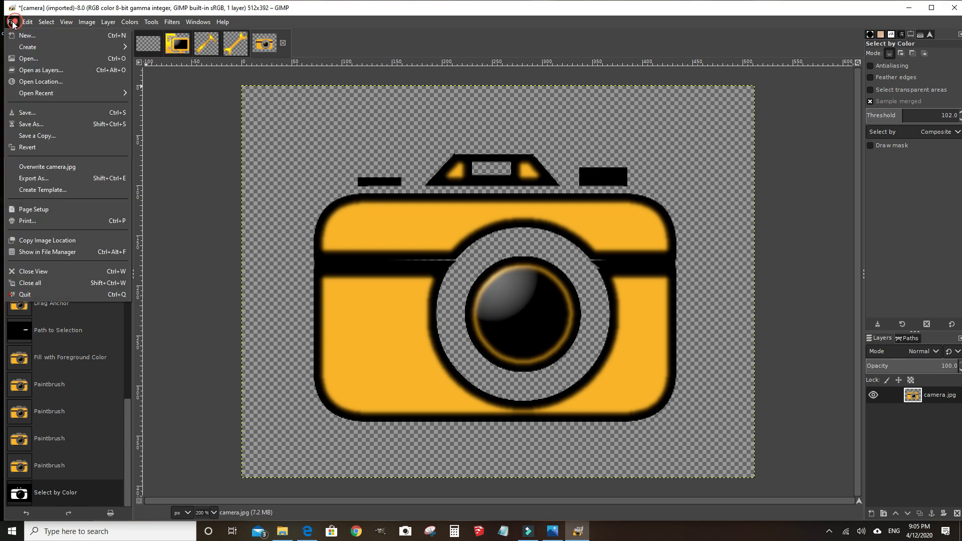
pyautogui.click(31, 178)
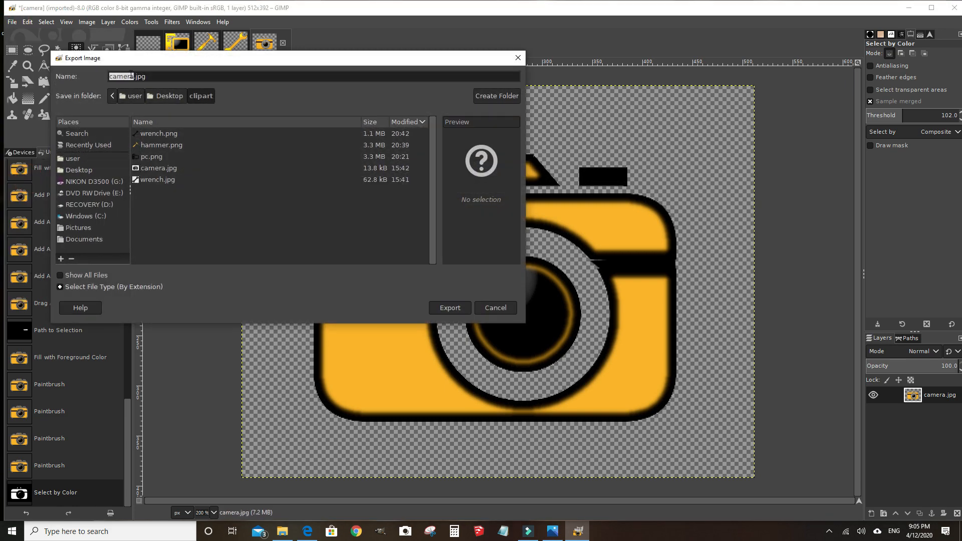
pyautogui.click(144, 76)
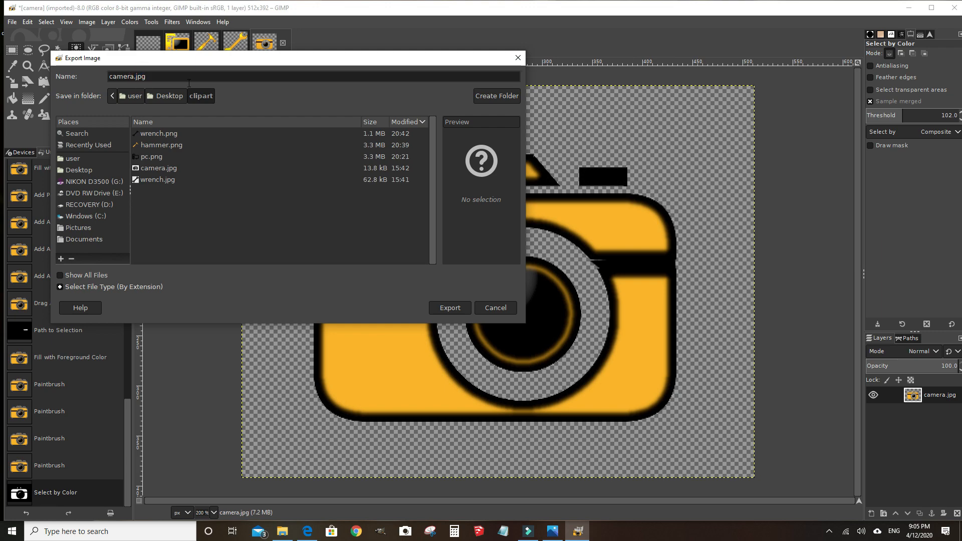
pyautogui.press('BackSpace')
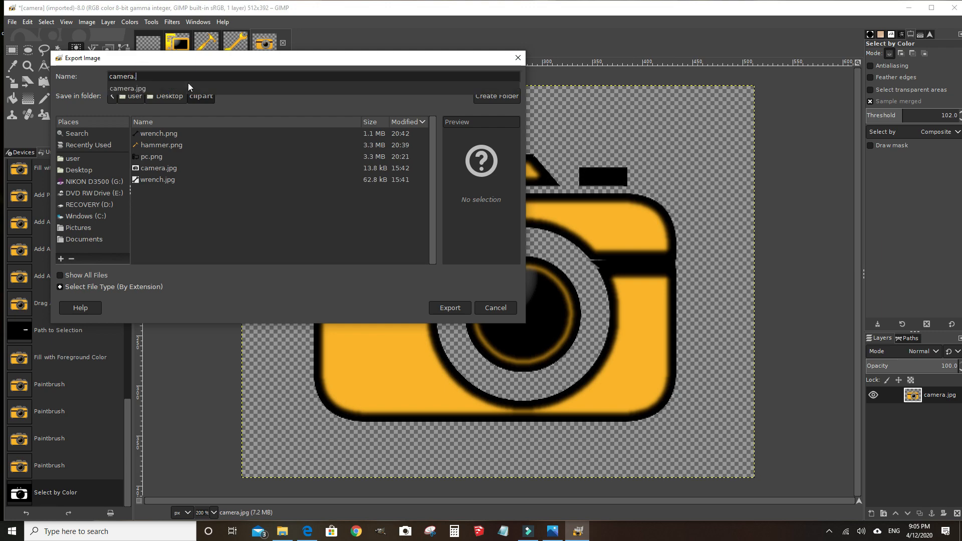
pyautogui.write('png')
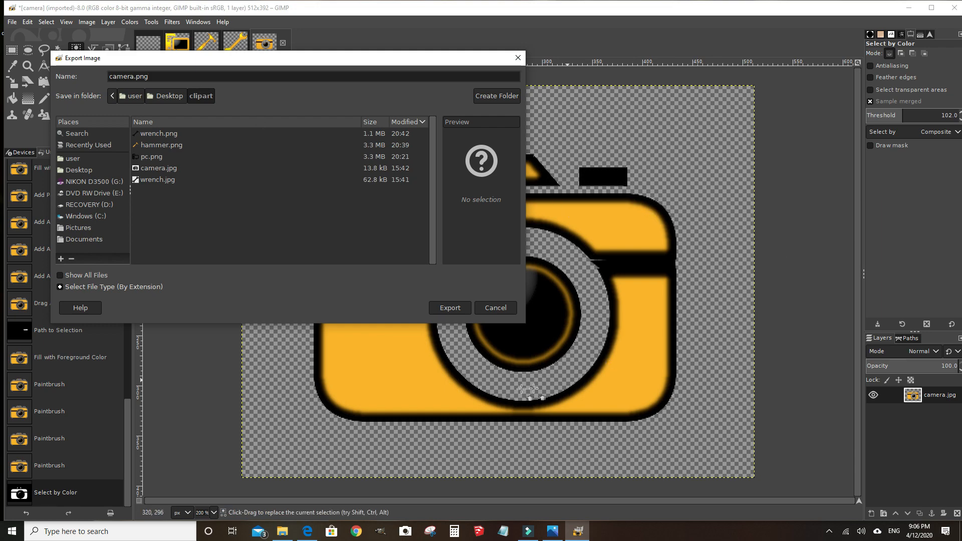
pyautogui.click(450, 308)
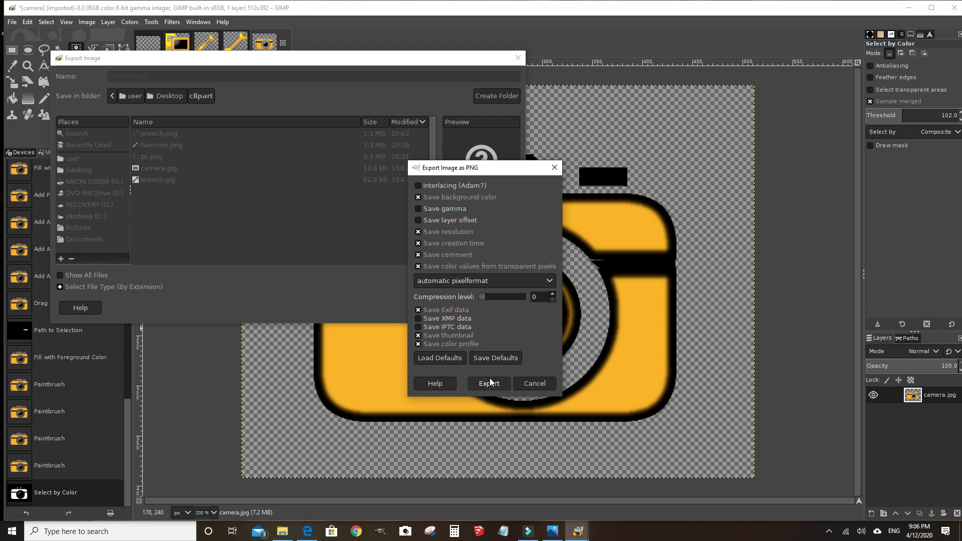
pyautogui.click(490, 383)
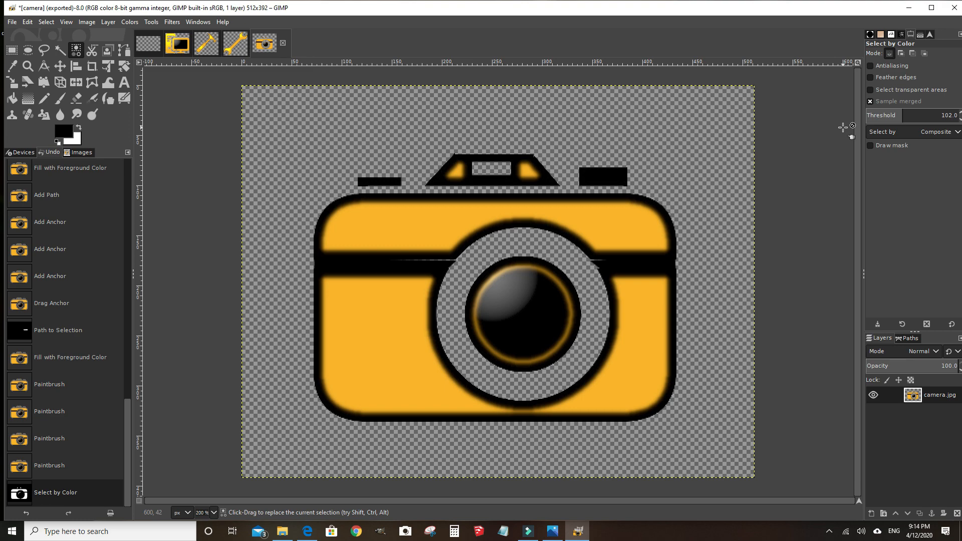
# Close the camera, wrench, hammer and pc images, discarding unsaved changes and leaving only the blank 2000 × 1250 px image open
pyautogui.click(282, 44)
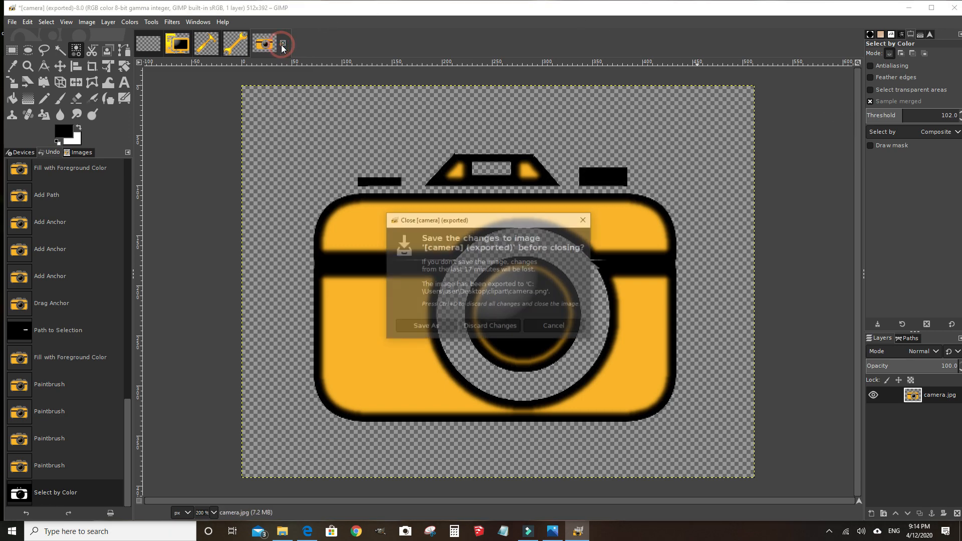
pyautogui.click(491, 325)
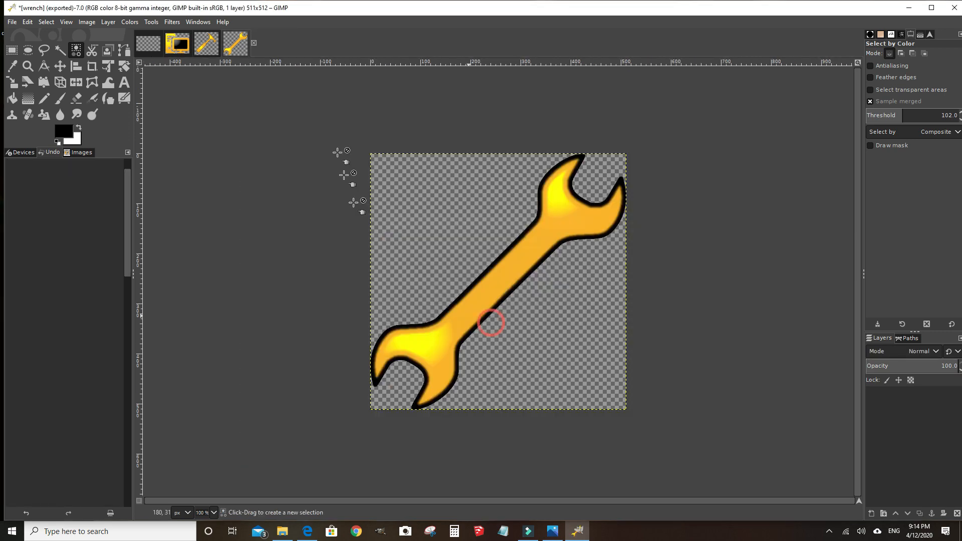
pyautogui.click(254, 45)
pyautogui.click(498, 326)
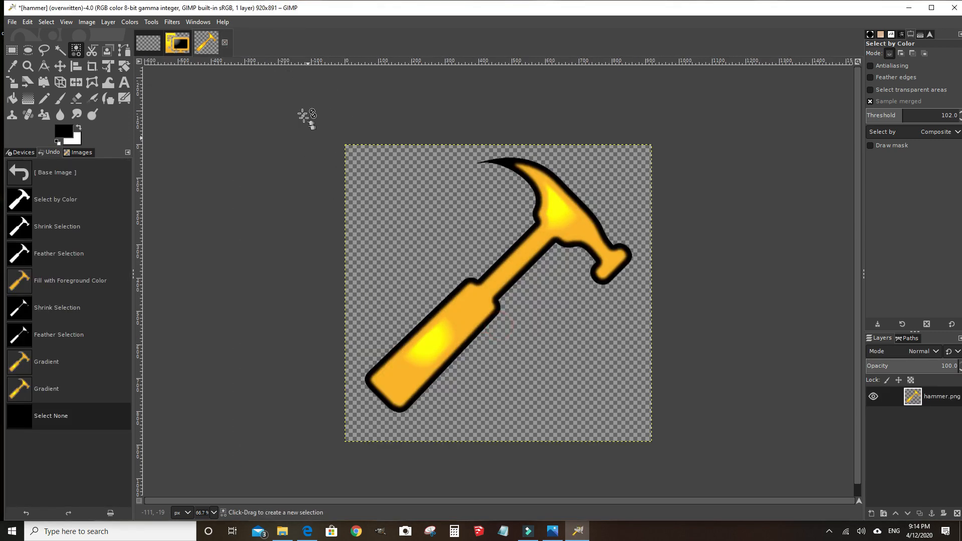
pyautogui.click(225, 43)
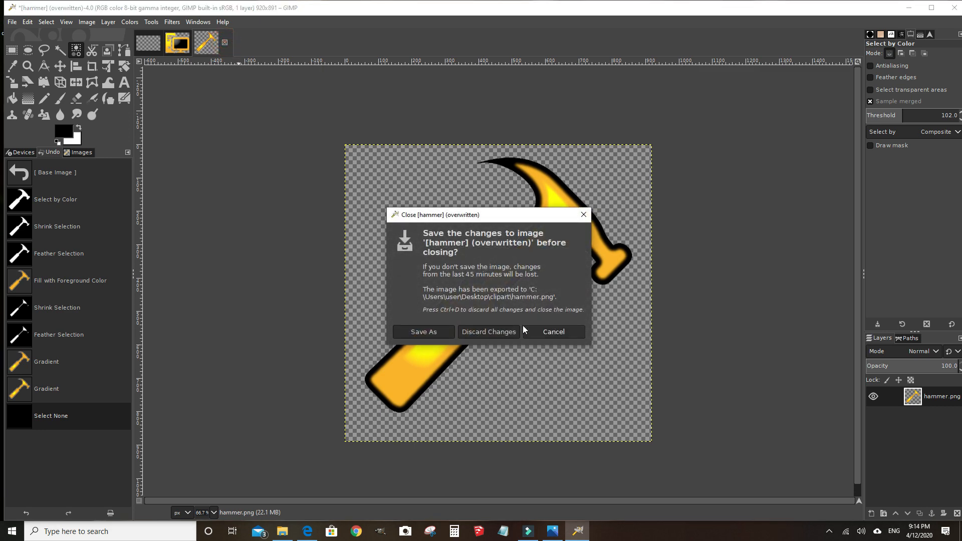
pyautogui.click(501, 326)
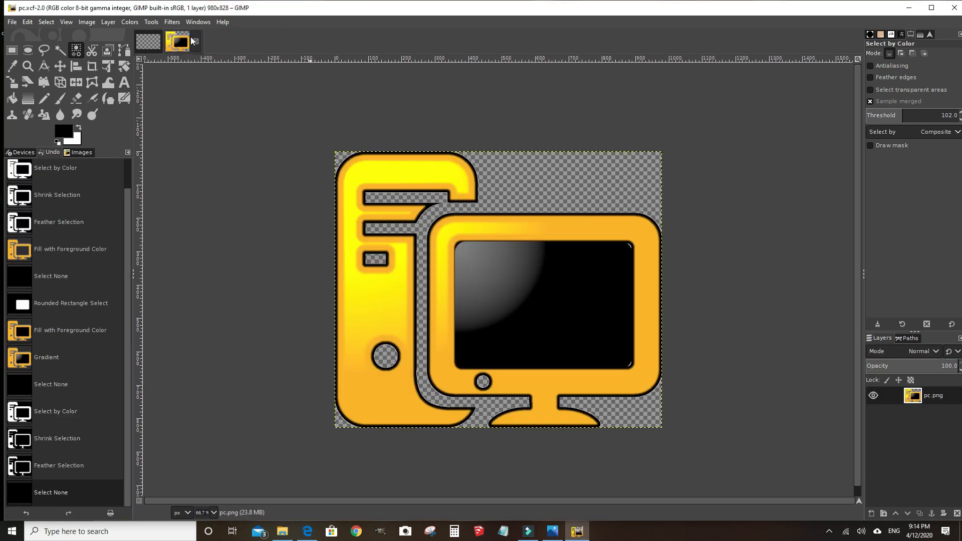
pyautogui.click(196, 42)
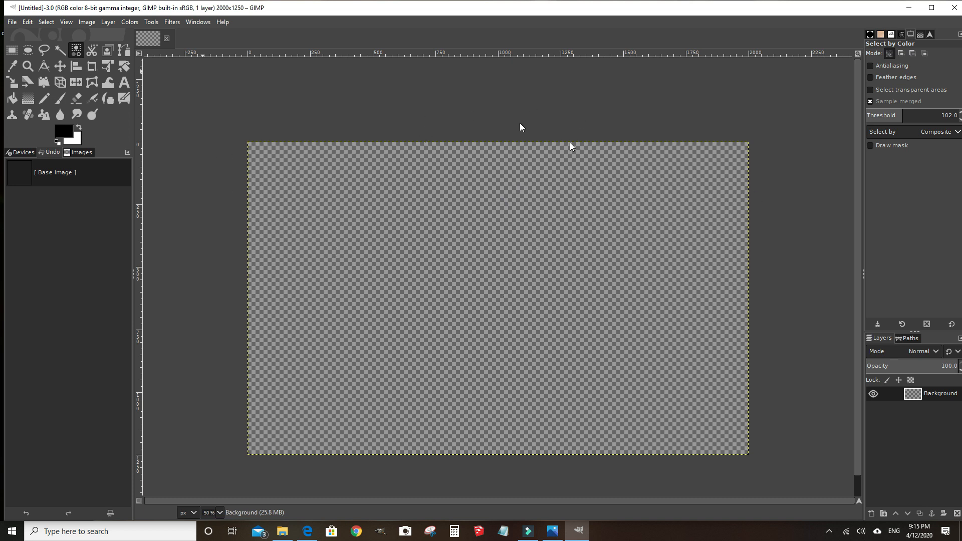
# Add camera.png from the clipart folder as a layer and move it to the canvas's left edge at mid-height
pyautogui.click(12, 23)
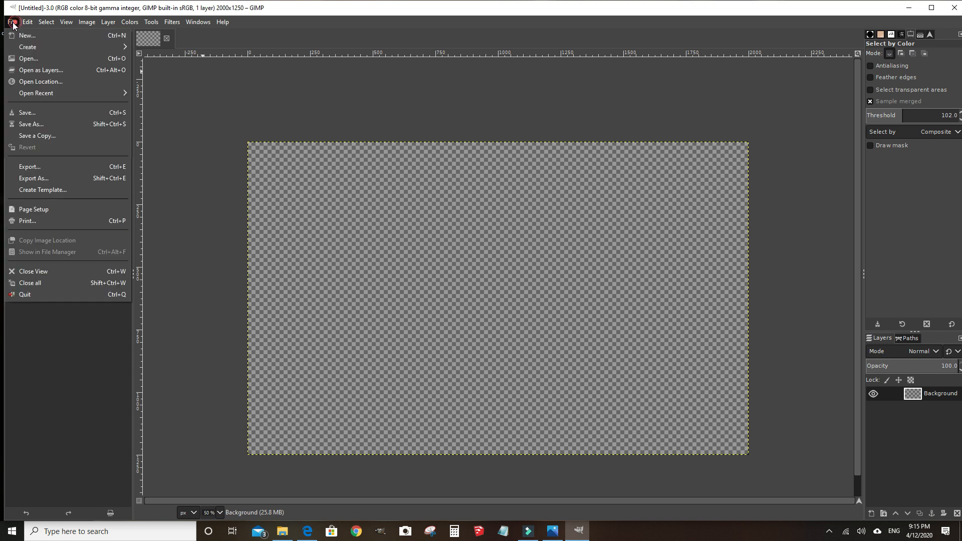
pyautogui.click(37, 71)
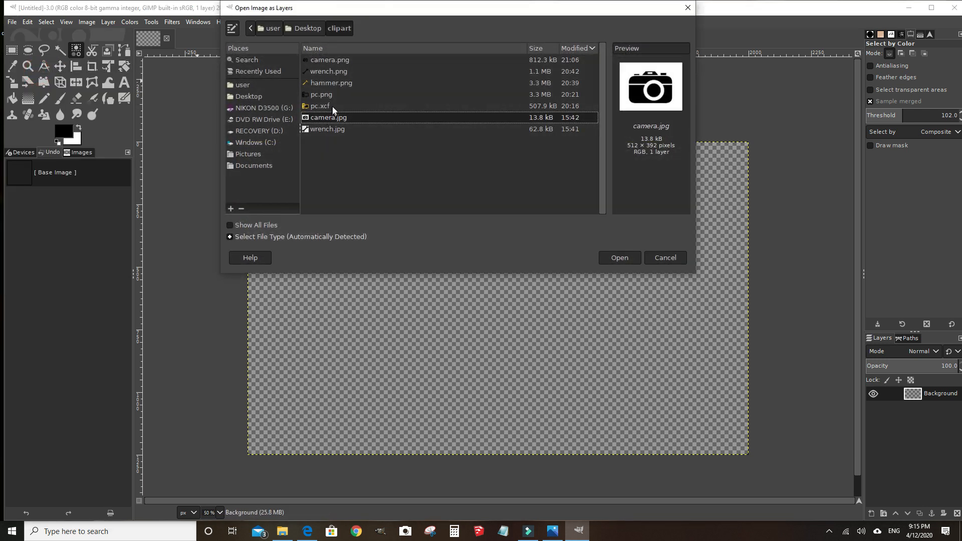
pyautogui.click(336, 62)
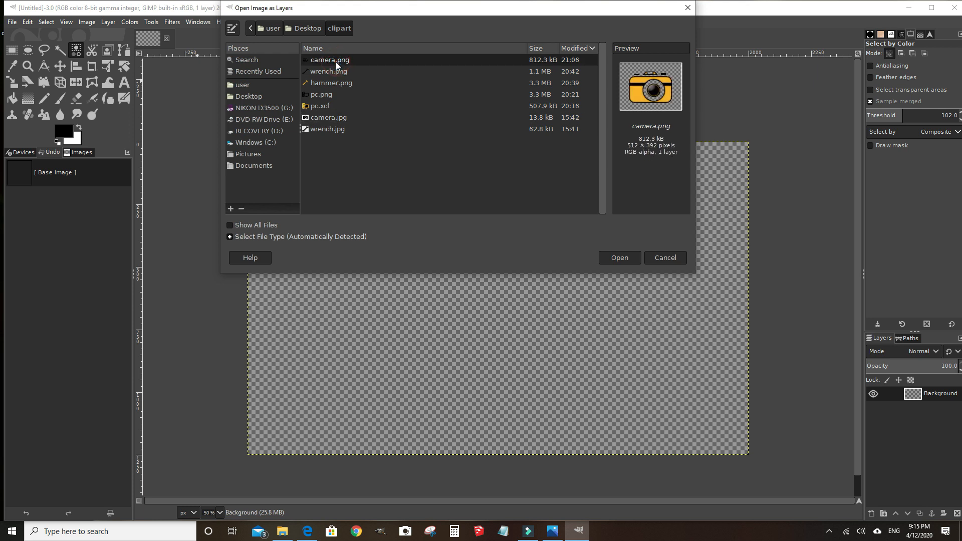
pyautogui.click(620, 259)
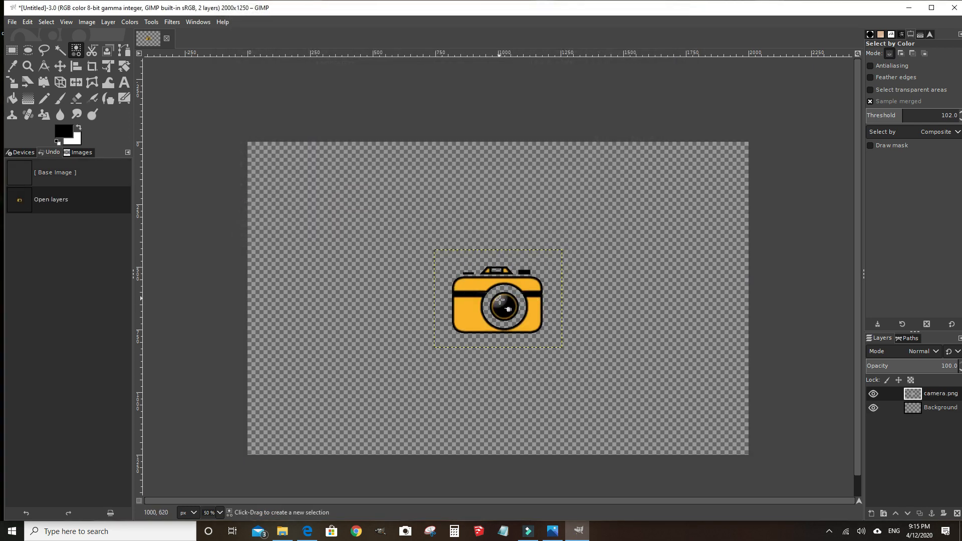
pyautogui.click(60, 65)
pyautogui.moveTo(517, 312); pyautogui.dragTo(451, 294)
pyautogui.moveTo(400, 278); pyautogui.dragTo(253, 291)
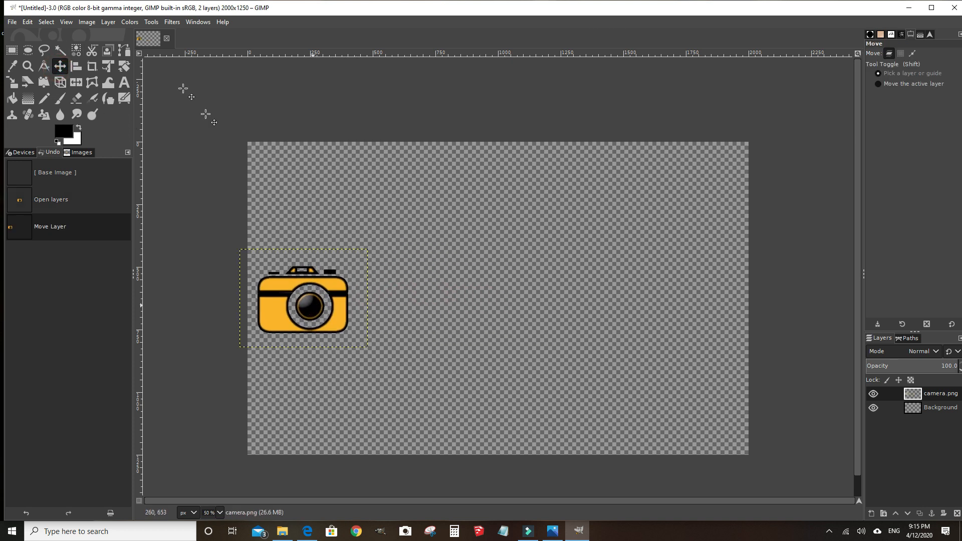
# Add wrench.png from the clipart folder as a layer and move it just right of the camera
pyautogui.click(11, 22)
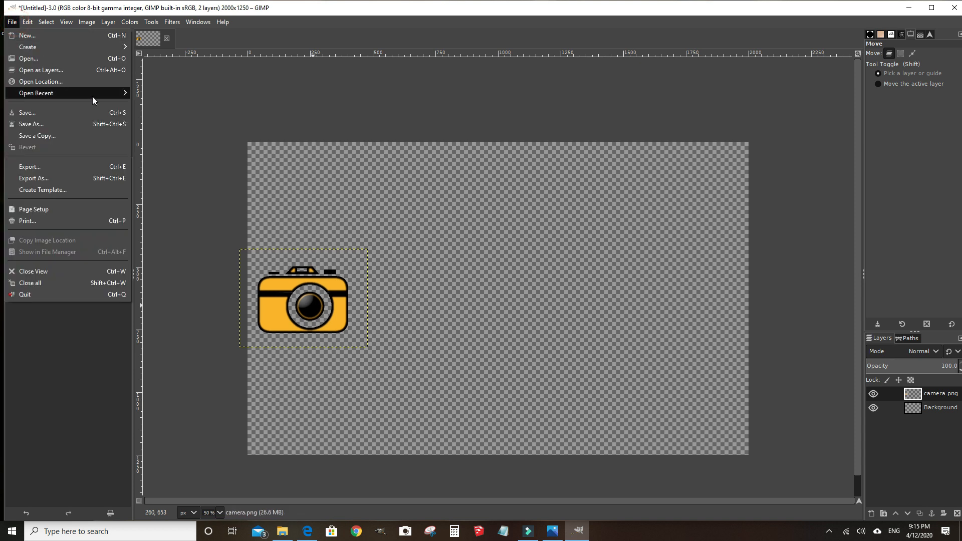
pyautogui.click(50, 71)
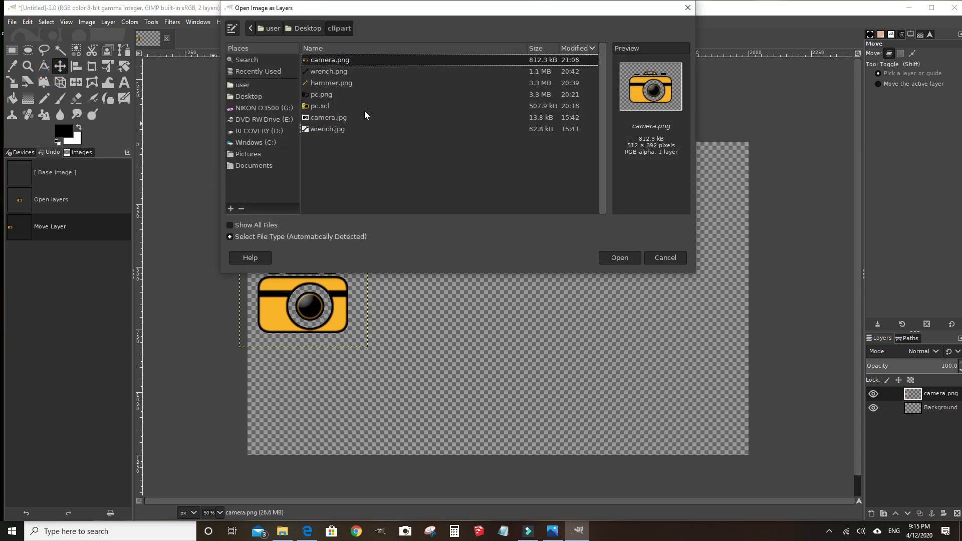
pyautogui.click(338, 72)
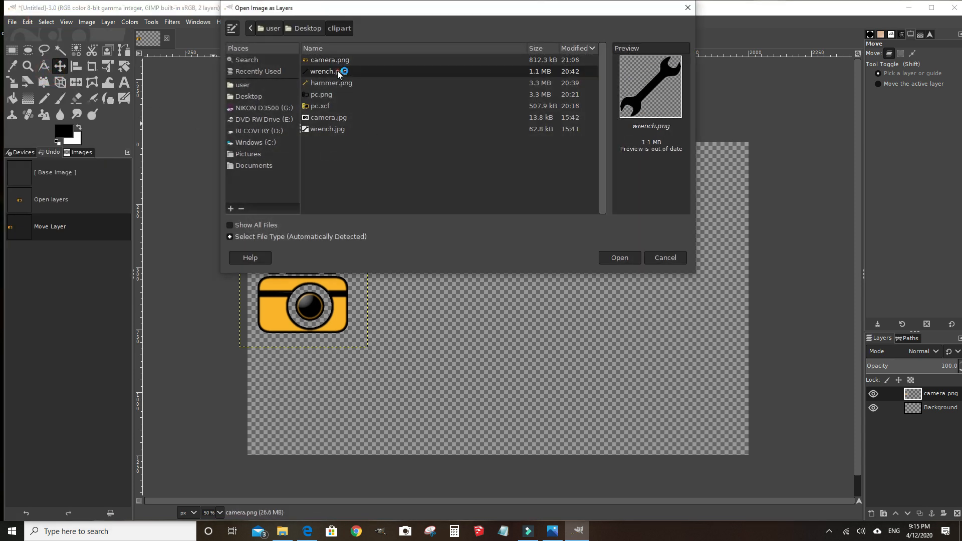
pyautogui.click(627, 259)
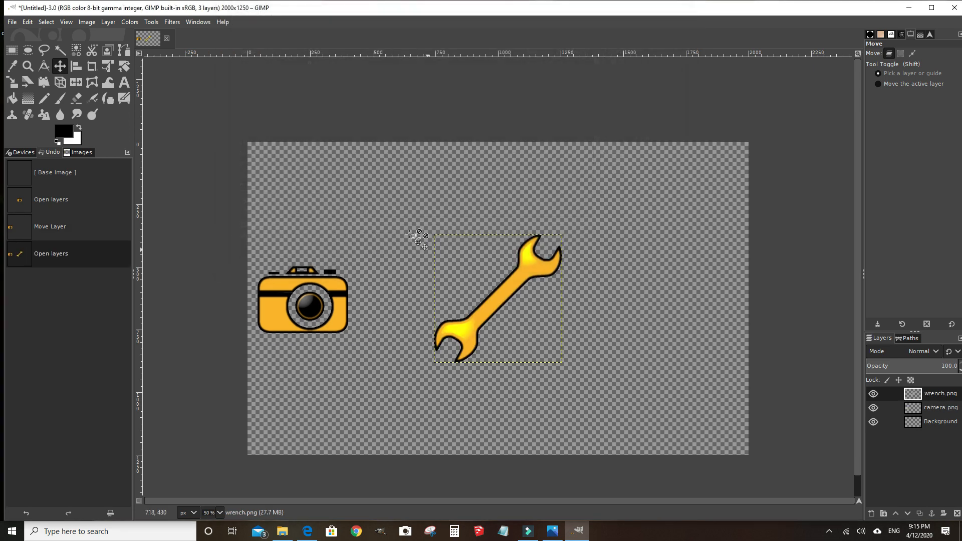
pyautogui.moveTo(506, 282); pyautogui.dragTo(399, 302)
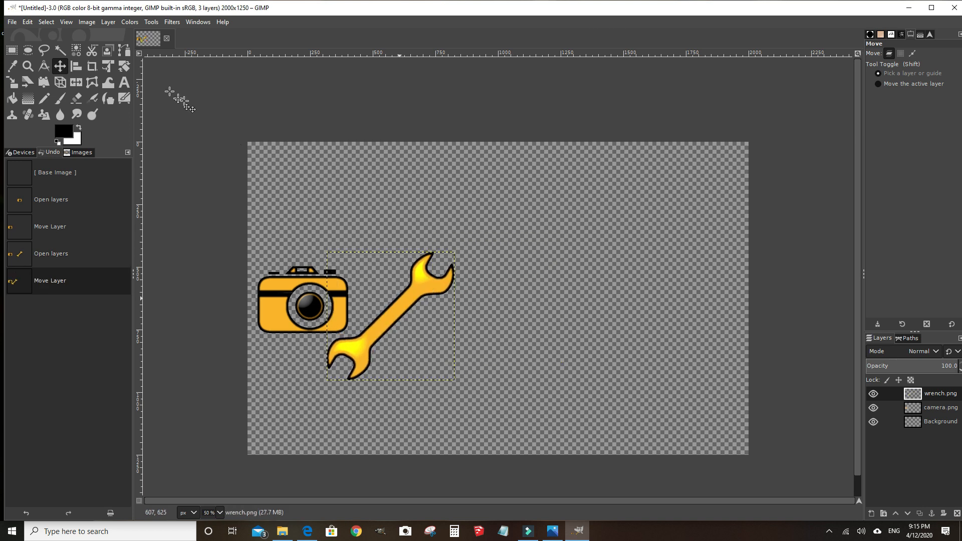
# Add hammer.png from the clipart folder as a layer and move it slightly down and left, close to the wrench
pyautogui.click(12, 22)
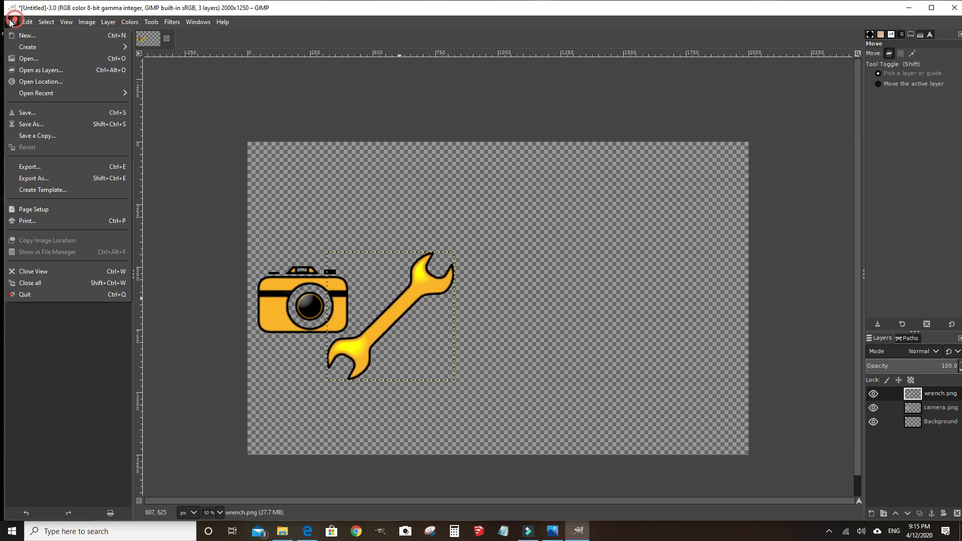
pyautogui.click(20, 74)
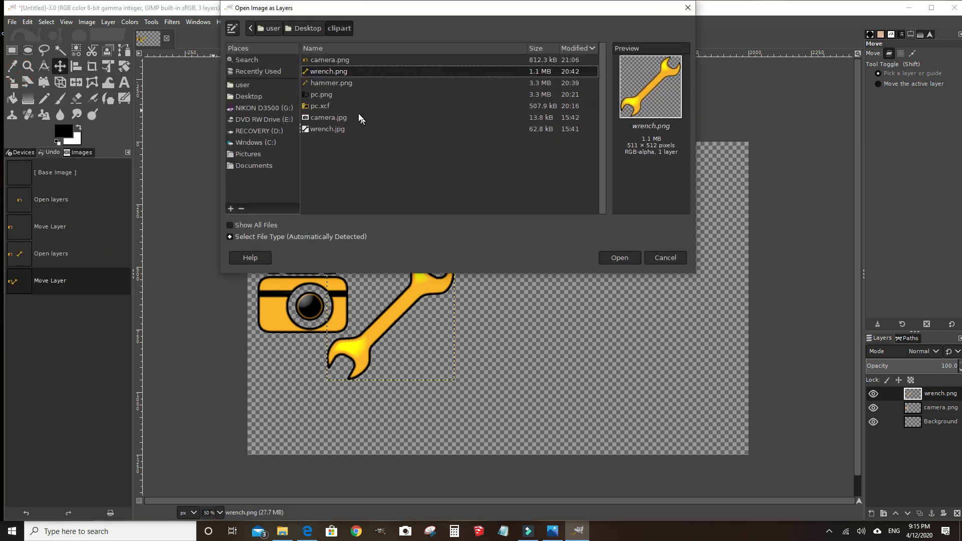
pyautogui.click(338, 83)
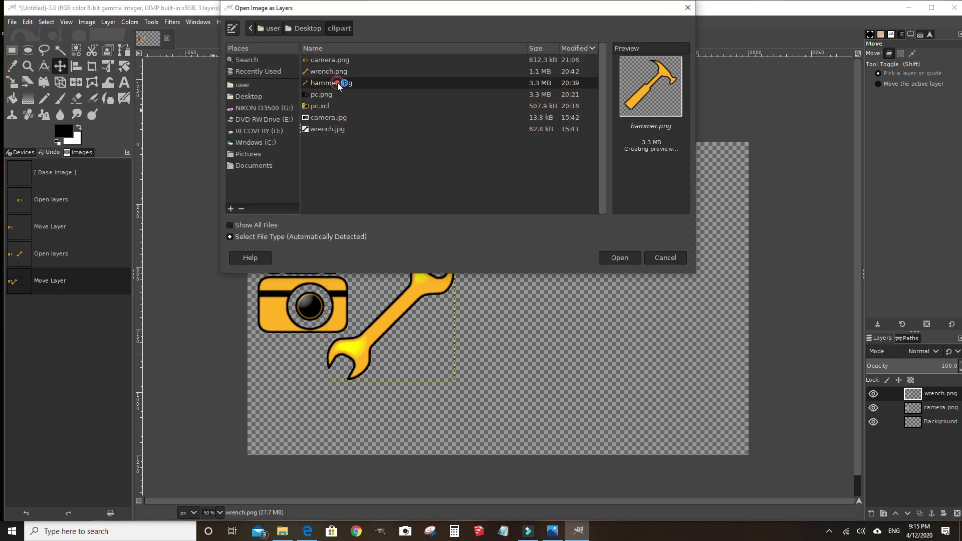
pyautogui.click(621, 257)
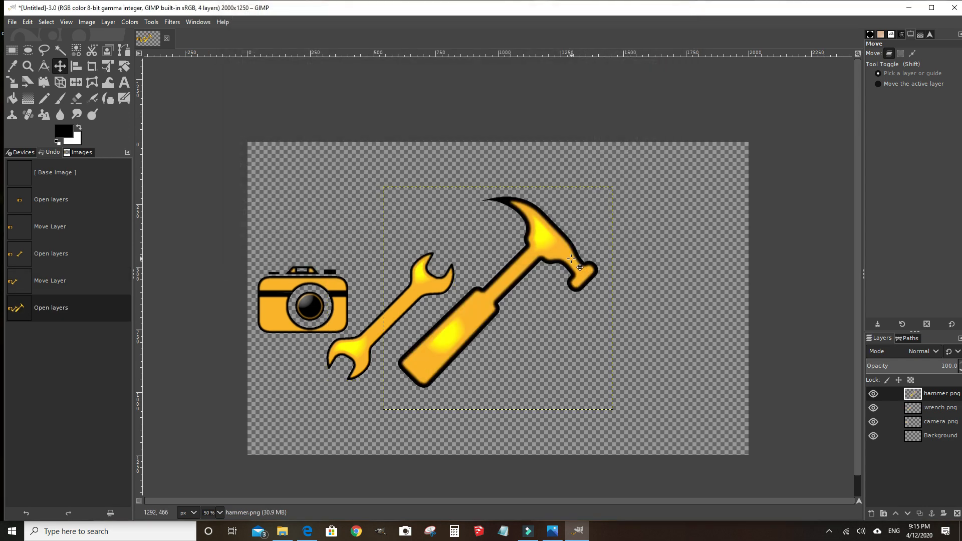
pyautogui.moveTo(548, 246); pyautogui.dragTo(532, 260)
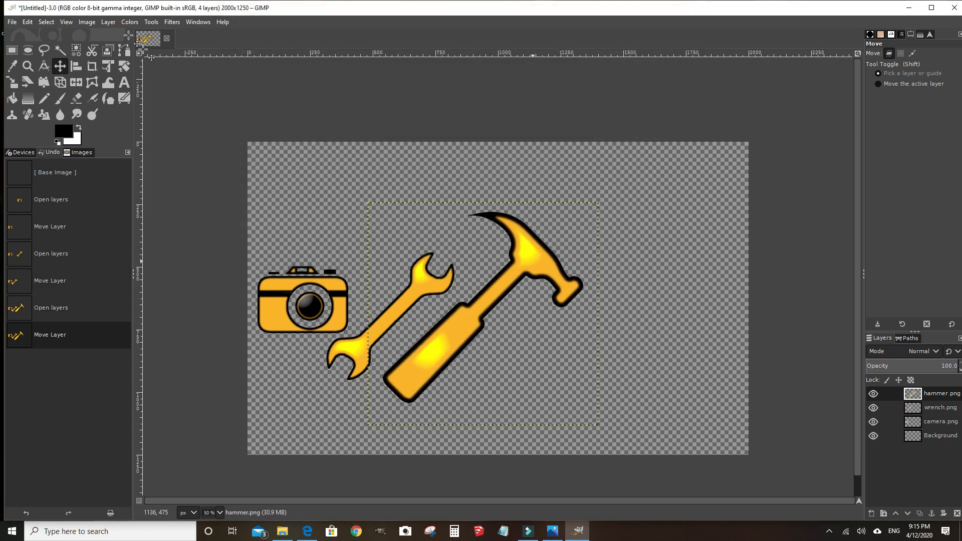
# Add pc.xcf from the clipart folder as a layer and move it to the right side of the canvas
pyautogui.click(12, 22)
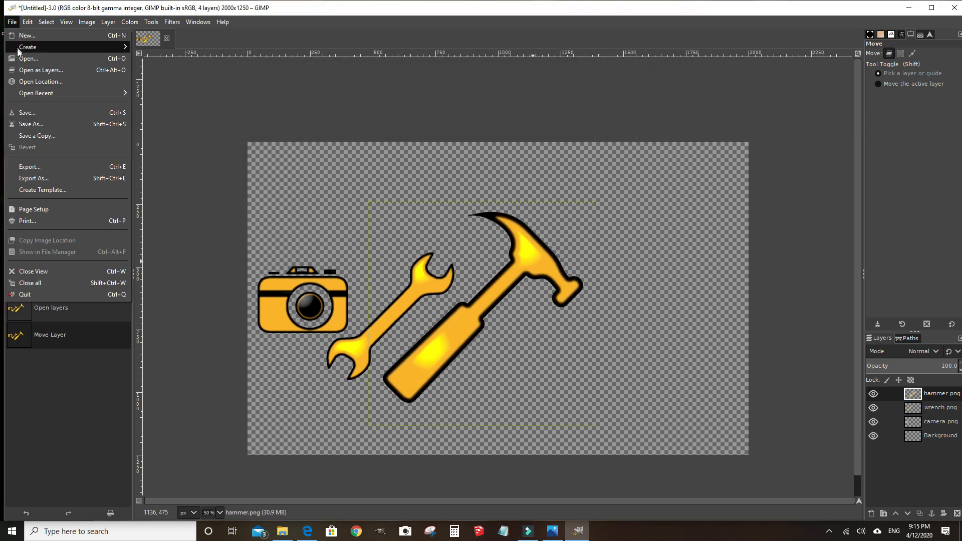
pyautogui.click(21, 70)
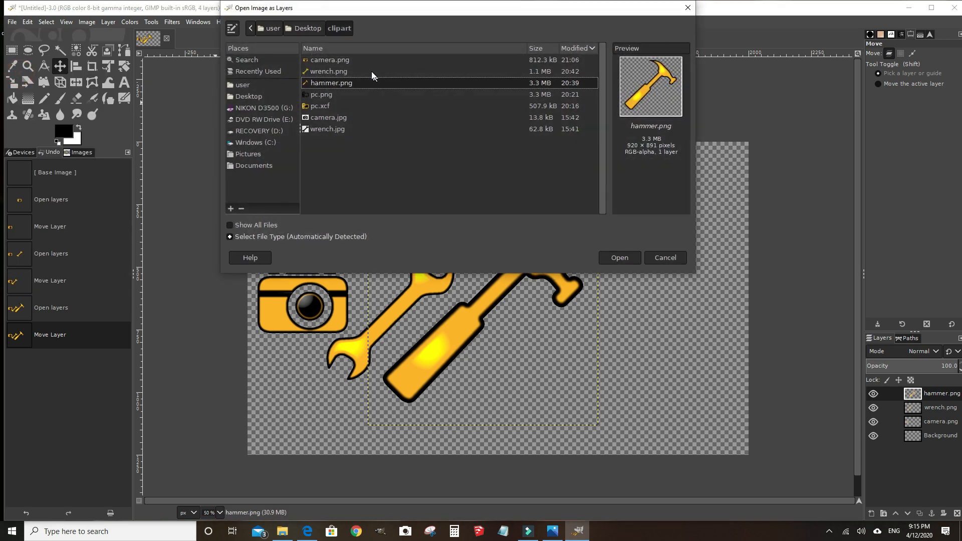
pyautogui.click(325, 107)
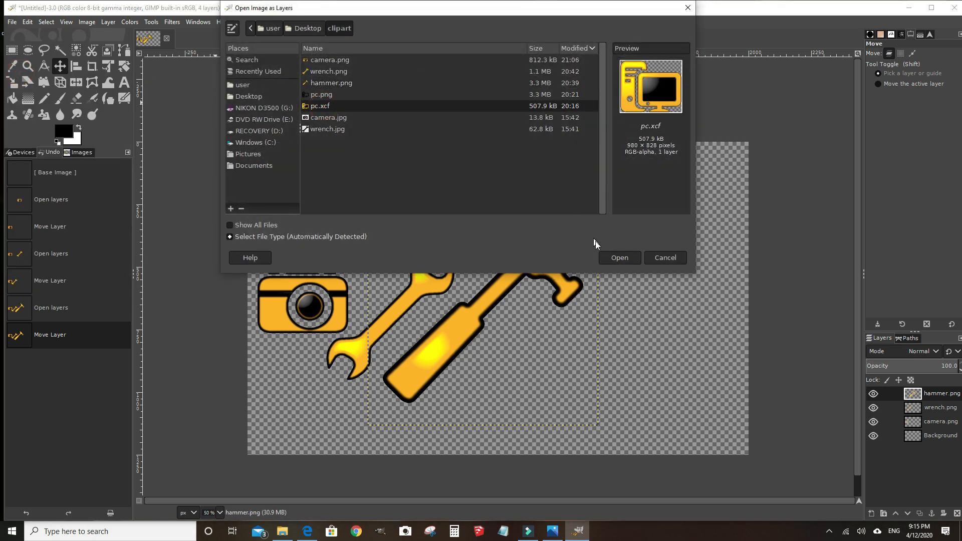
pyautogui.click(619, 257)
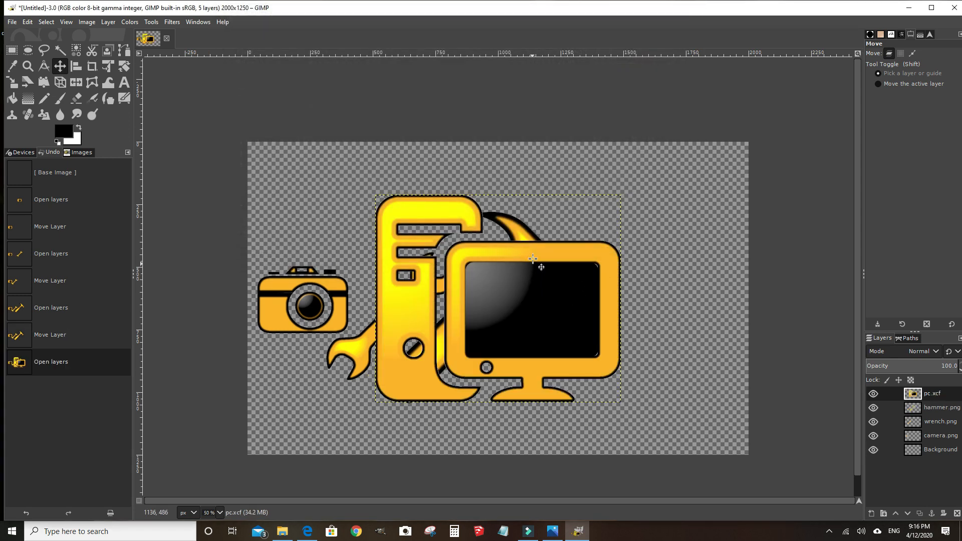
pyautogui.moveTo(533, 257); pyautogui.dragTo(653, 246)
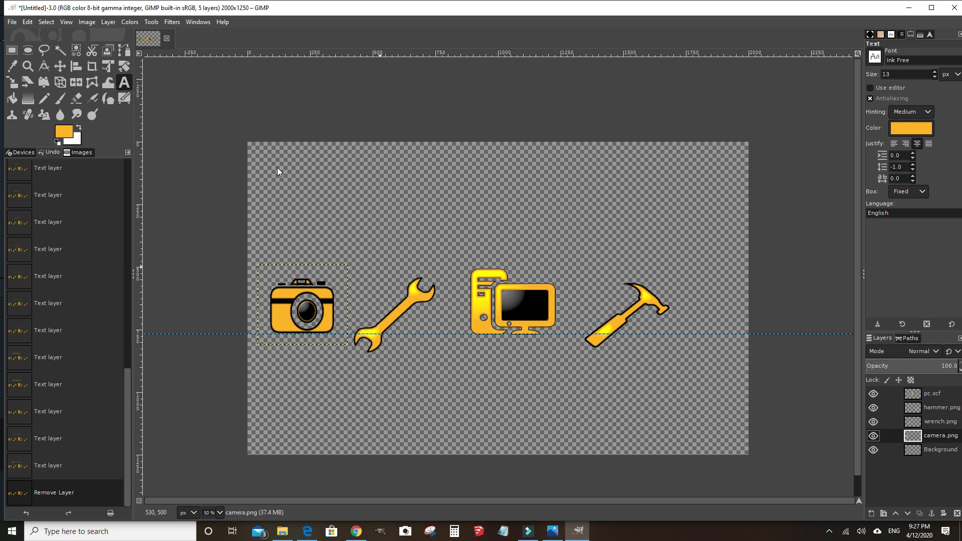
# Create a text box above the icons, extended to the canvas's left edge, containing "How To Do It"
pyautogui.moveTo(279, 168); pyautogui.dragTo(677, 273)
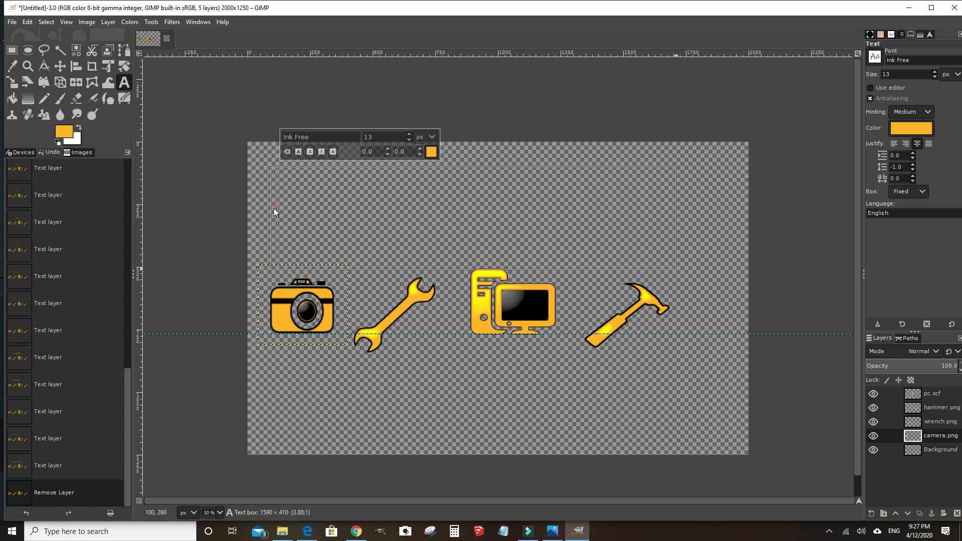
pyautogui.moveTo(274, 208); pyautogui.dragTo(244, 207)
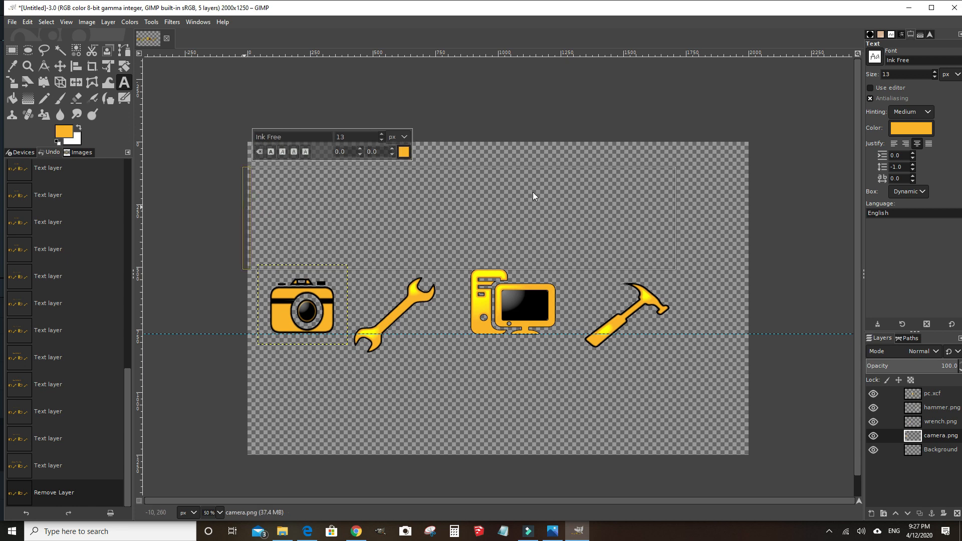
pyautogui.click(326, 206)
pyautogui.write('Ho')
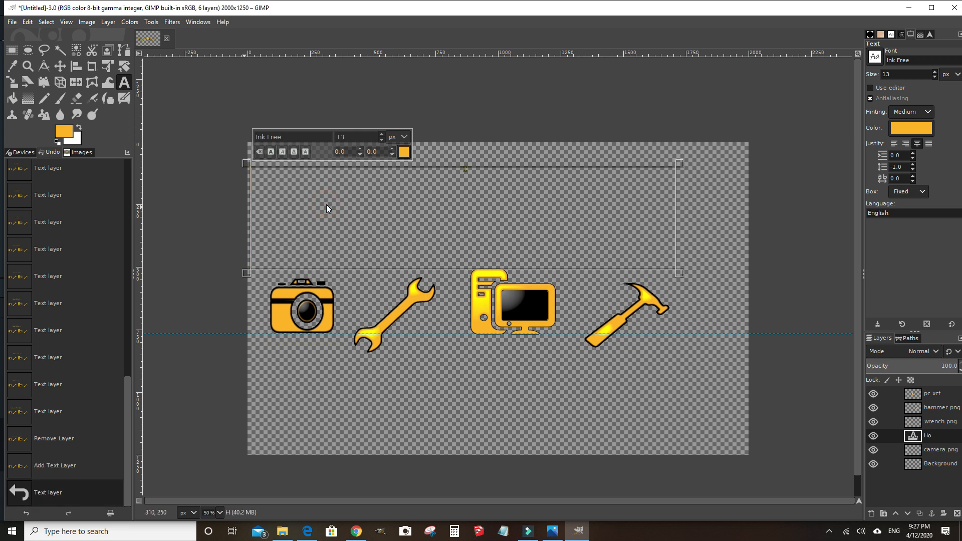
pyautogui.write('w To Do It')
# Set the whole "How To Do It" text to 199 px and make it bold
pyautogui.hotkey('ctrl', 'a')
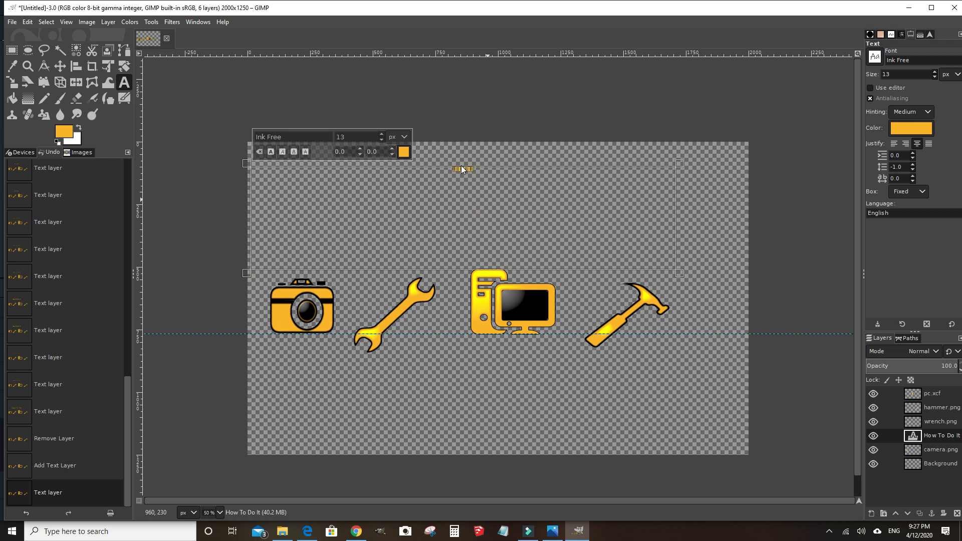
pyautogui.click(382, 133)
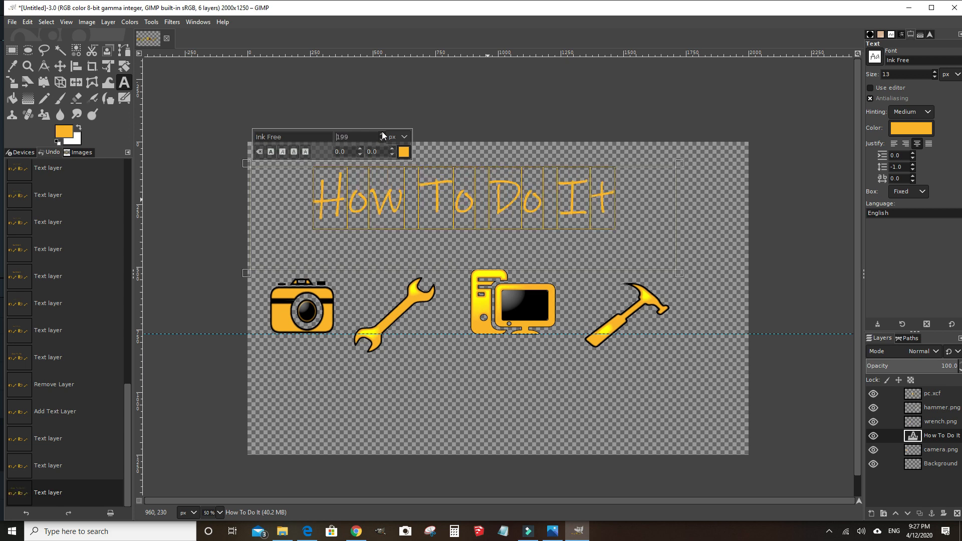
pyautogui.click(270, 152)
pyautogui.click(273, 153)
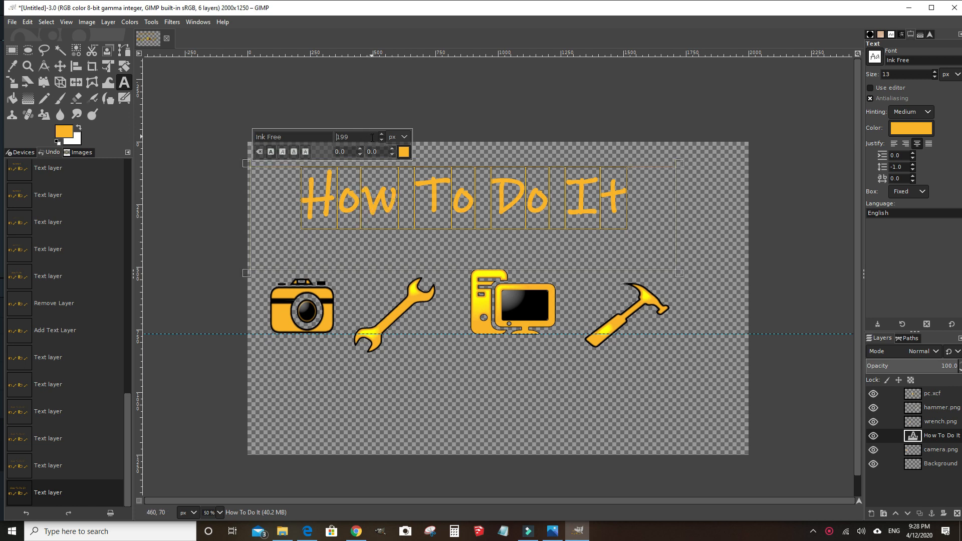
# Set the title's kerning to -16.0, enlarge it to 290 px, and reduce the size until all words fit on one line
pyautogui.moveTo(382, 136); pyautogui.dragTo(392, 152)
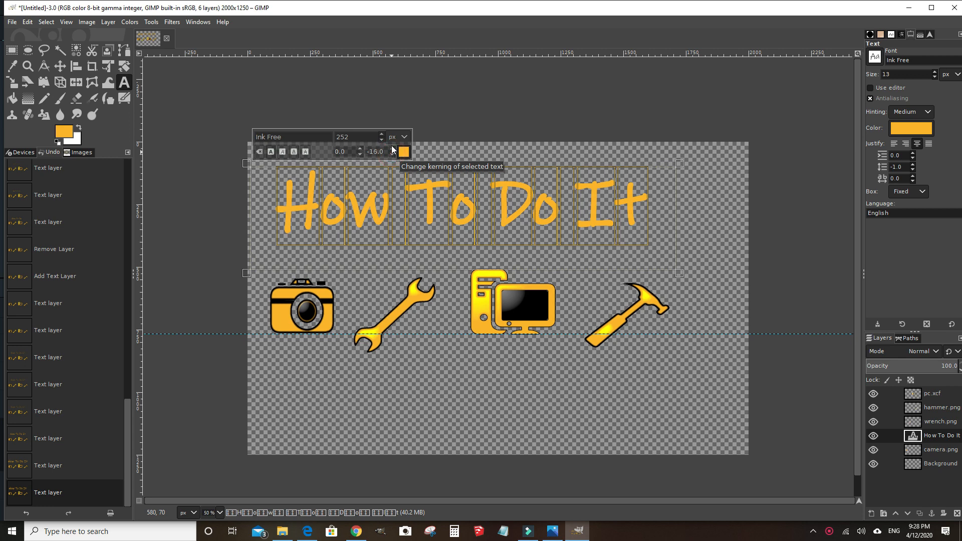
pyautogui.moveTo(383, 134); pyautogui.dragTo(382, 135)
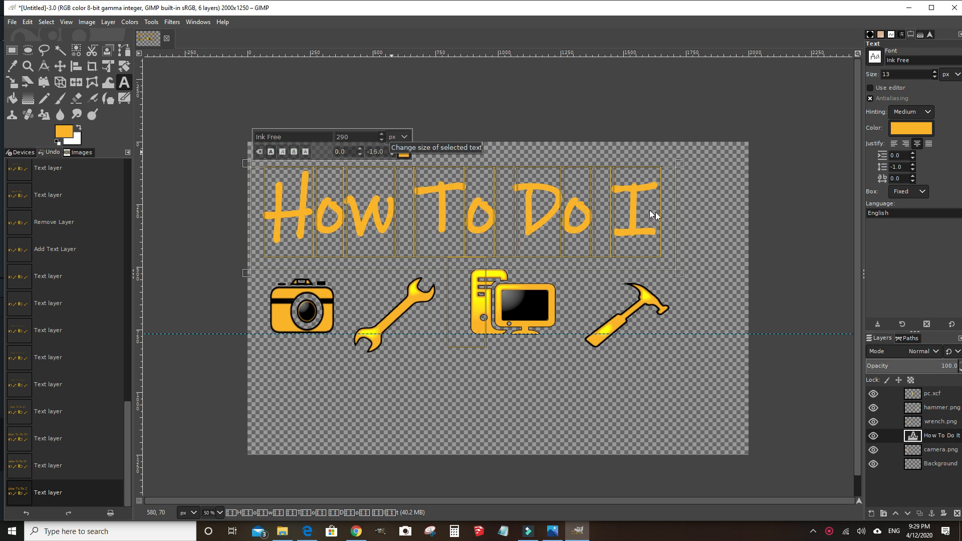
pyautogui.click(382, 141)
pyautogui.click(382, 141)
pyautogui.click(382, 141)
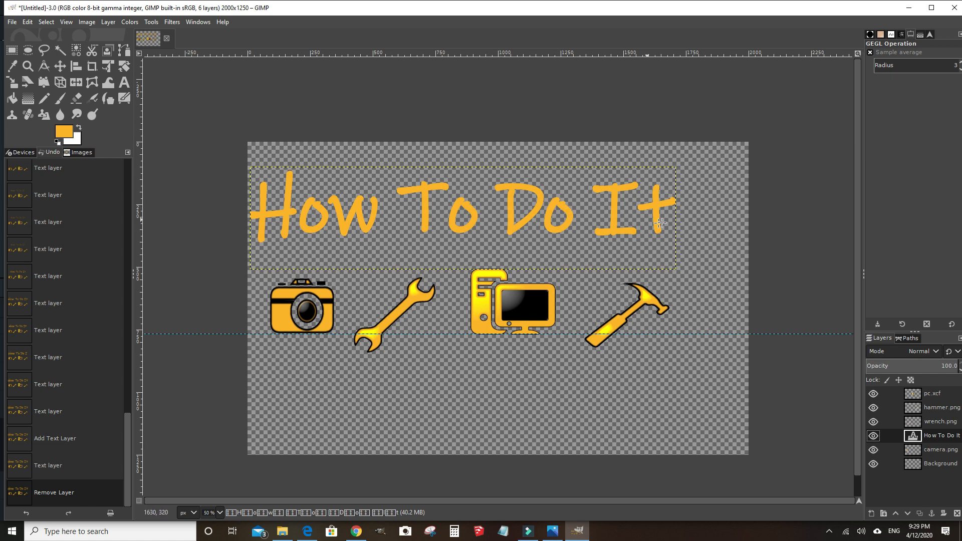
# Start a Drop Shadow on the "How To Do It" layer with X and Y offsets of 12 and opacity 1.180
pyautogui.click(172, 22)
pyautogui.moveTo(223, 124)
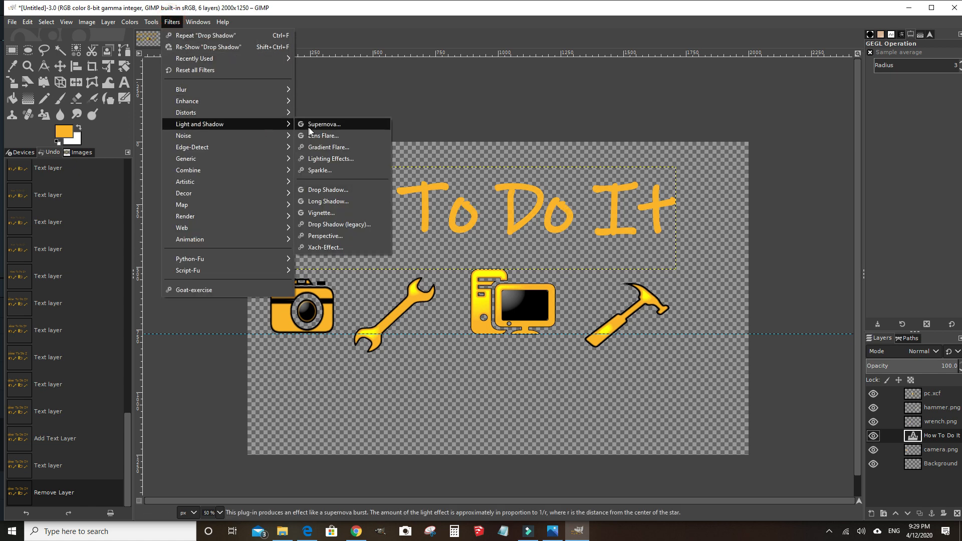
pyautogui.click(326, 190)
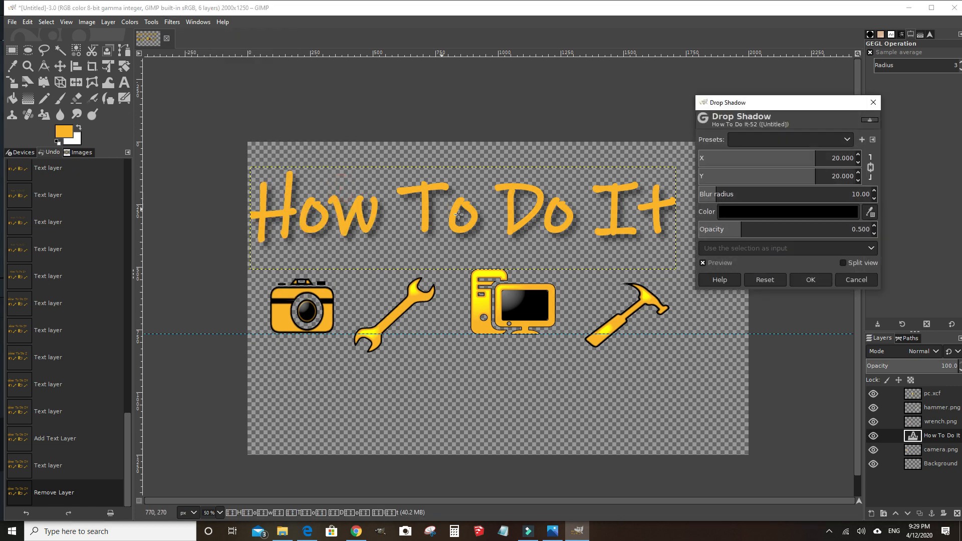
pyautogui.click(858, 182)
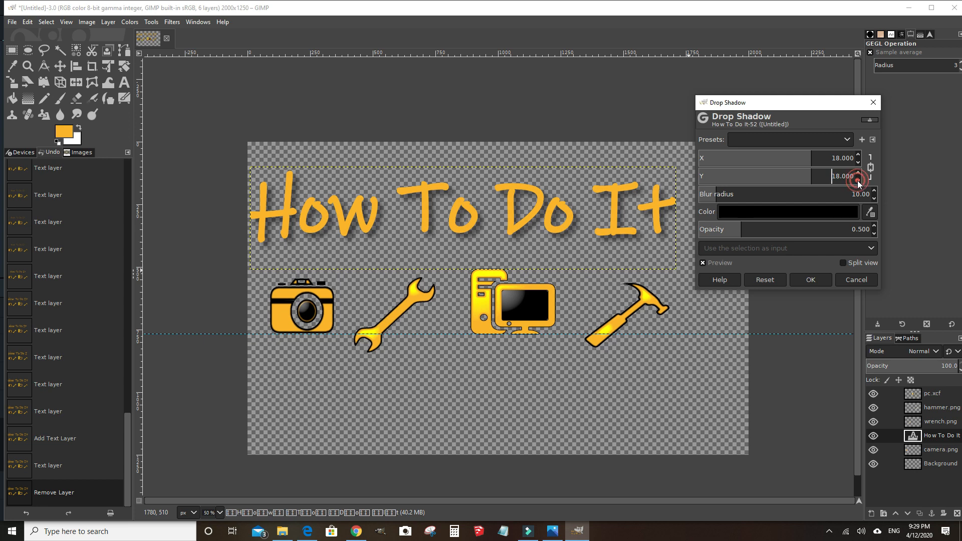
pyautogui.click(874, 224)
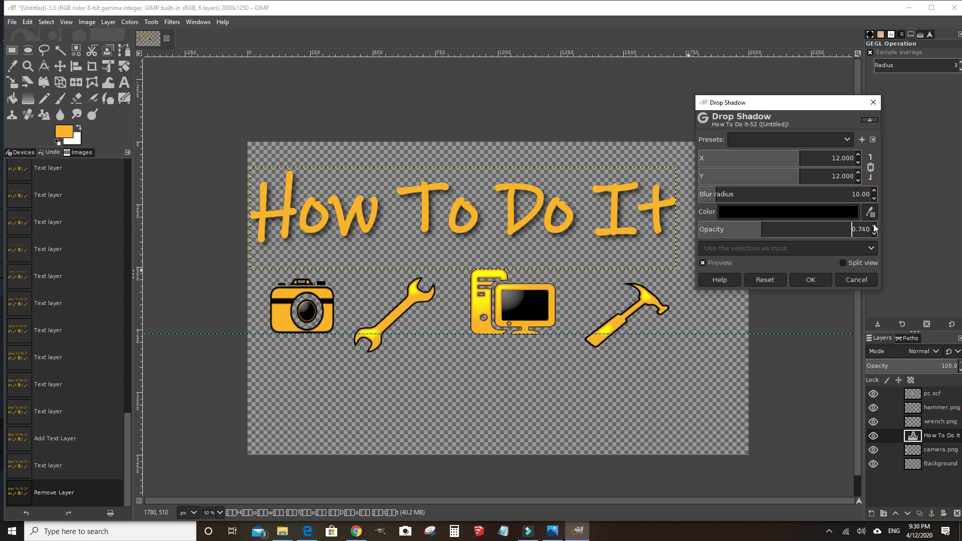
pyautogui.moveTo(874, 224); pyautogui.dragTo(874, 224)
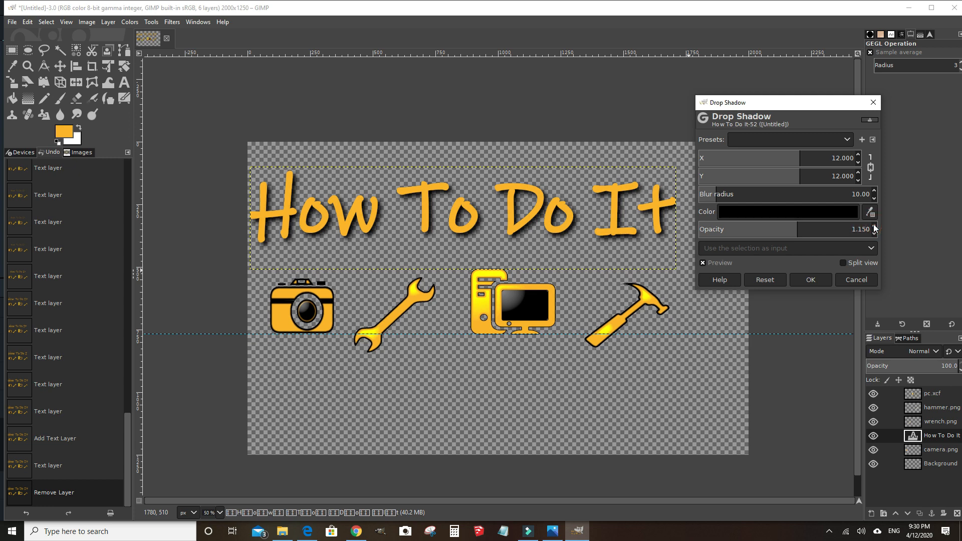
# Try X and Y shadow offsets between 10 and 13, settle on 12, and apply the drop shadow
pyautogui.click(858, 173)
pyautogui.click(858, 173)
pyautogui.click(860, 180)
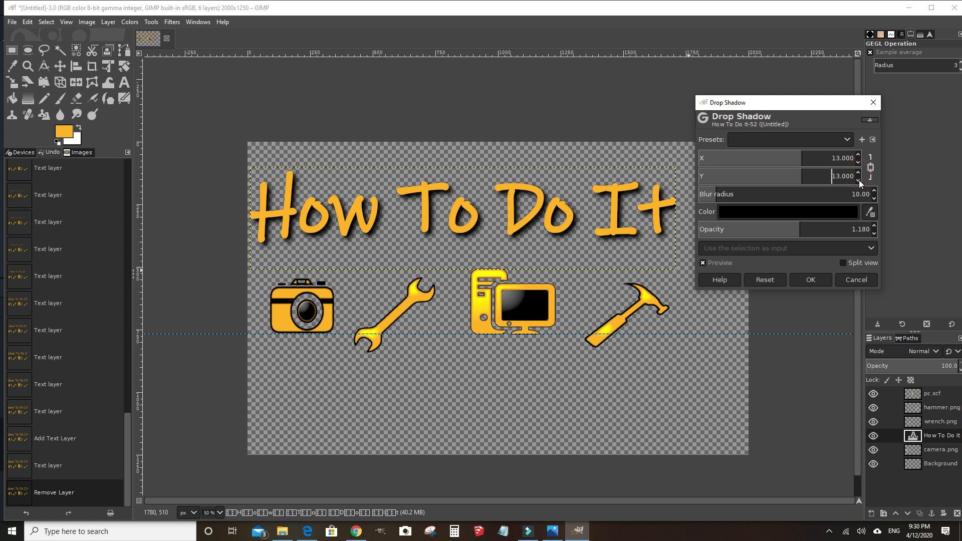
pyautogui.click(860, 180)
pyautogui.click(859, 180)
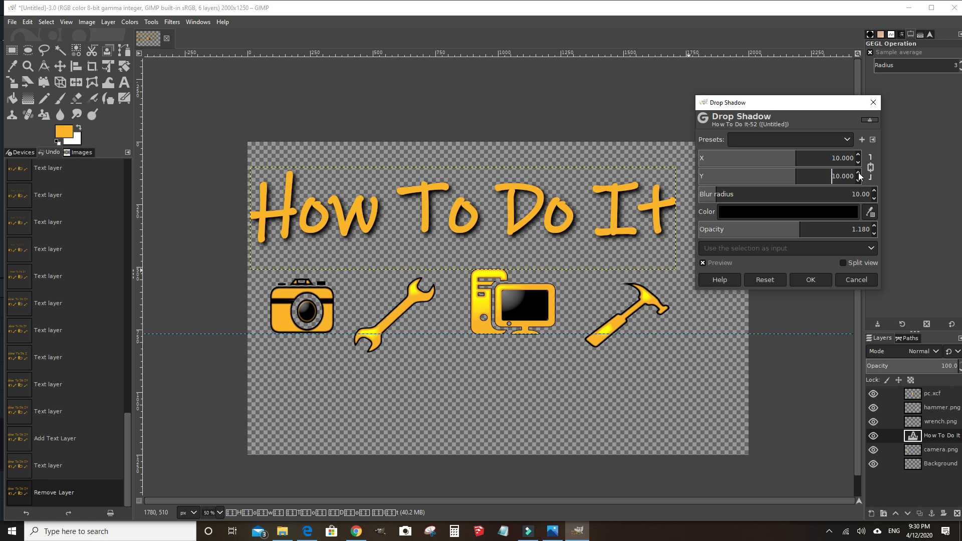
pyautogui.click(859, 173)
pyautogui.click(858, 172)
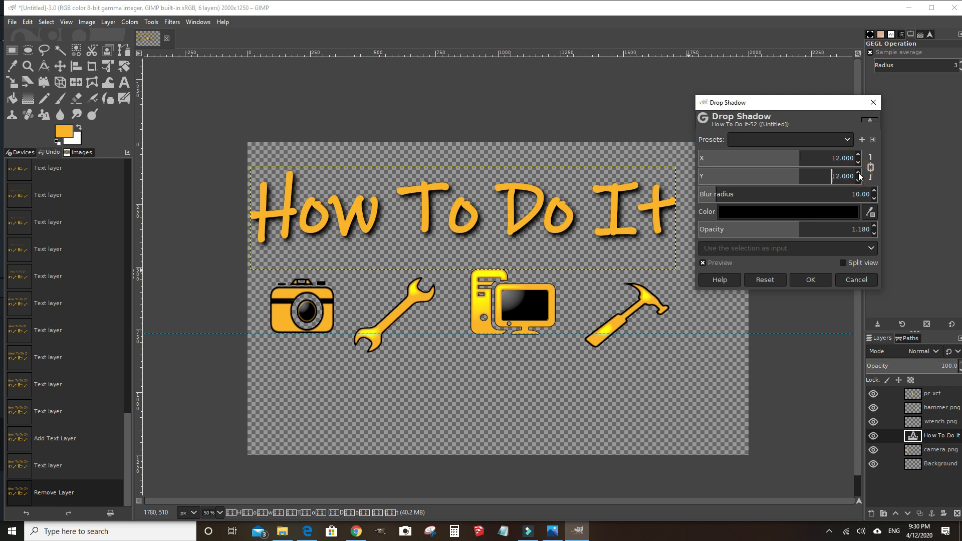
pyautogui.click(811, 280)
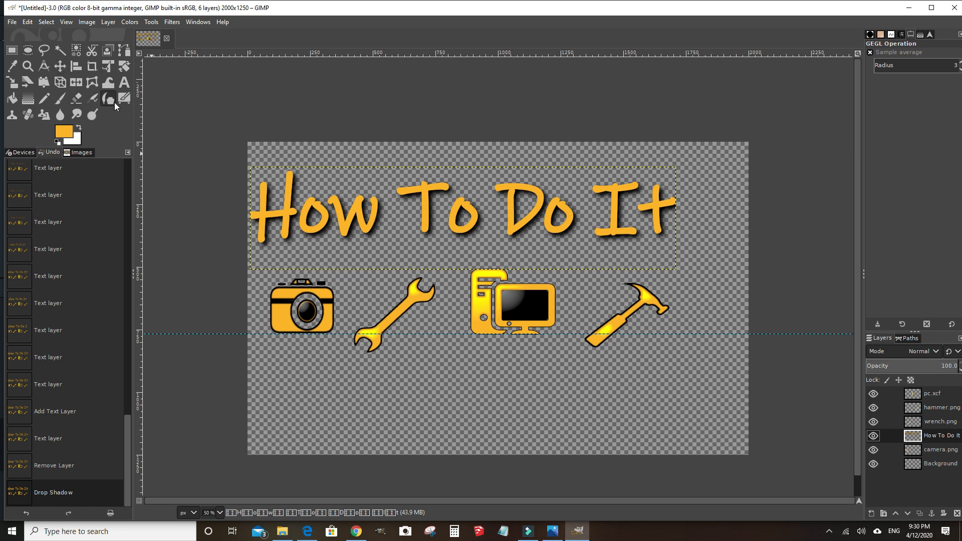
# Draw a wide text box below the icons and enter "PRO" in it
pyautogui.click(124, 83)
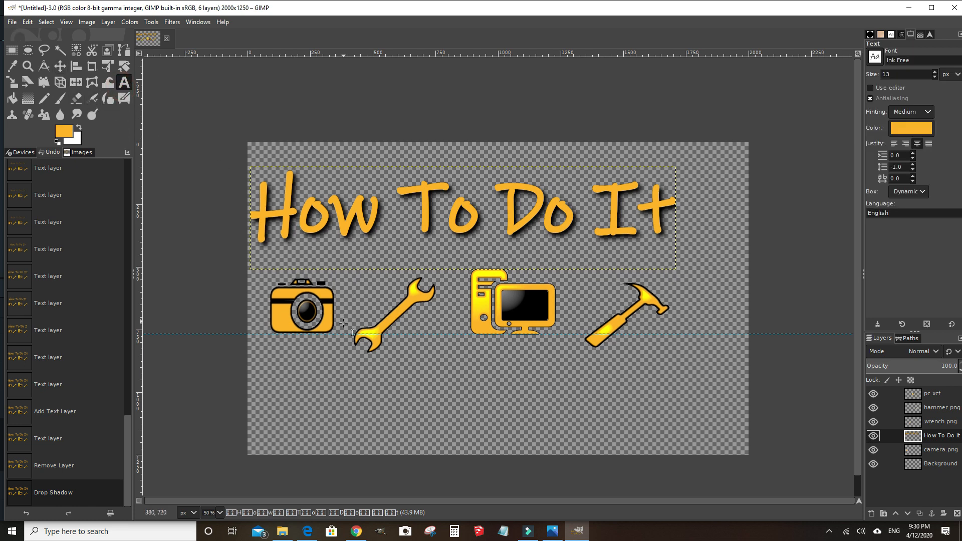
pyautogui.moveTo(272, 356); pyautogui.dragTo(675, 449)
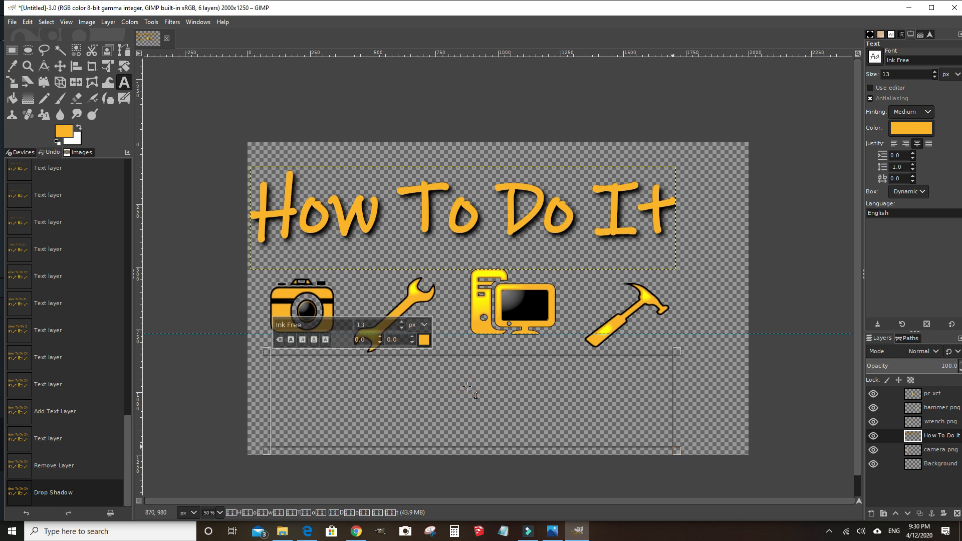
pyautogui.write('PRO')
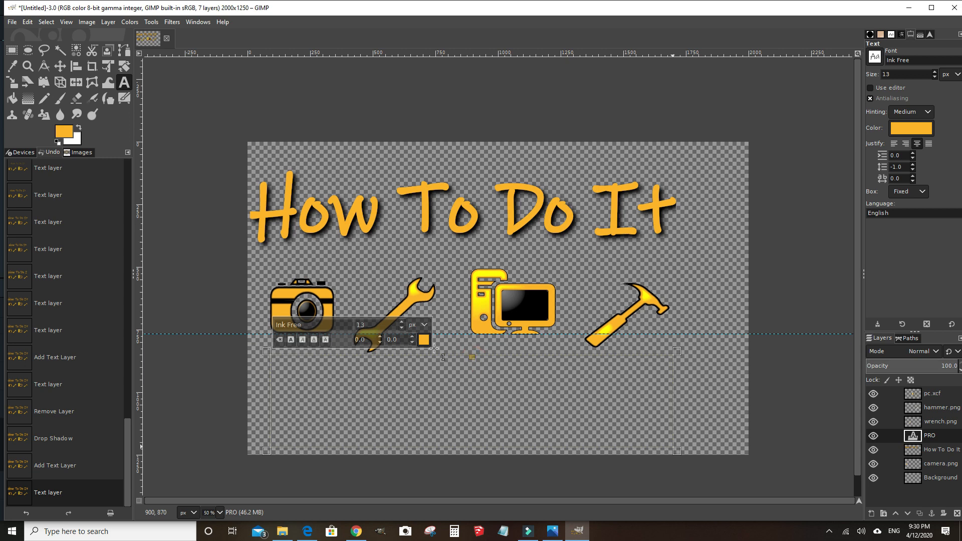
# Set the "PRO" text to 346 px and make it bold
pyautogui.click(401, 322)
pyautogui.click(401, 322)
pyautogui.moveTo(401, 323); pyautogui.dragTo(401, 323)
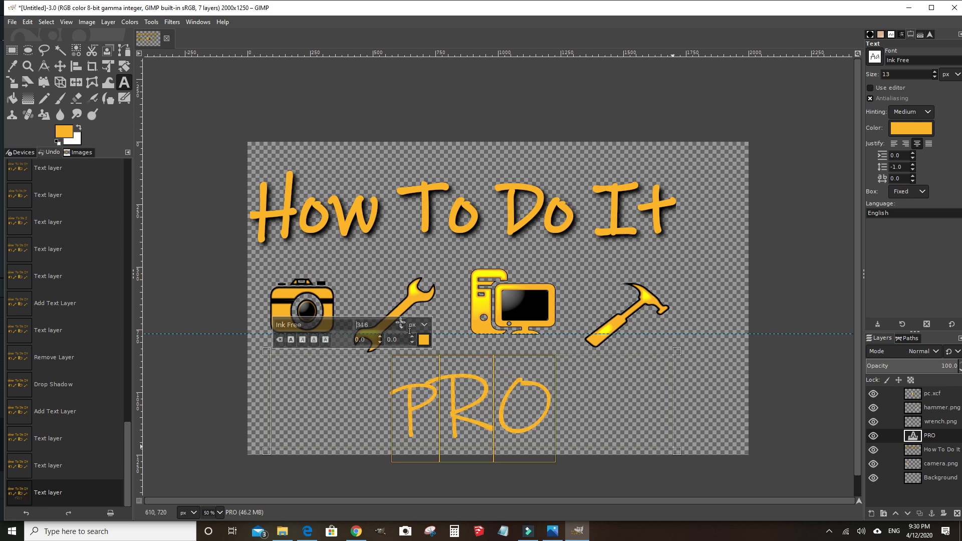
pyautogui.click(292, 340)
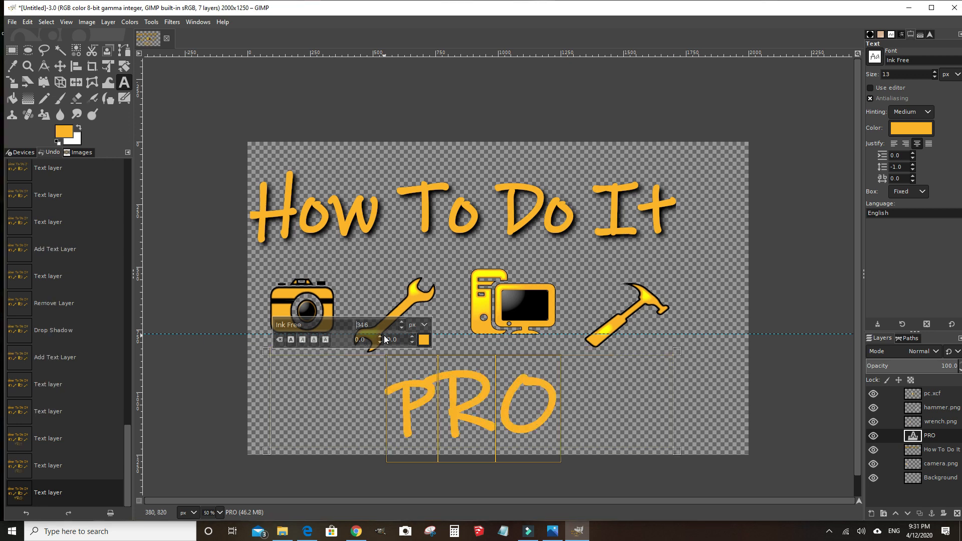
# Increase the size of the "PRO" text to 365 px
pyautogui.click(402, 323)
pyautogui.click(403, 323)
pyautogui.click(403, 322)
pyautogui.click(403, 323)
pyautogui.click(402, 323)
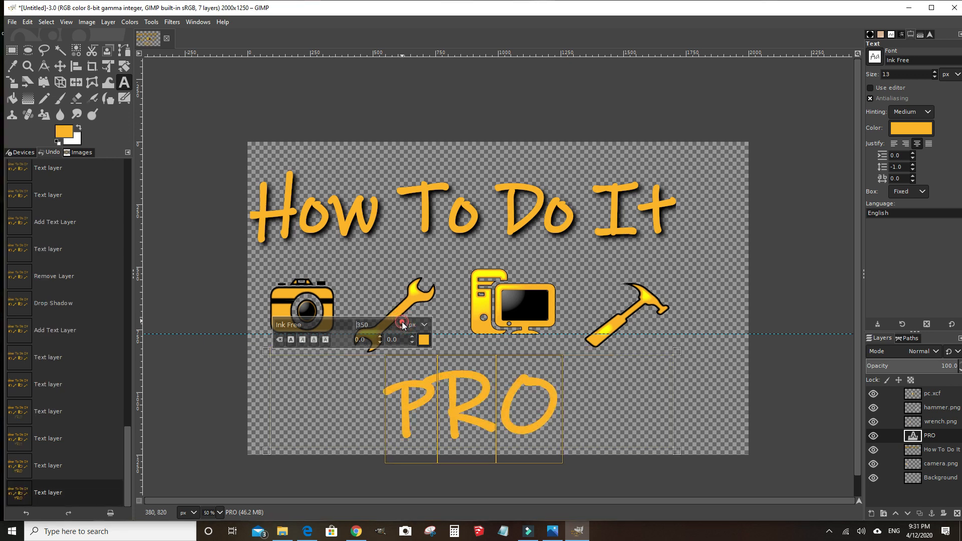
pyautogui.click(403, 323)
pyautogui.click(402, 323)
pyautogui.click(403, 323)
pyautogui.click(403, 323)
pyautogui.click(402, 322)
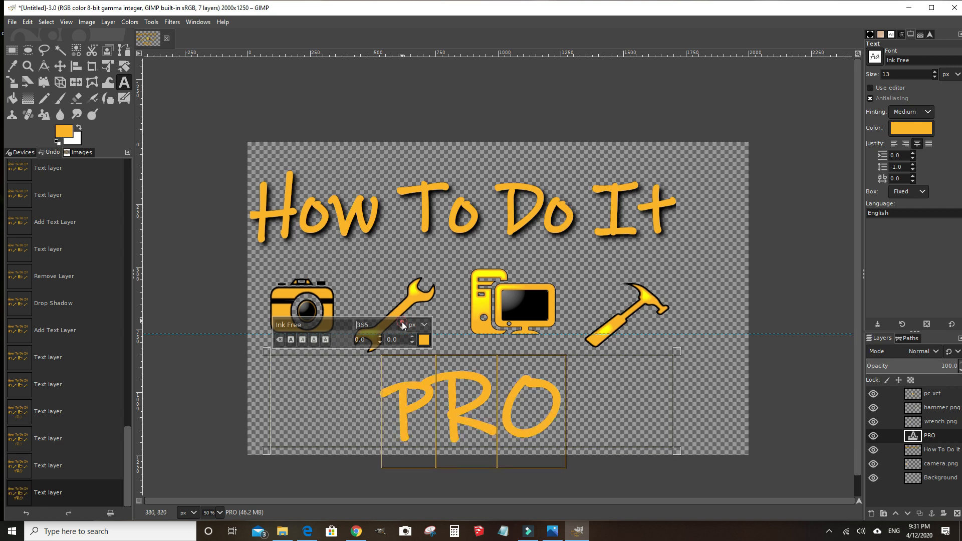
# Increase the size of the "PRO" text to 370 px
pyautogui.click(403, 323)
pyautogui.click(403, 323)
pyautogui.click(403, 323)
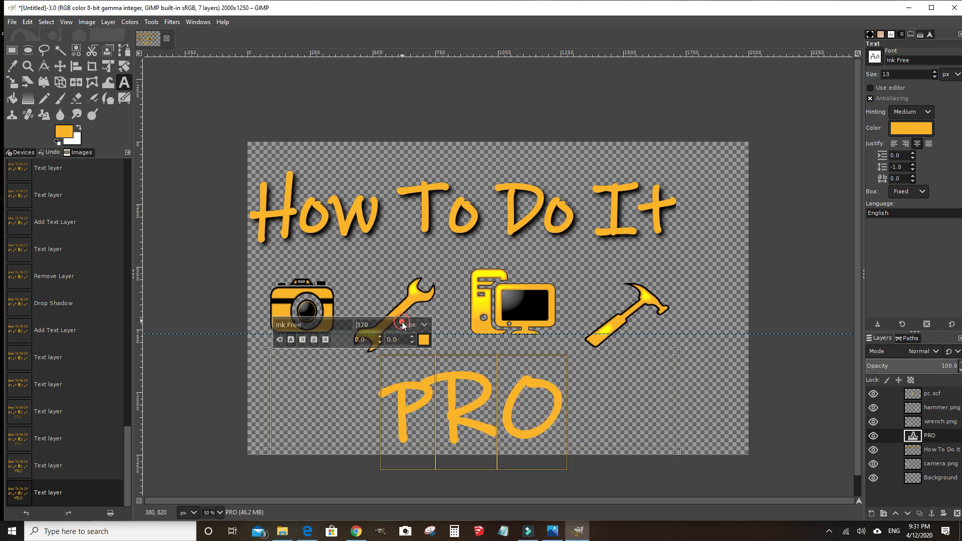
# Widen the "PRO" text box so it spans from the canvas's left edge to about 1735 px across
pyautogui.click(489, 353)
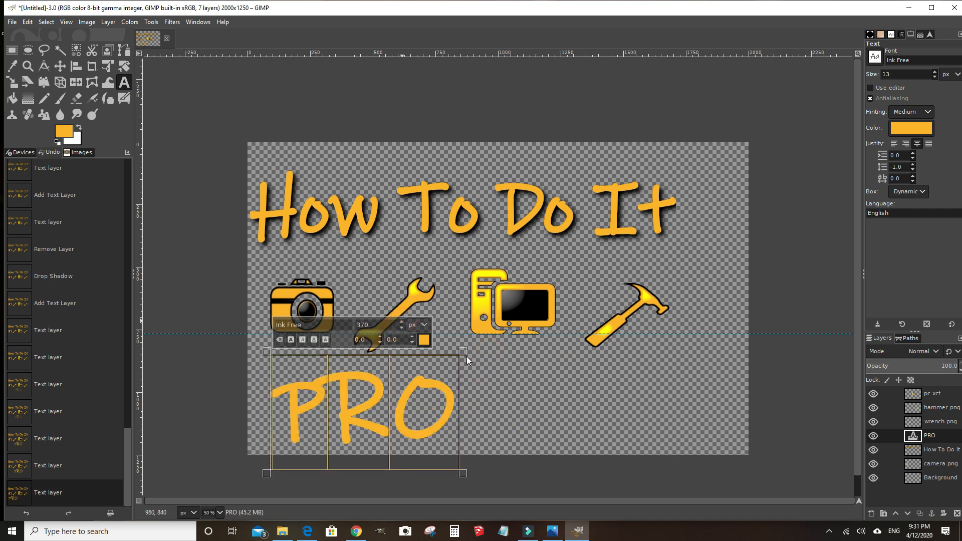
pyautogui.moveTo(462, 354); pyautogui.dragTo(682, 347)
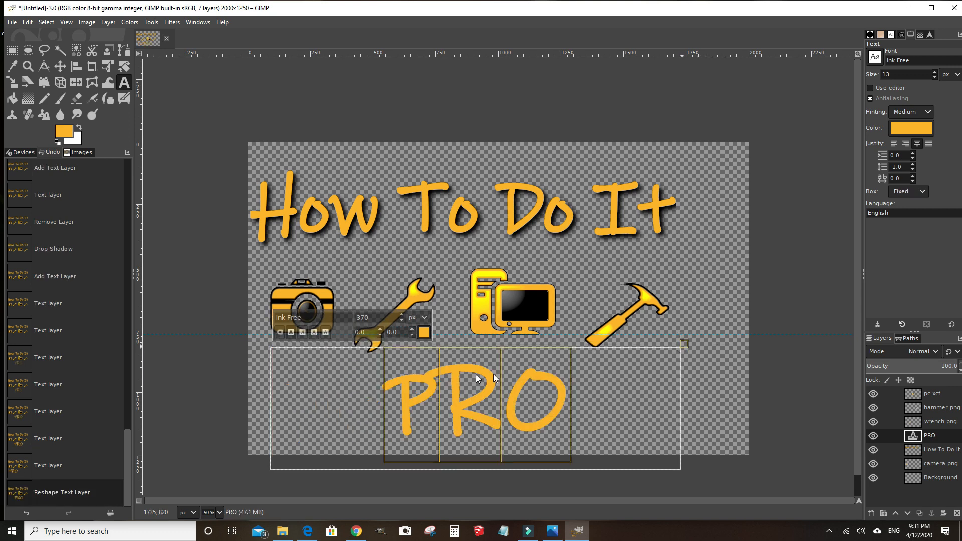
pyautogui.click(269, 354)
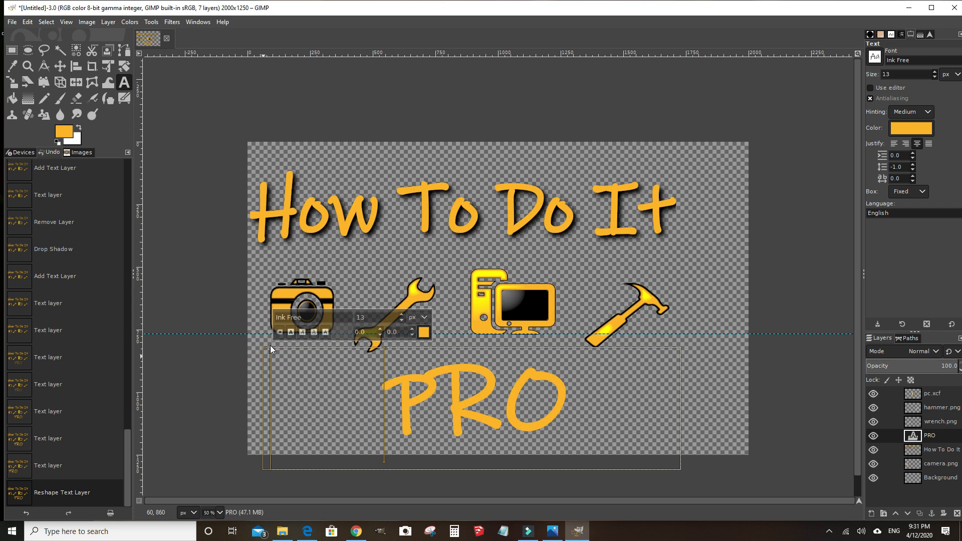
pyautogui.moveTo(269, 348); pyautogui.dragTo(247, 343)
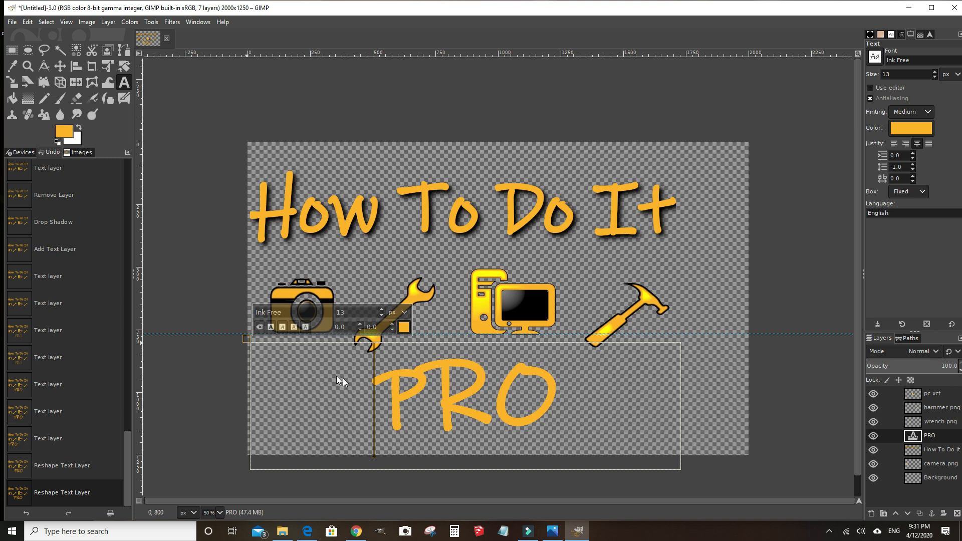
# Enlarge the "PRO" text to 444 px and spread its letters apart with a kerning of 272
pyautogui.doubleClick(482, 408)
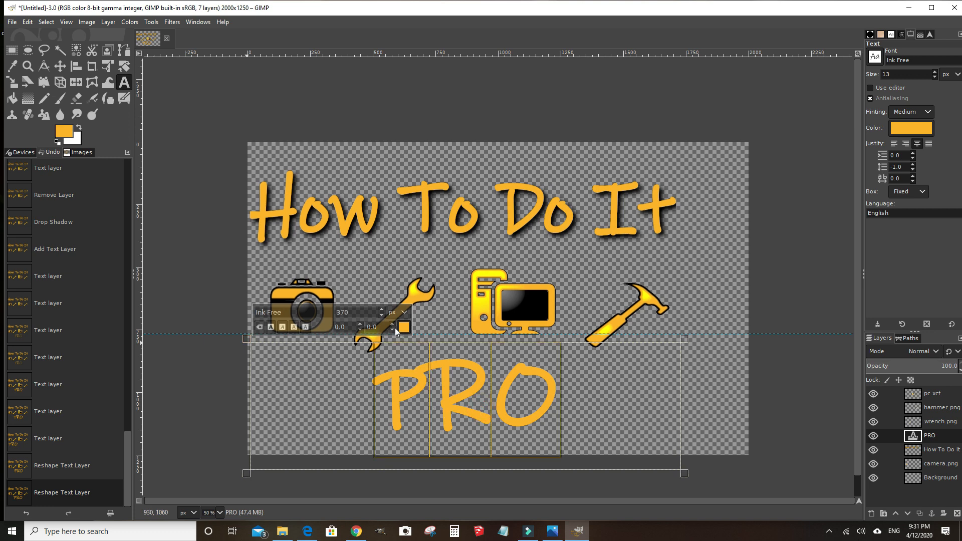
pyautogui.click(381, 311)
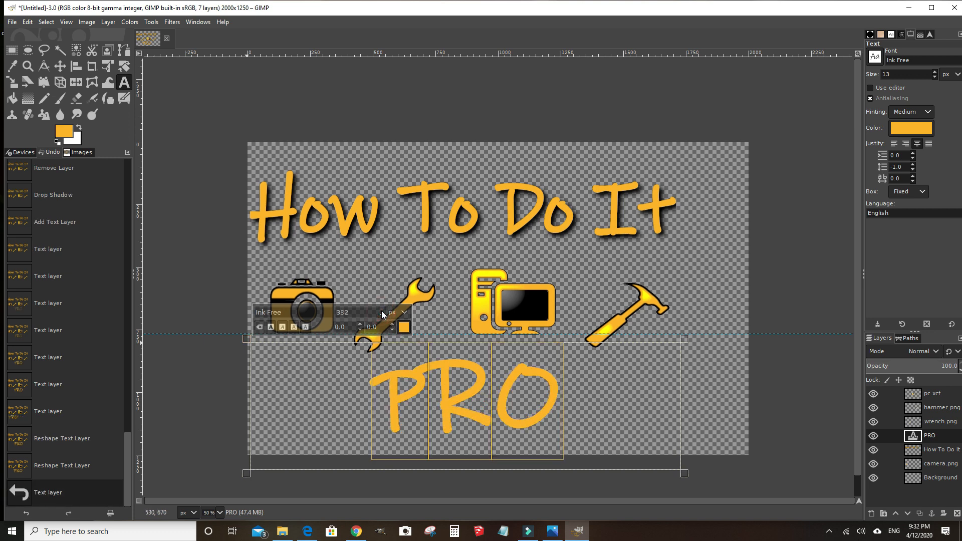
pyautogui.click(382, 312)
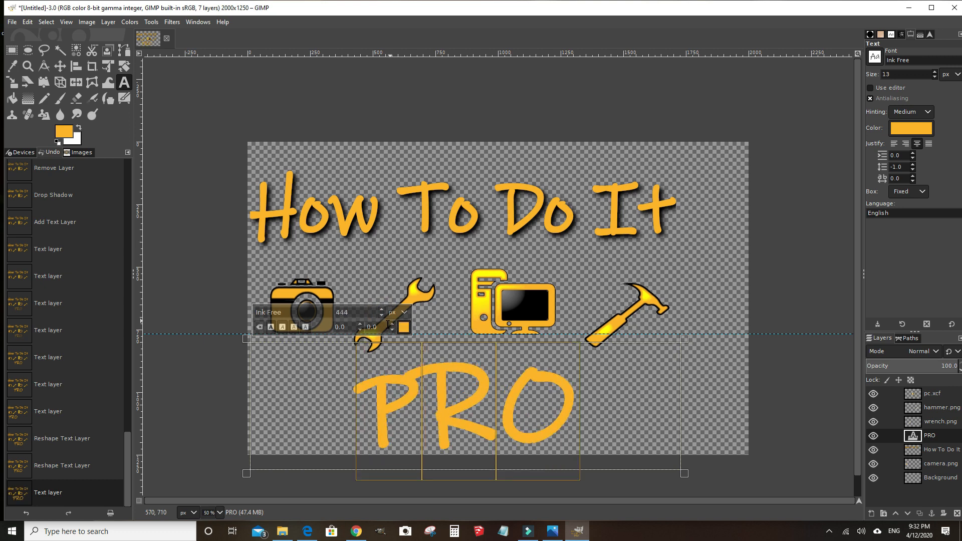
pyautogui.click(393, 327)
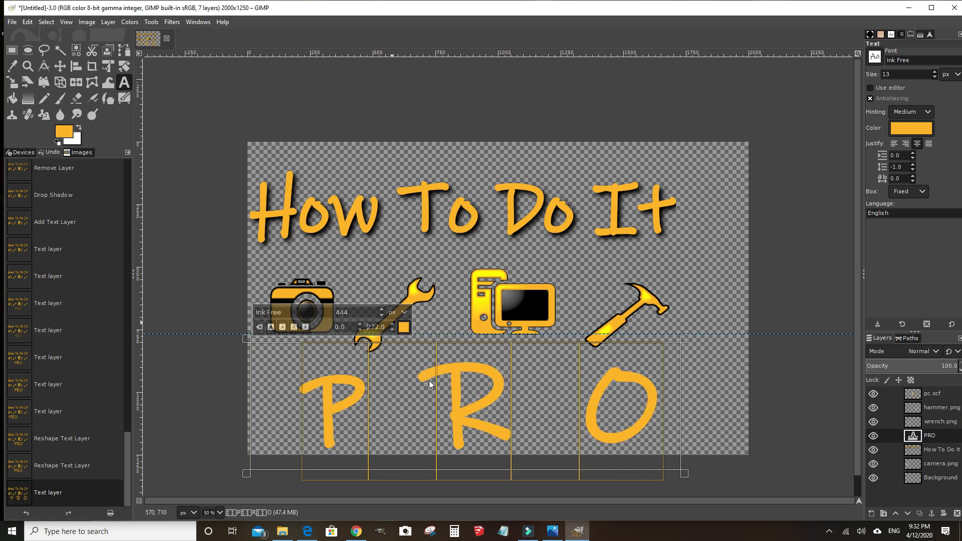
pyautogui.click(783, 358)
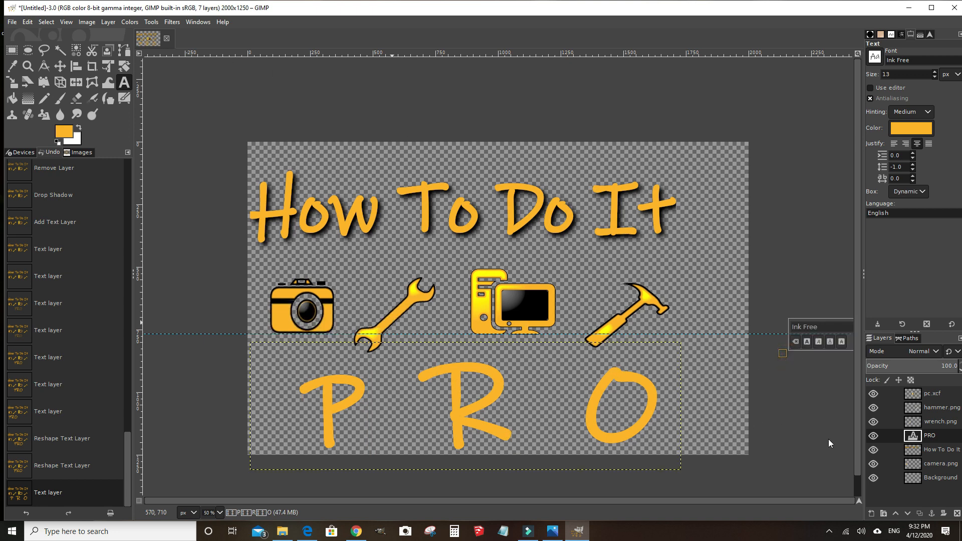
# Start a Drop Shadow on the "PRO" layer and set its X and Y offsets to 12
pyautogui.click(172, 22)
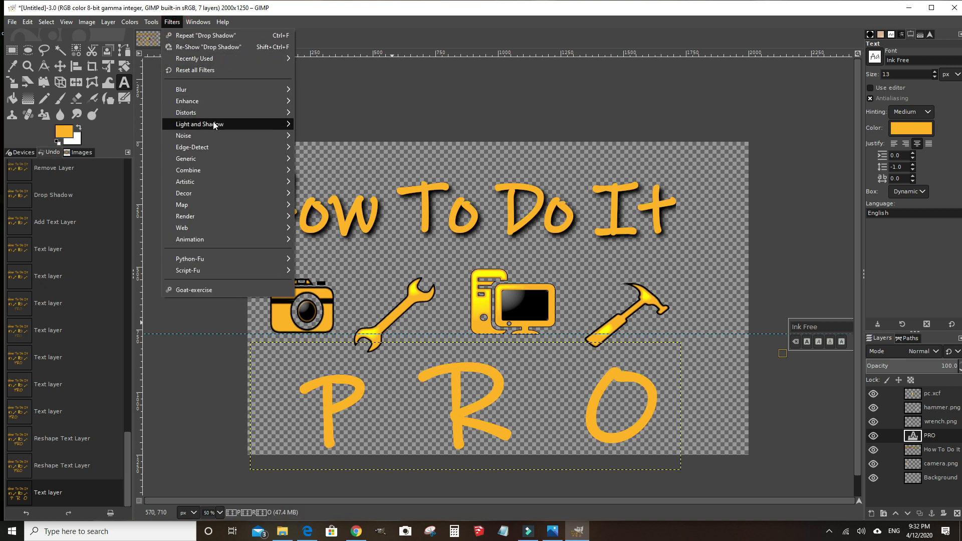
pyautogui.moveTo(215, 124)
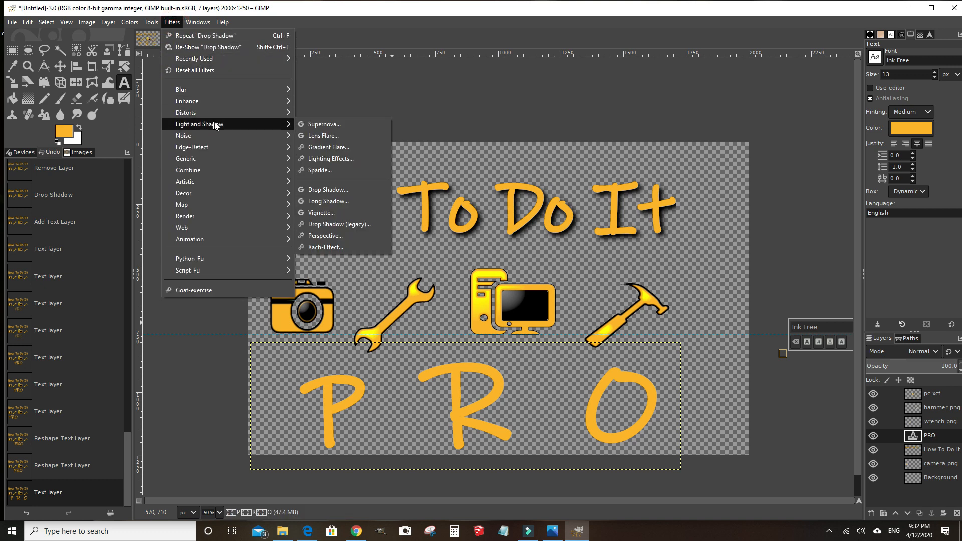
pyautogui.click(331, 190)
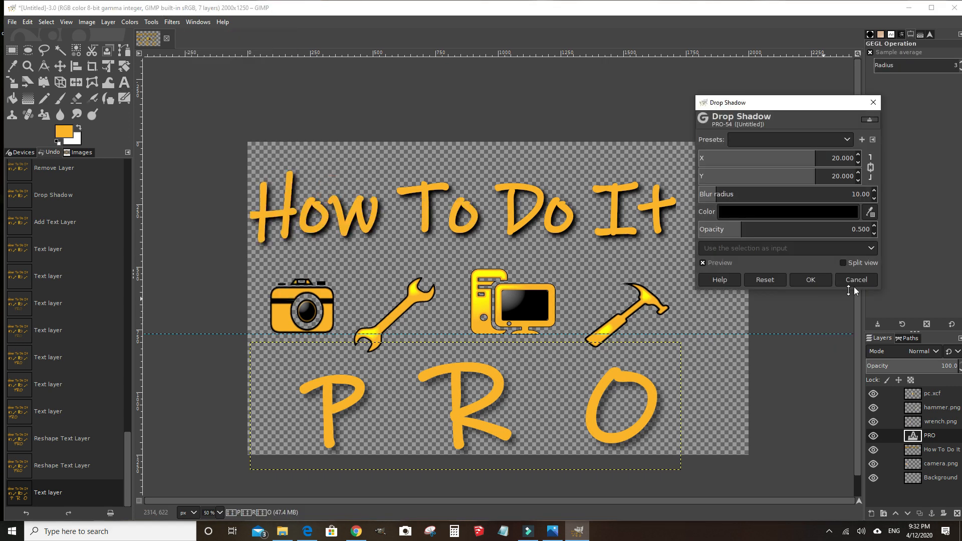
pyautogui.click(860, 181)
pyautogui.click(859, 181)
pyautogui.click(859, 181)
pyautogui.click(859, 181)
pyautogui.click(859, 181)
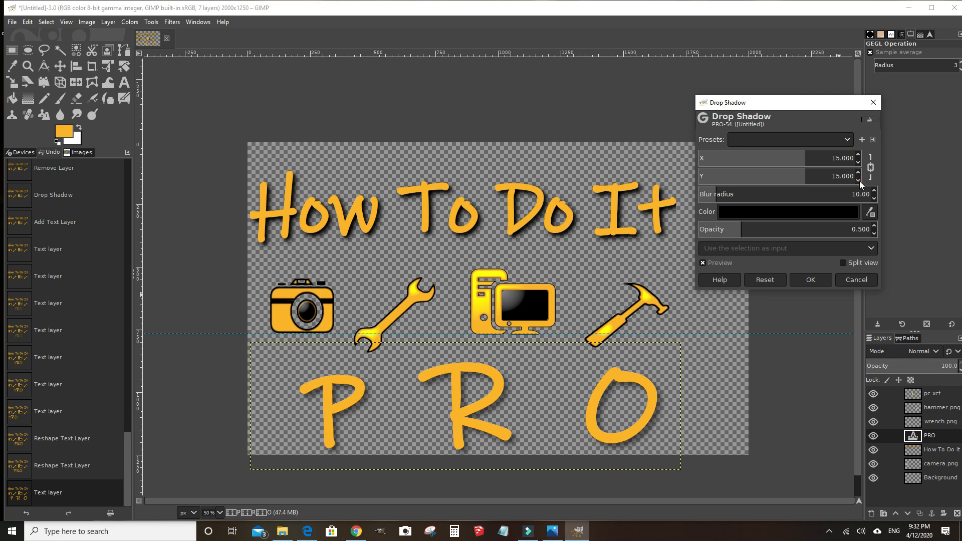
pyautogui.click(859, 181)
pyautogui.click(859, 181)
pyautogui.click(860, 181)
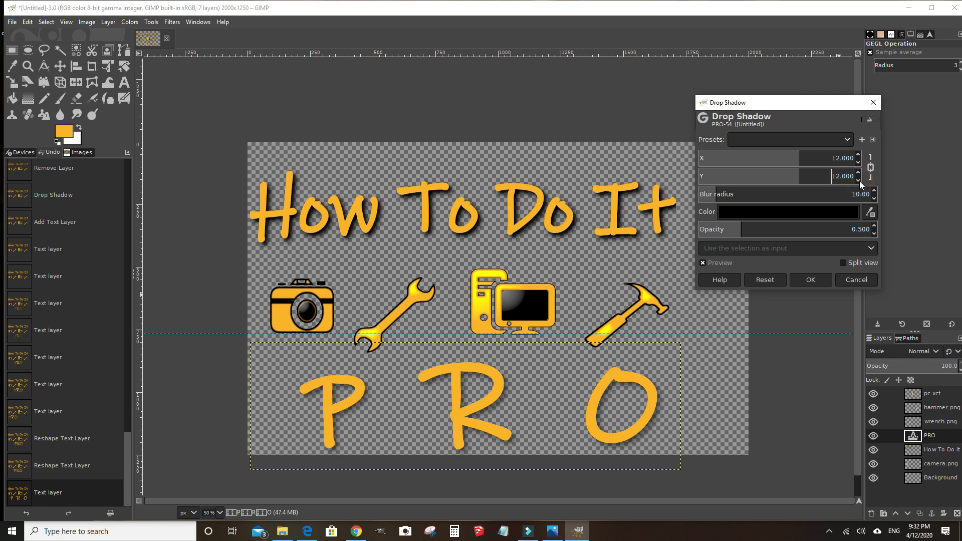
# Raise the shadow's opacity, load the latest last-used preset with opacity 1.180, and apply the drop shadow
pyautogui.click(874, 226)
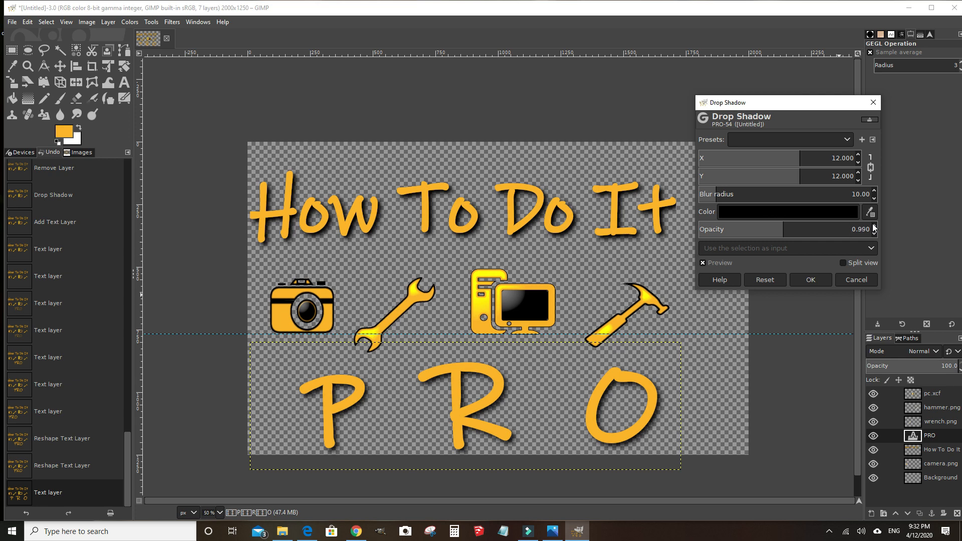
pyautogui.click(847, 139)
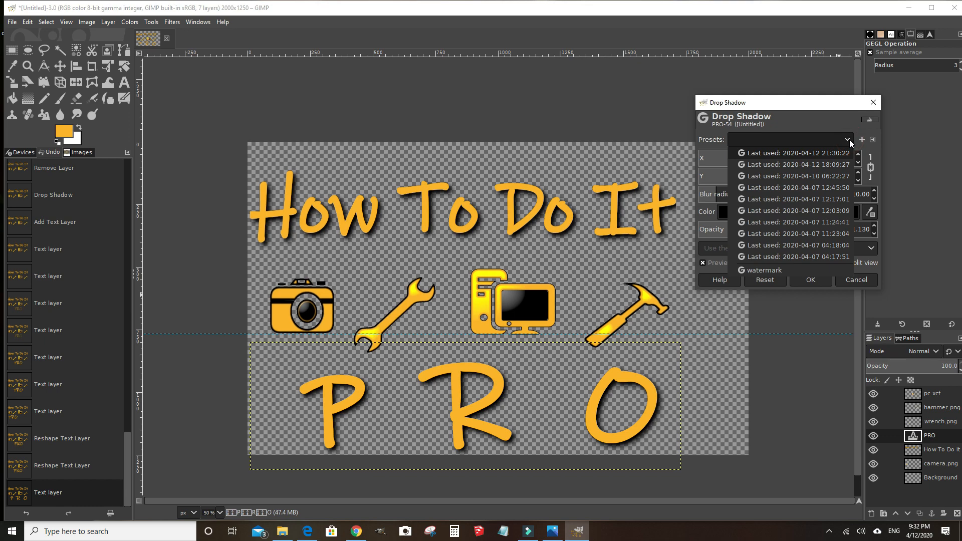
pyautogui.click(828, 154)
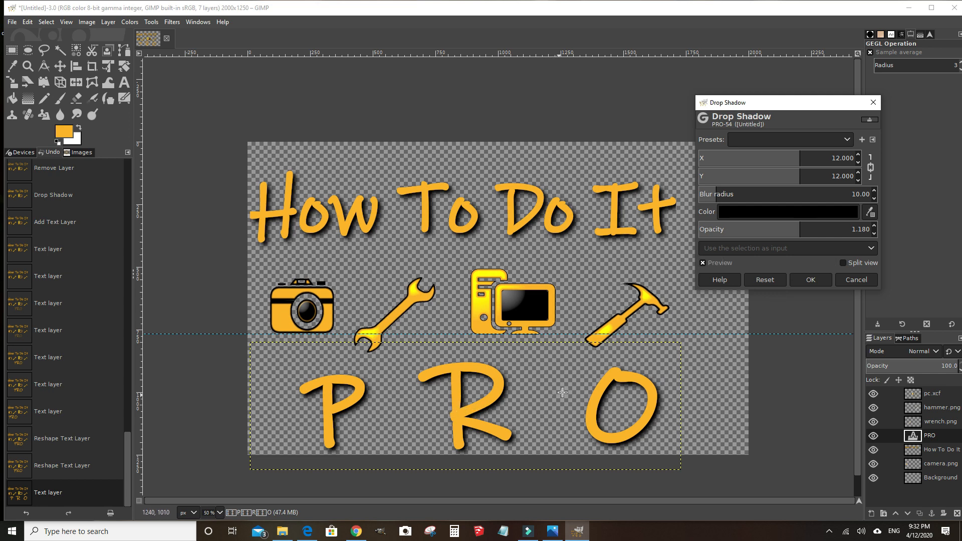
pyautogui.click(811, 280)
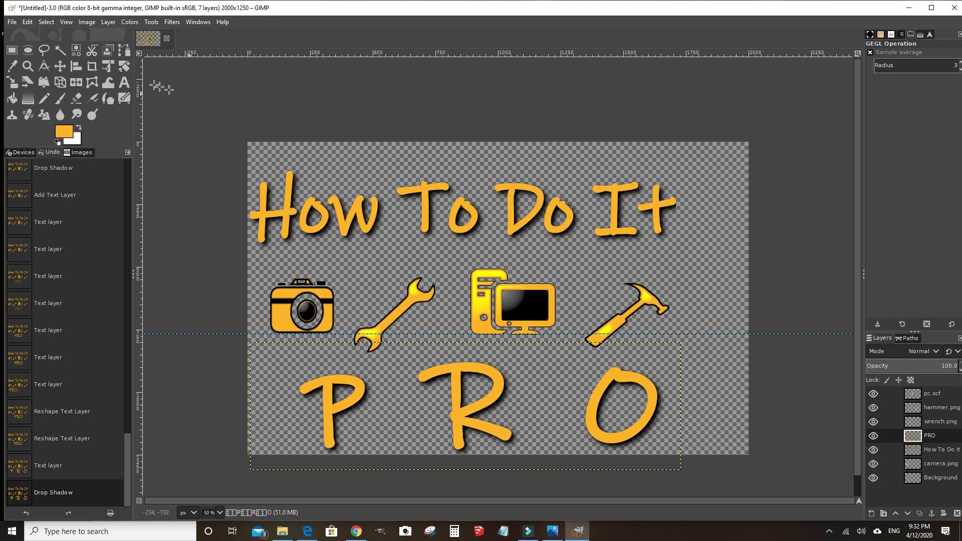
# Move the "PRO" layer about 80 px to the left with the Move tool
pyautogui.click(57, 67)
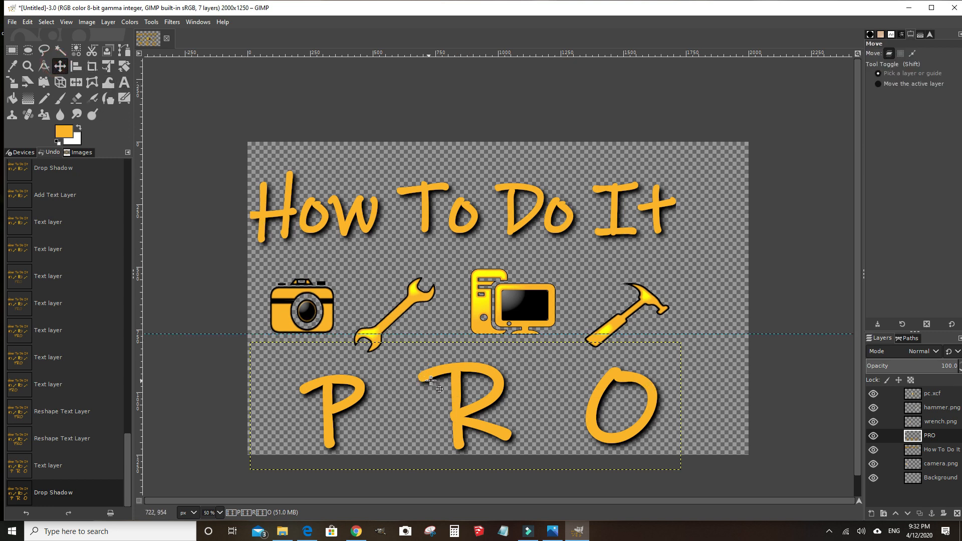
pyautogui.moveTo(452, 378); pyautogui.dragTo(437, 378)
pyautogui.moveTo(436, 379); pyautogui.dragTo(436, 379)
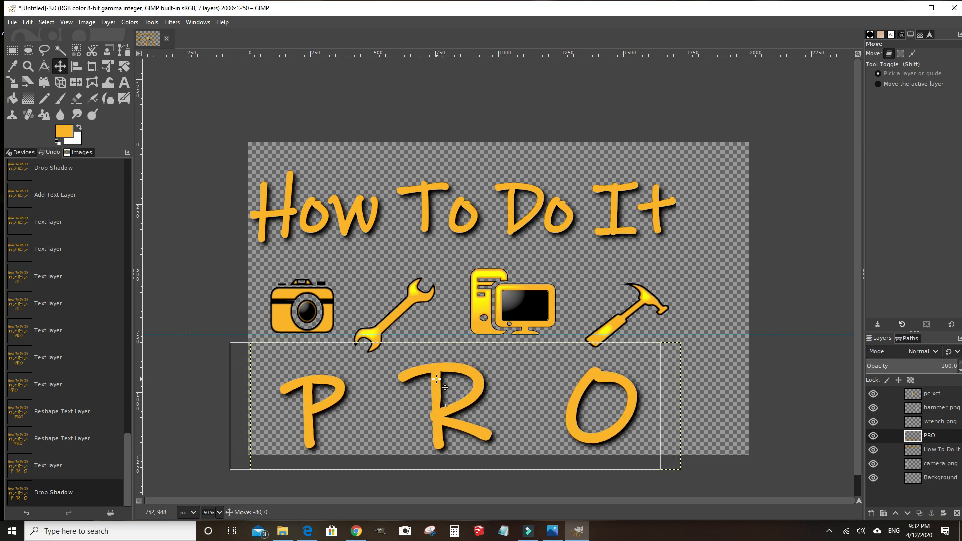
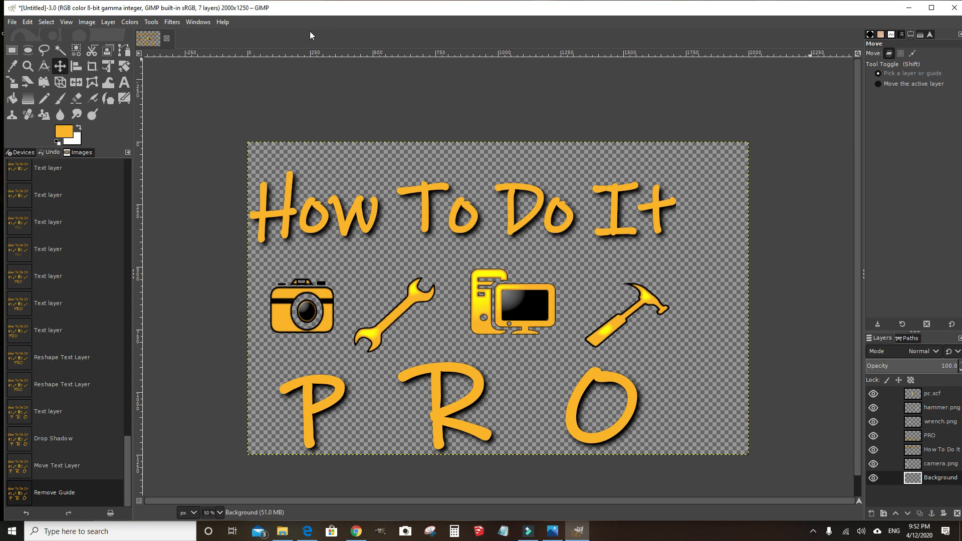
# Export the image as my_logo.png to the clipart folder with the preset PNG options
pyautogui.click(11, 22)
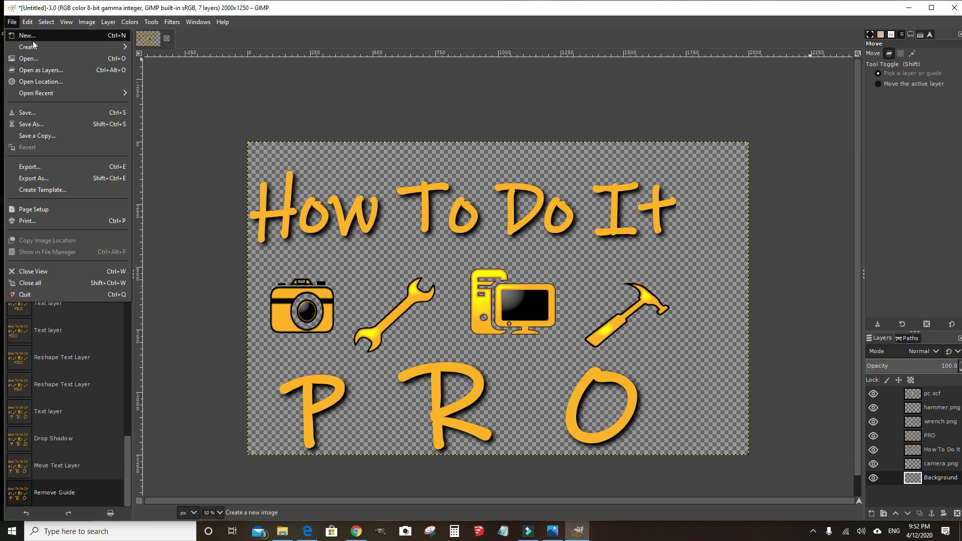
pyautogui.click(31, 178)
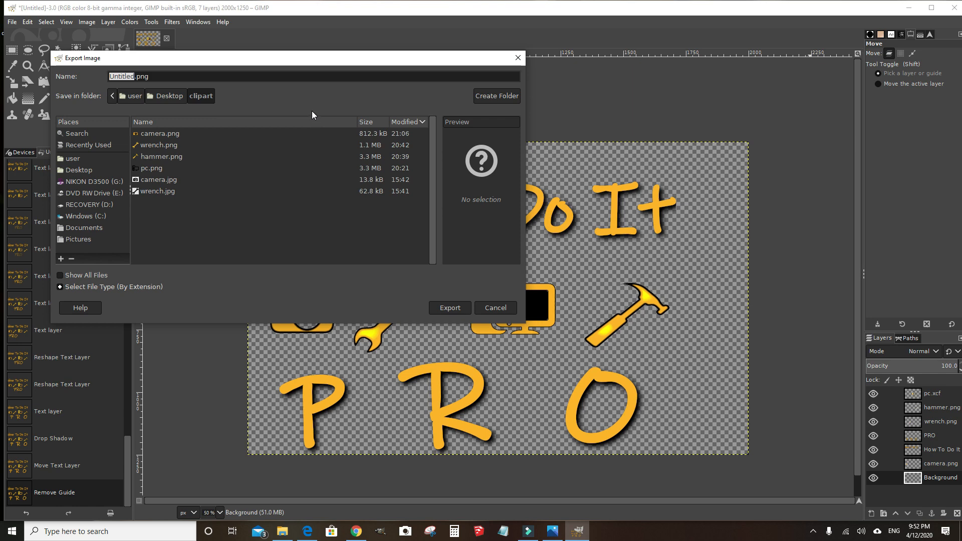
pyautogui.write('my_logo')
pyautogui.click(465, 308)
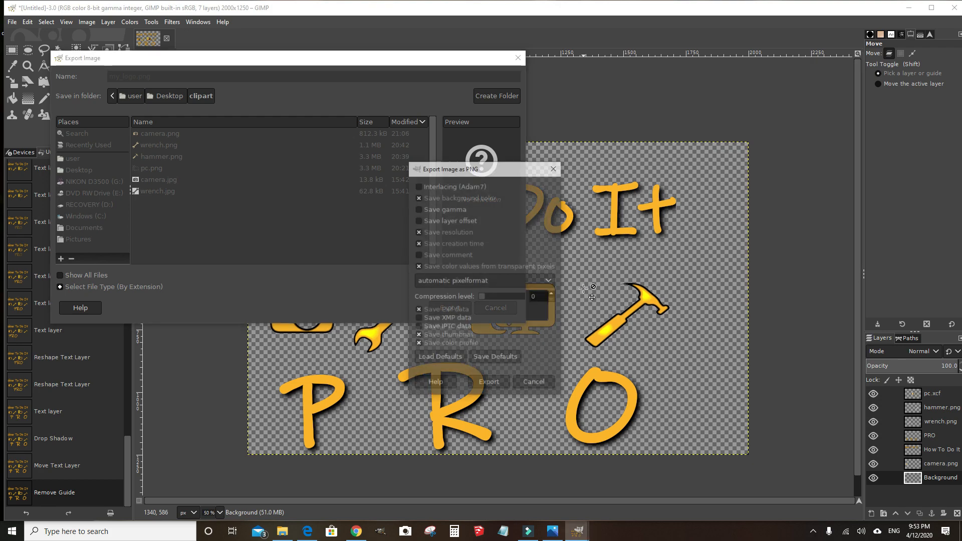
pyautogui.click(490, 384)
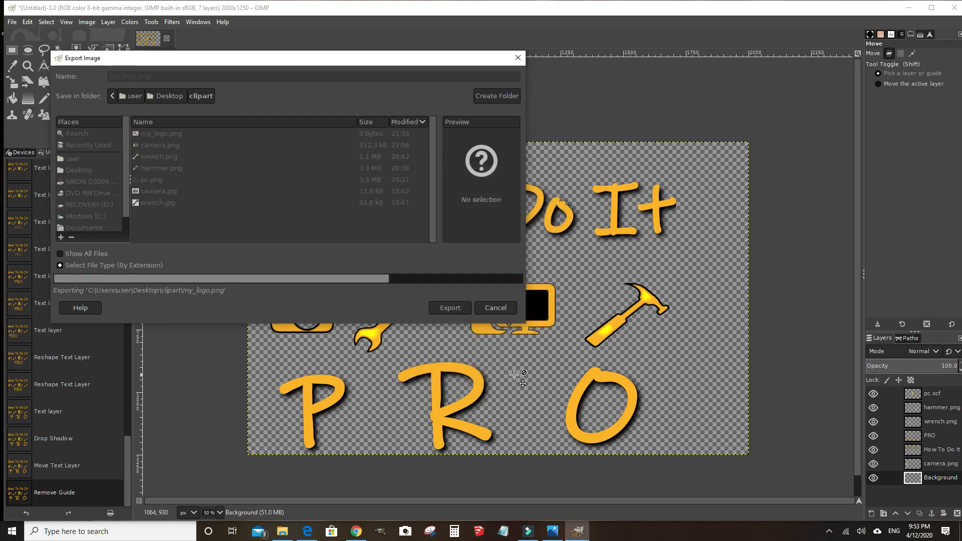
# Open the exported my_logo.png from the clipart folder as a separate image
pyautogui.click(12, 23)
pyautogui.click(24, 56)
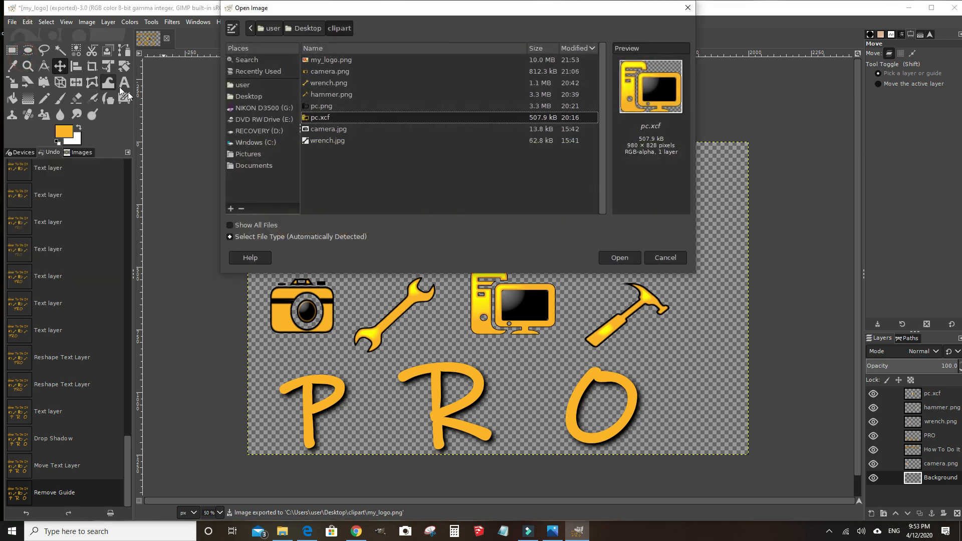
pyautogui.click(330, 61)
pyautogui.click(629, 255)
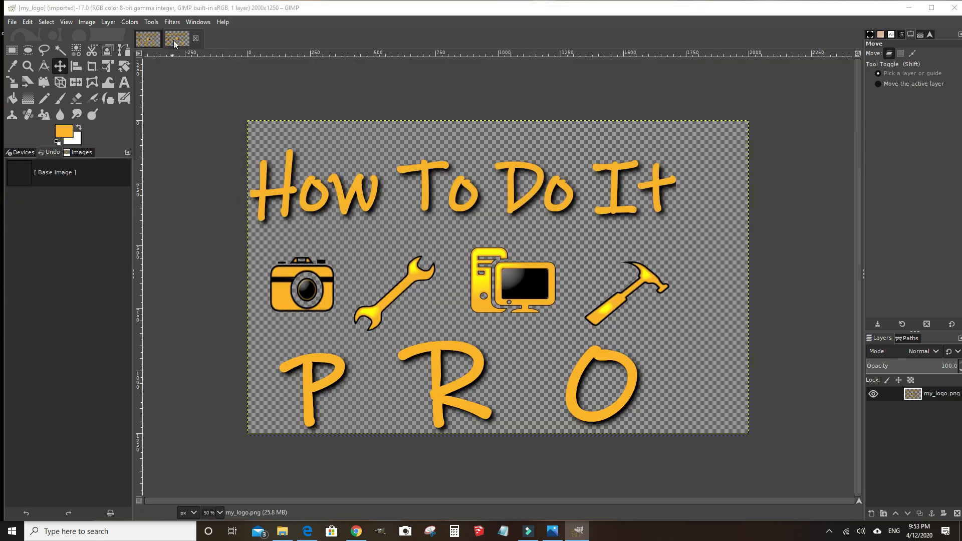
# Set up the Scale tool on the my_logo.png layer with a width of 325 px and a height of 125 px
pyautogui.click(13, 81)
pyautogui.click(314, 145)
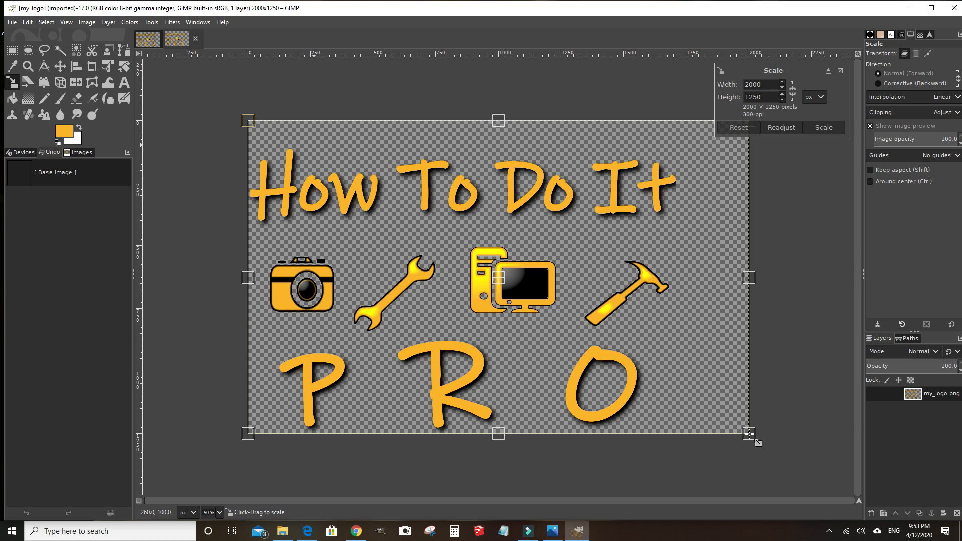
pyautogui.moveTo(749, 433); pyautogui.dragTo(647, 257)
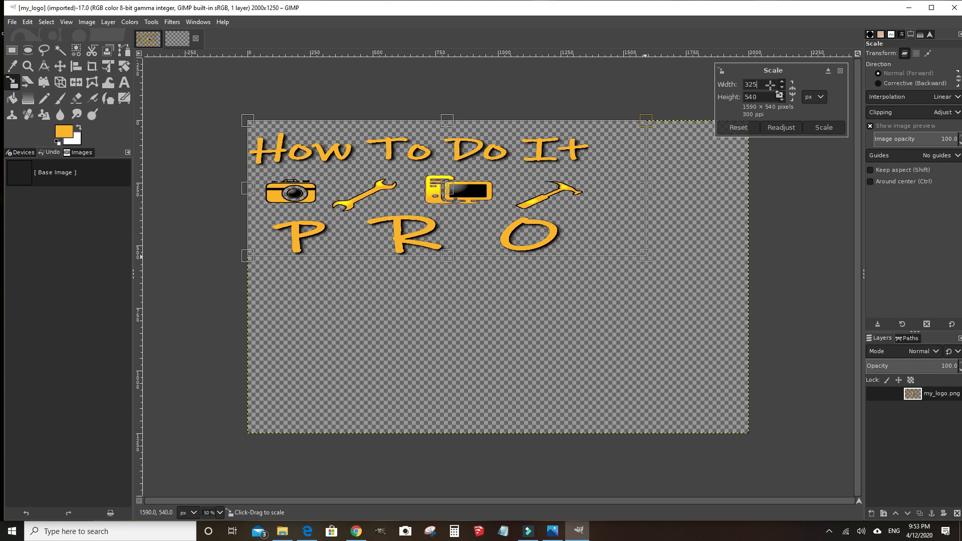
pyautogui.click(765, 98)
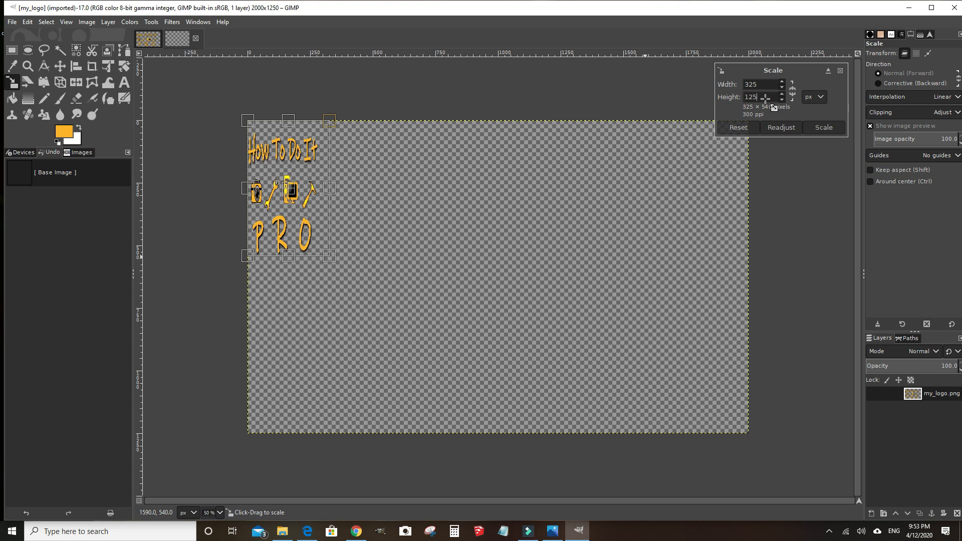
pyautogui.write('125')
pyautogui.press('Return')
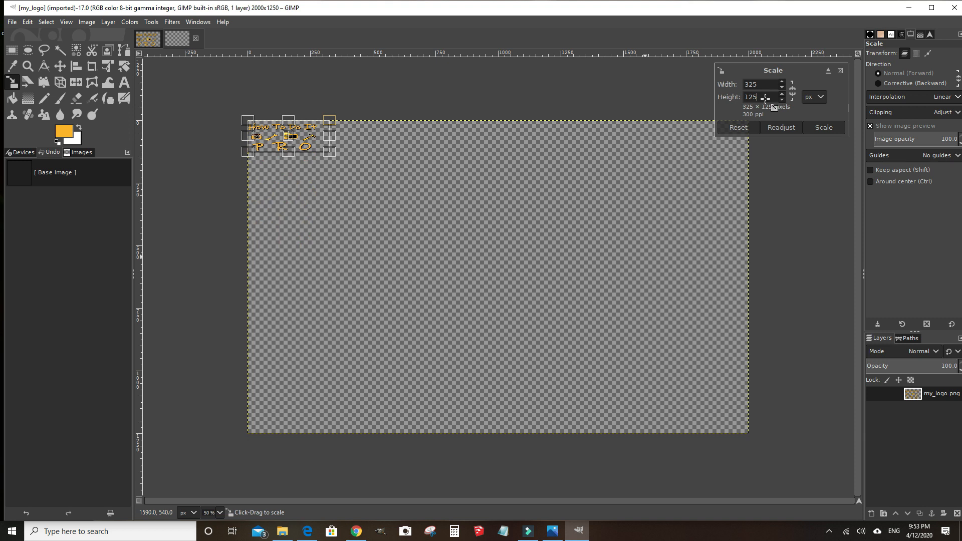
# Zoom to 100 % and examine the scaled-down logo in the canvas's upper-left corner
pyautogui.click(220, 507)
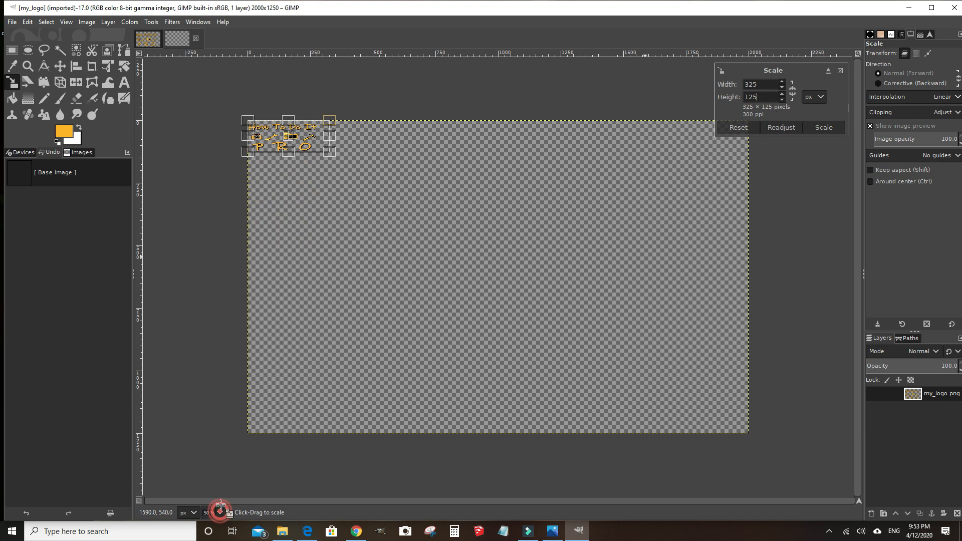
pyautogui.click(220, 509)
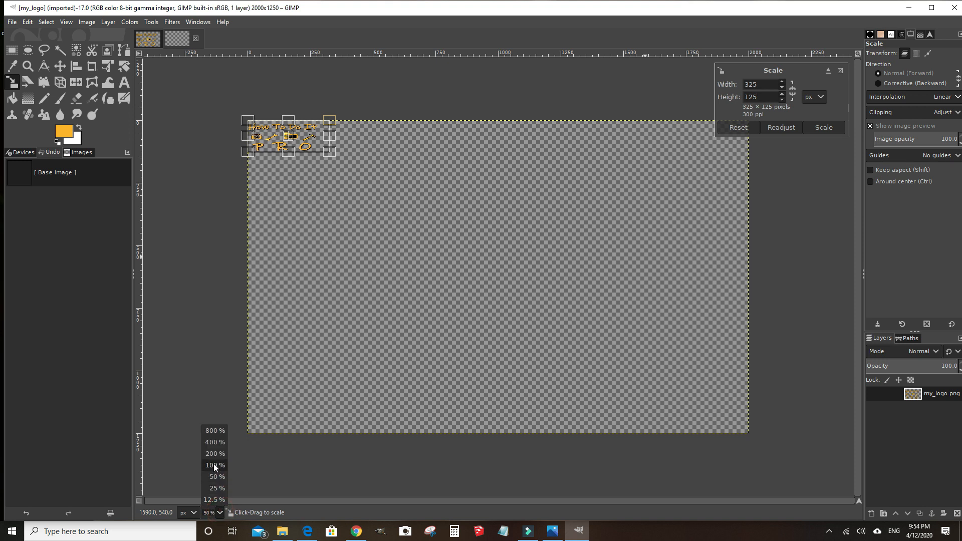
pyautogui.click(213, 465)
pyautogui.moveTo(546, 502); pyautogui.dragTo(269, 496)
pyautogui.moveTo(859, 316); pyautogui.dragTo(868, 190)
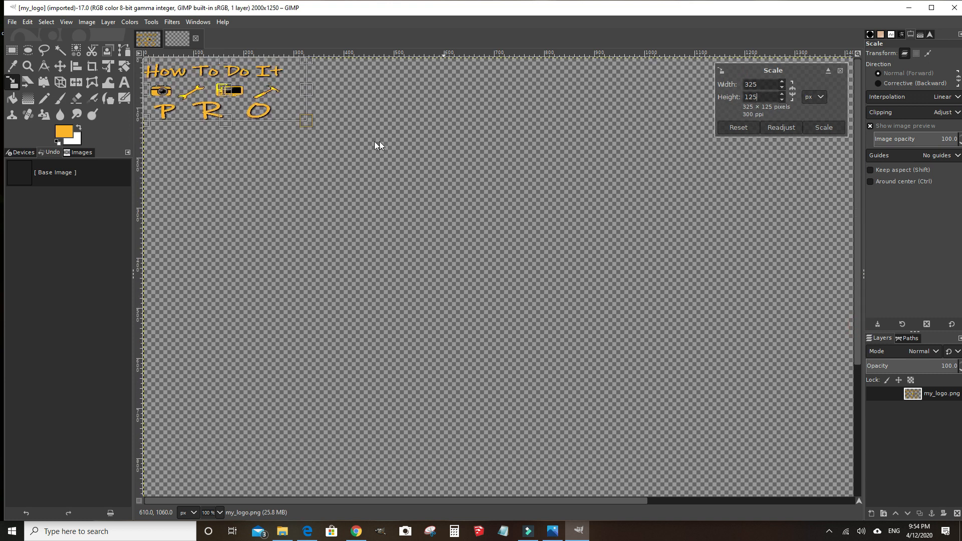
# Check the logo in the howtodoit.pro header in Chrome, and try a scale width of 300 px in GIMP
pyautogui.click(357, 531)
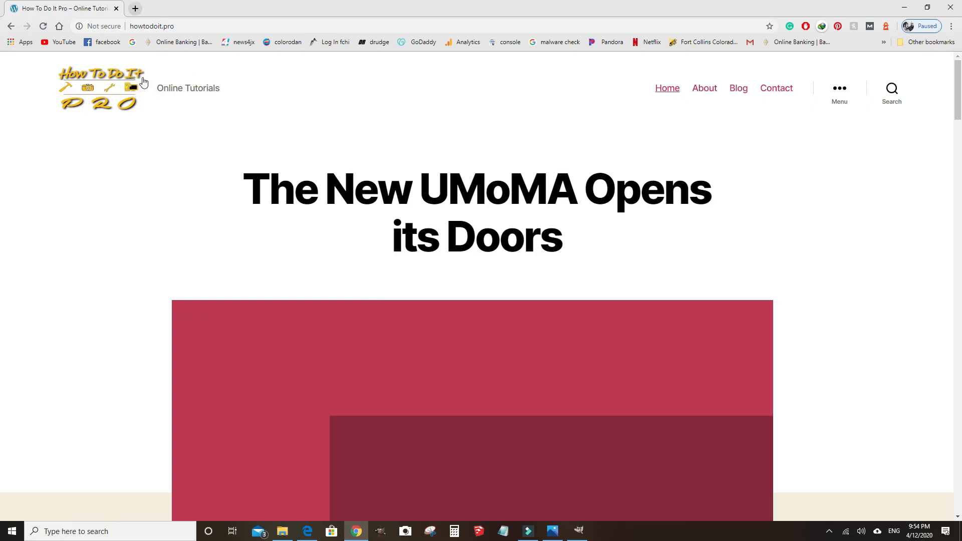
pyautogui.click(905, 8)
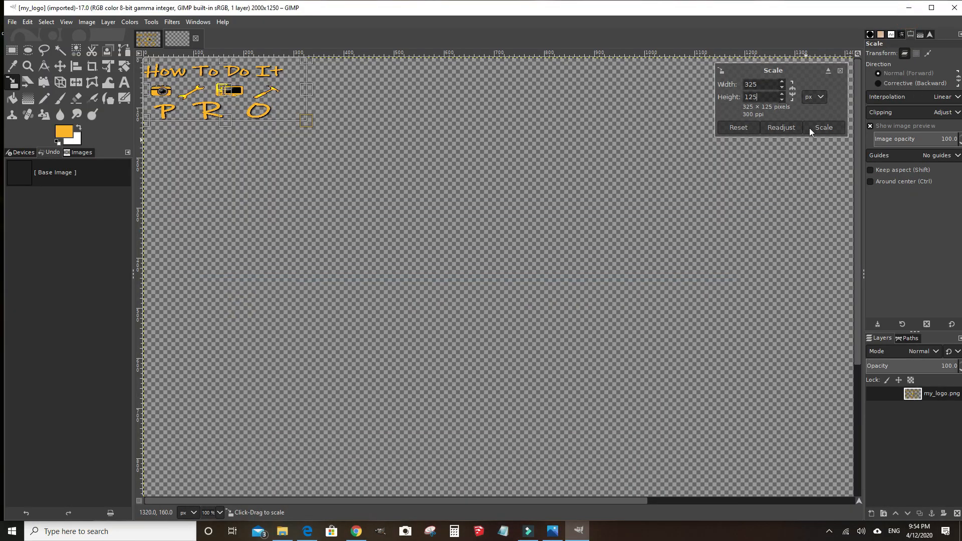
pyautogui.click(783, 89)
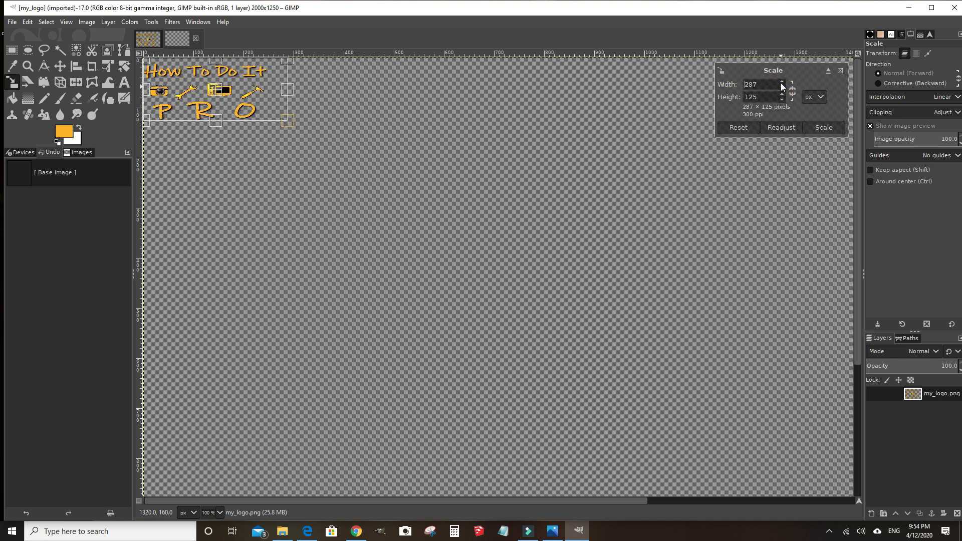
pyautogui.click(782, 83)
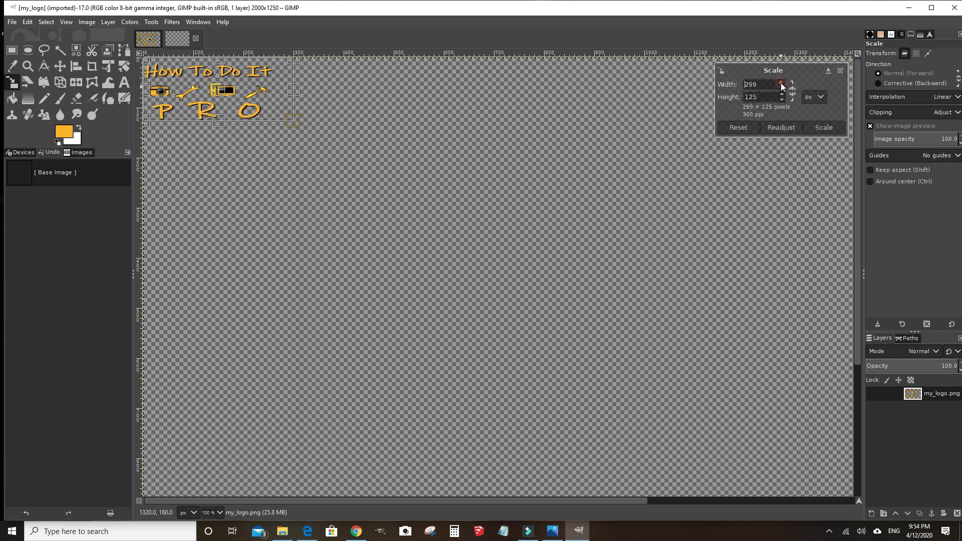
pyautogui.click(782, 84)
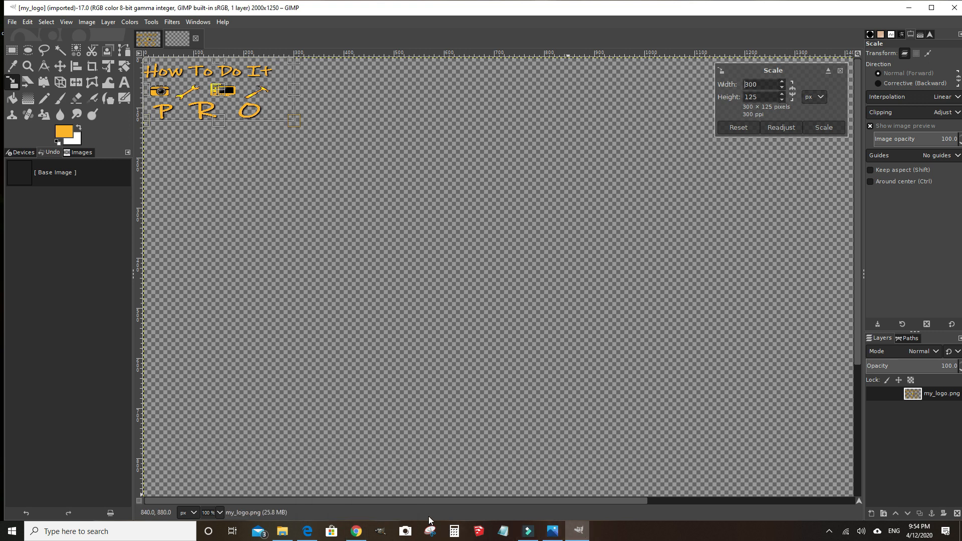
# Switch to Chrome to compare the website's header logo with the scale preview, and return to GIMP
pyautogui.moveTo(360, 538)
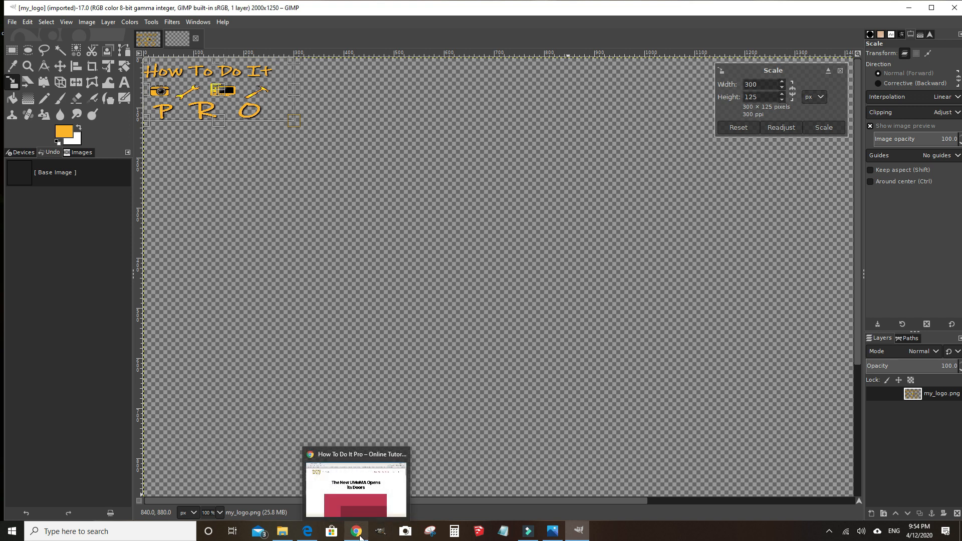
pyautogui.click(367, 476)
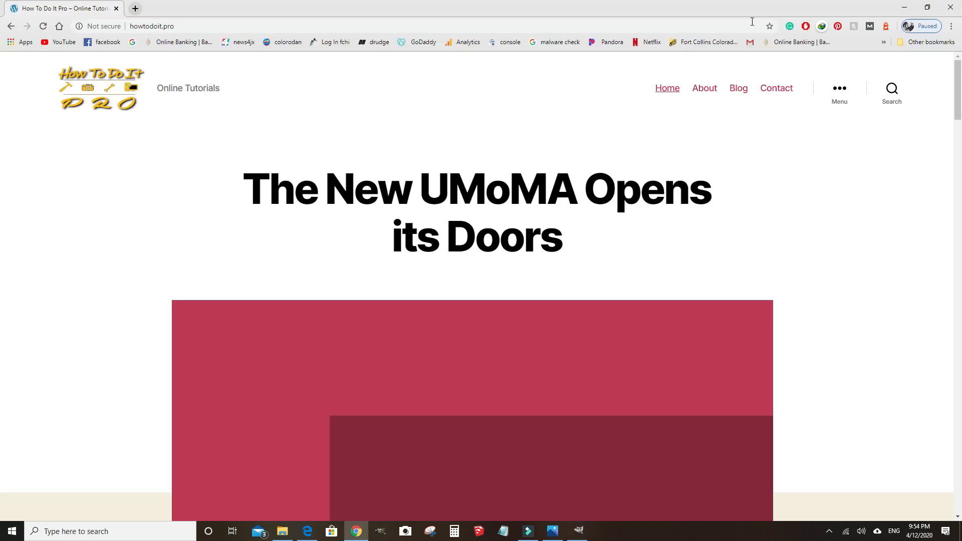
pyautogui.click(908, 8)
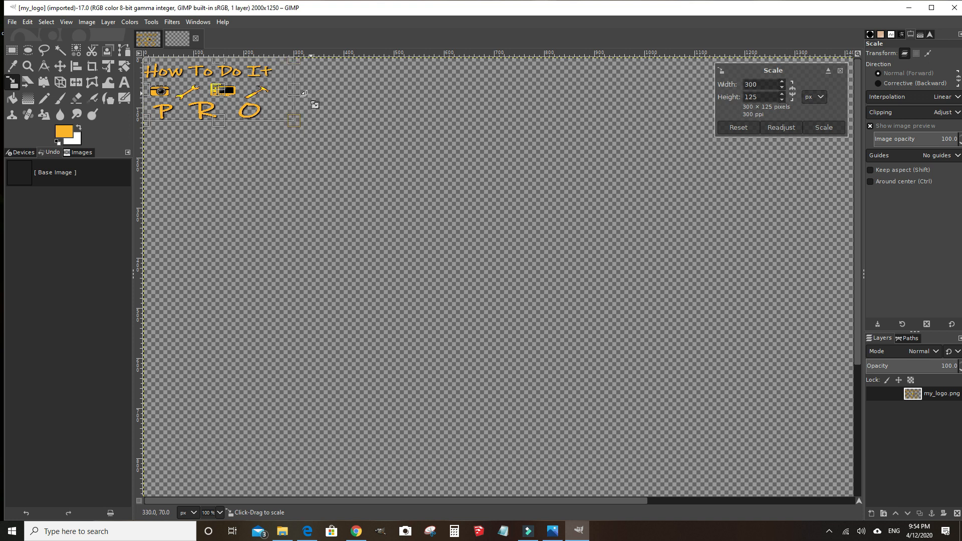
# Scale the my_logo.png layer to a width of 325 px and a height of 150 px
pyautogui.moveTo(293, 90)
pyautogui.mouseDown()
pyautogui.moveTo(544, 89)
pyautogui.moveTo(640, 103)
pyautogui.moveTo(306, 96)
pyautogui.mouseUp()
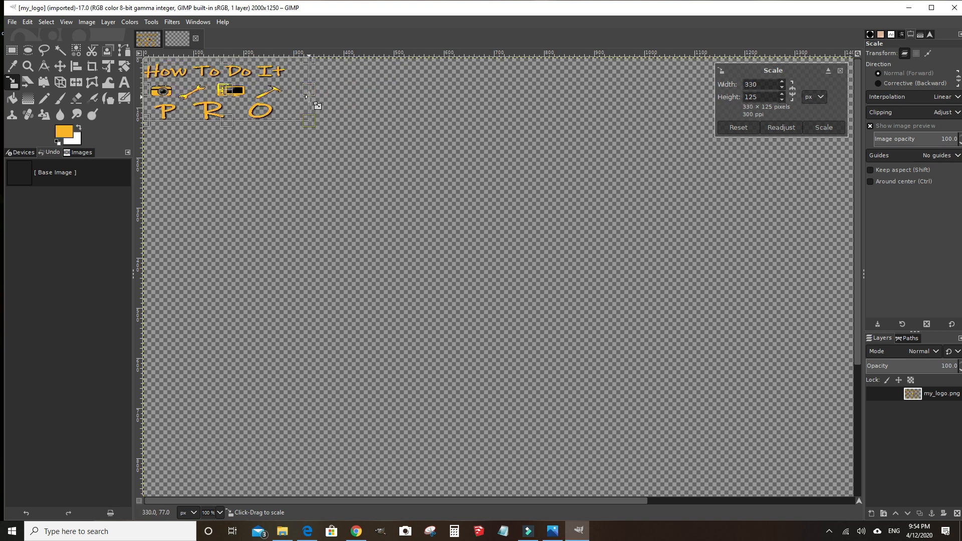
pyautogui.click(763, 97)
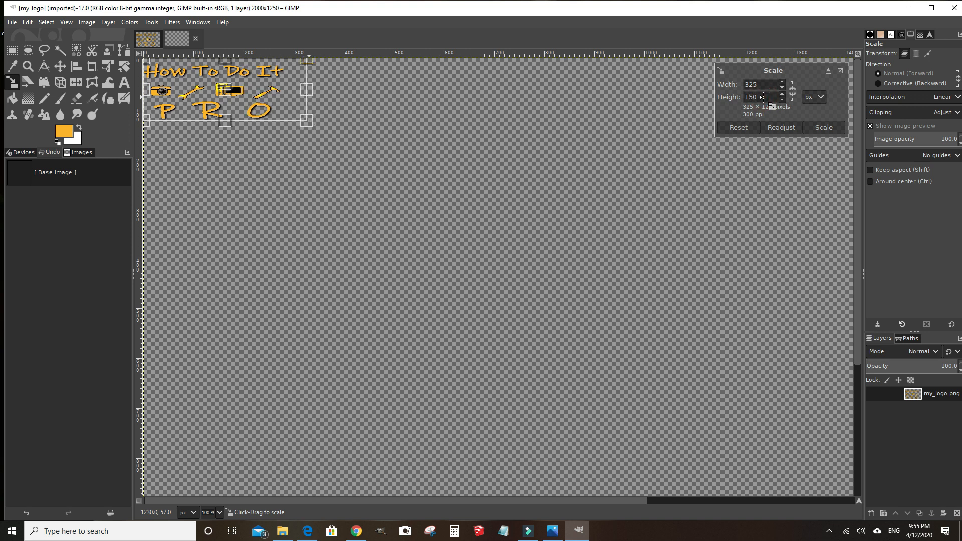
pyautogui.press('Return')
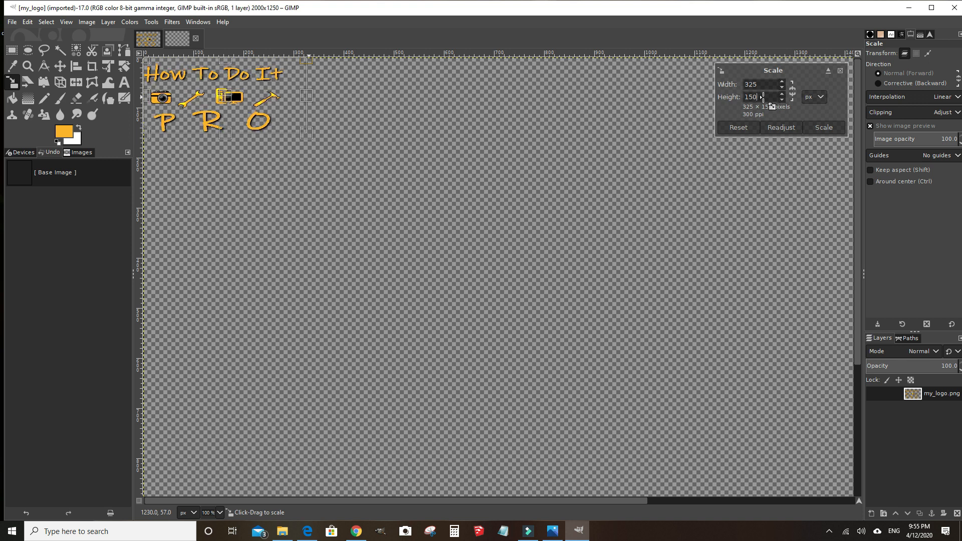
pyautogui.click(838, 130)
pyautogui.press('Return')
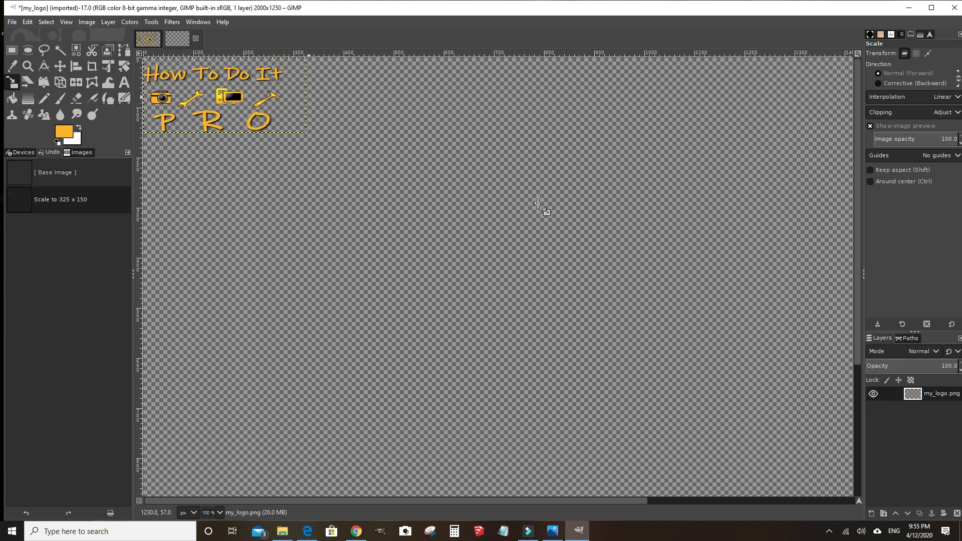
# Crop the image to its content and overwrite the original my_logo.png file with it
pyautogui.rightClick(499, 243)
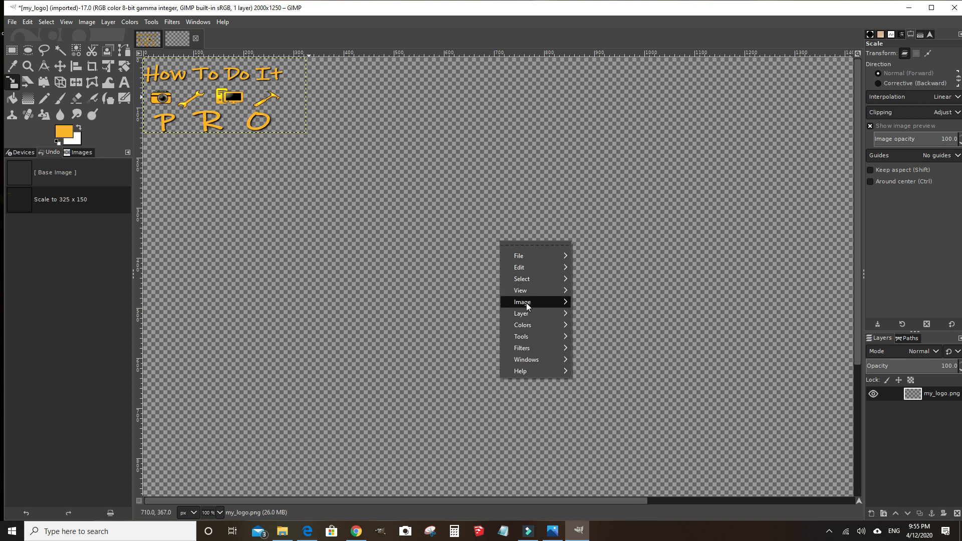
pyautogui.moveTo(527, 306)
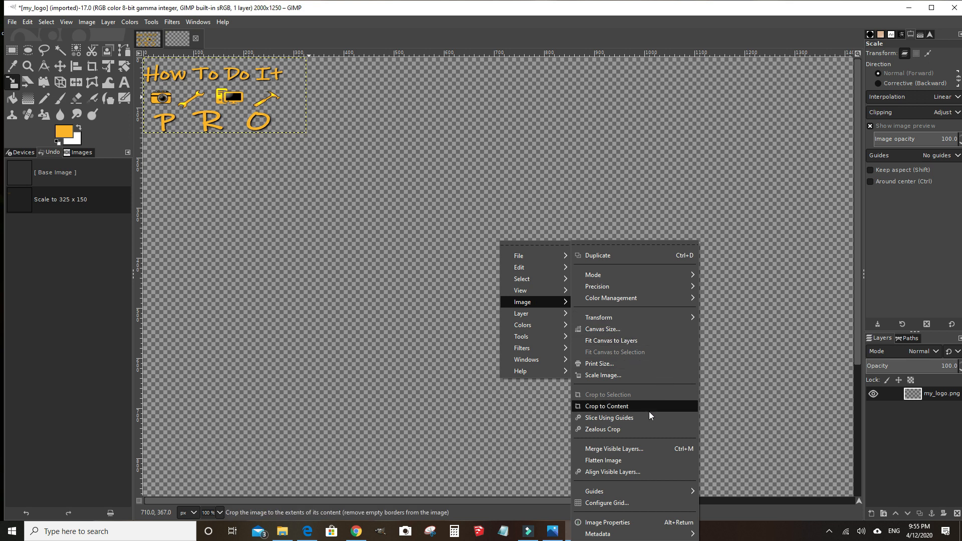
pyautogui.click(627, 406)
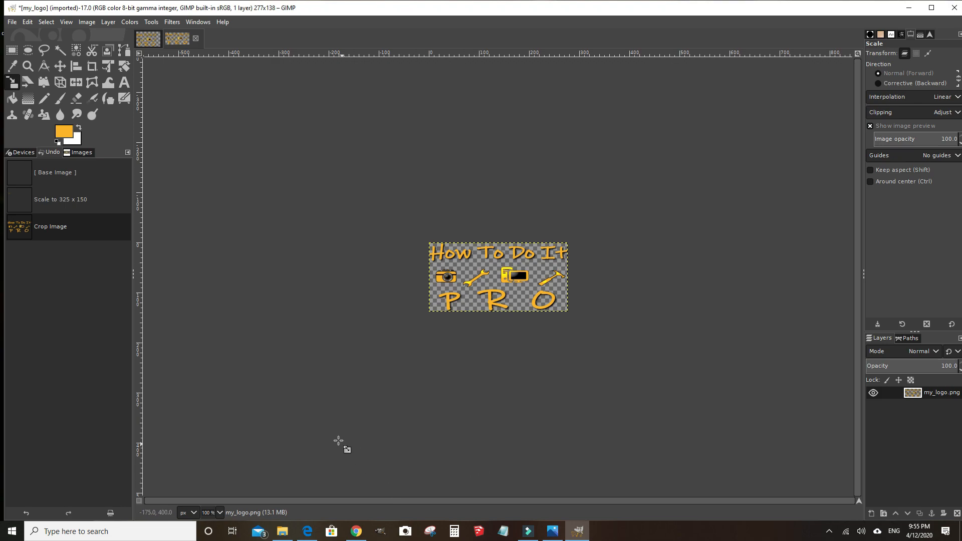
pyautogui.click(11, 23)
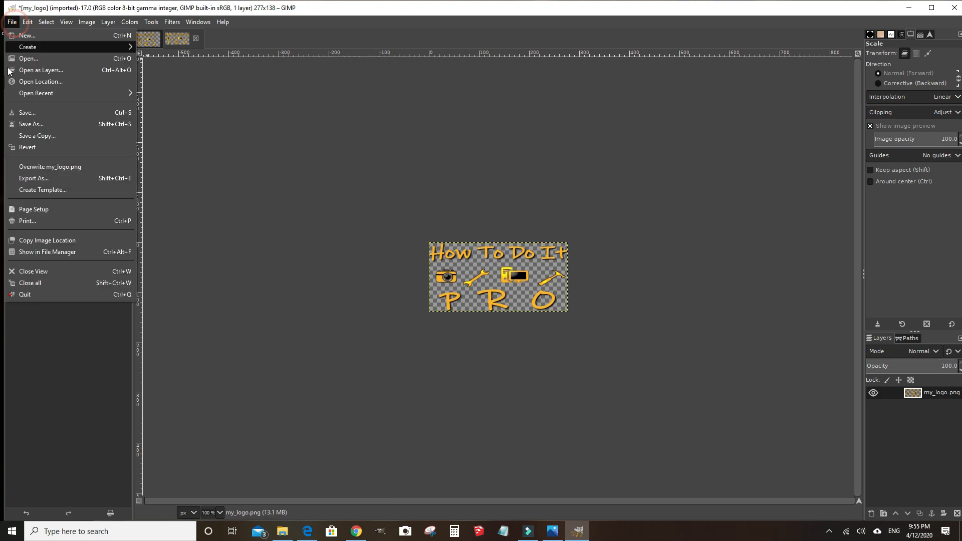
pyautogui.click(42, 169)
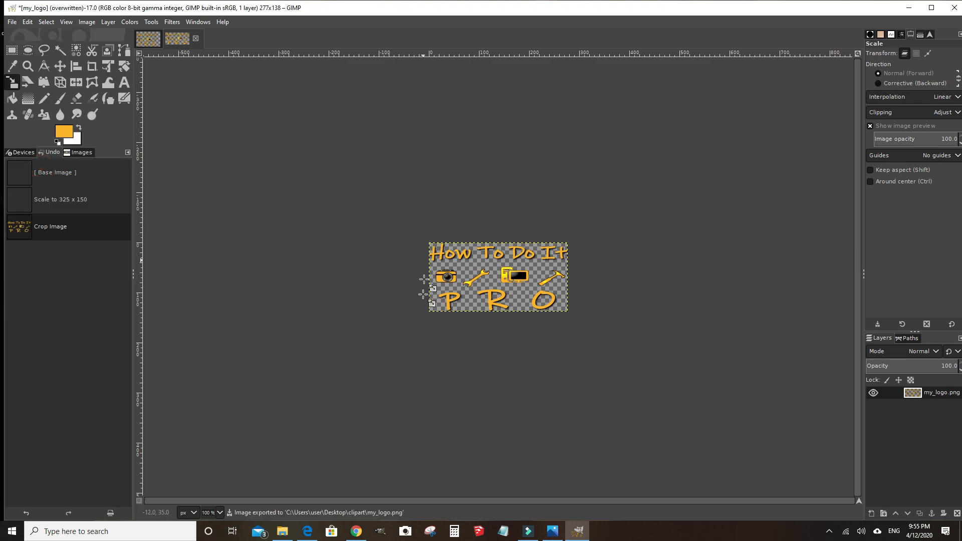